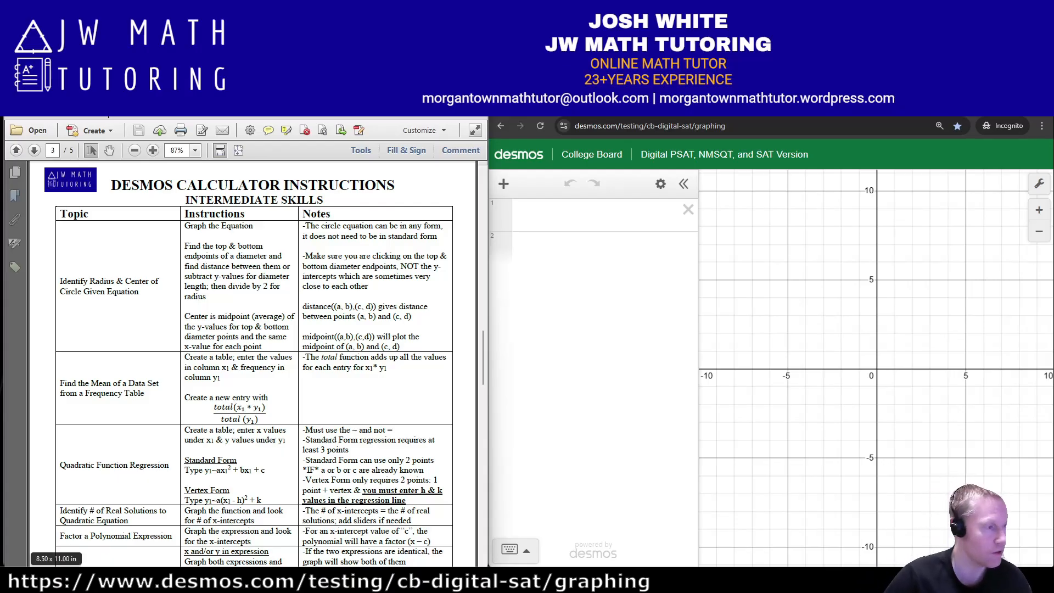
Step: Bring up the OneNote page with the circle problem and graph x^2 + 3x + y^2 - 6y = 145/2 in Desmos
key("alt+Tab")
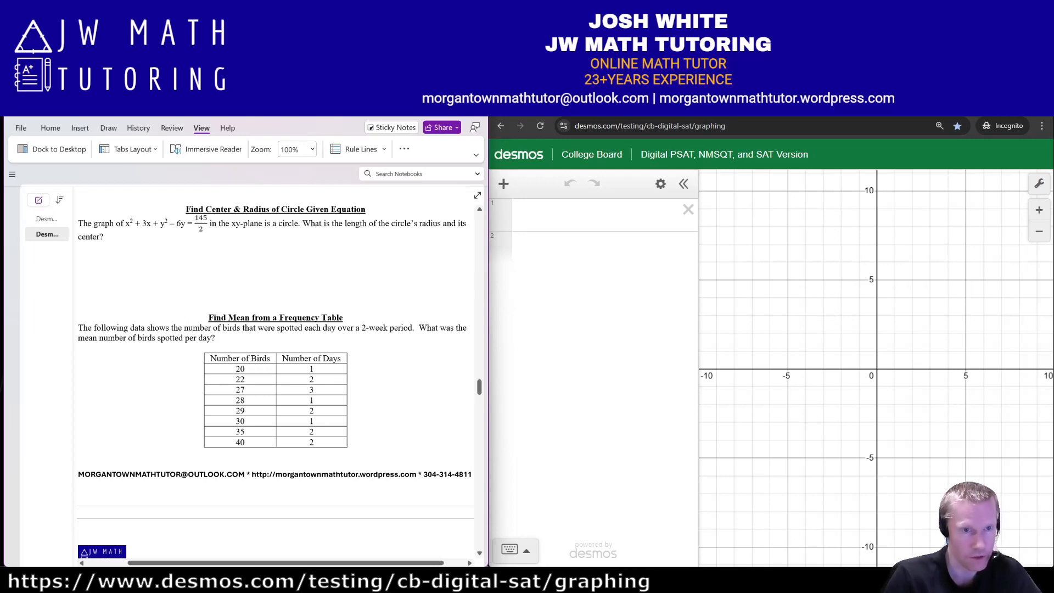
left_click(549, 215)
type("x2")
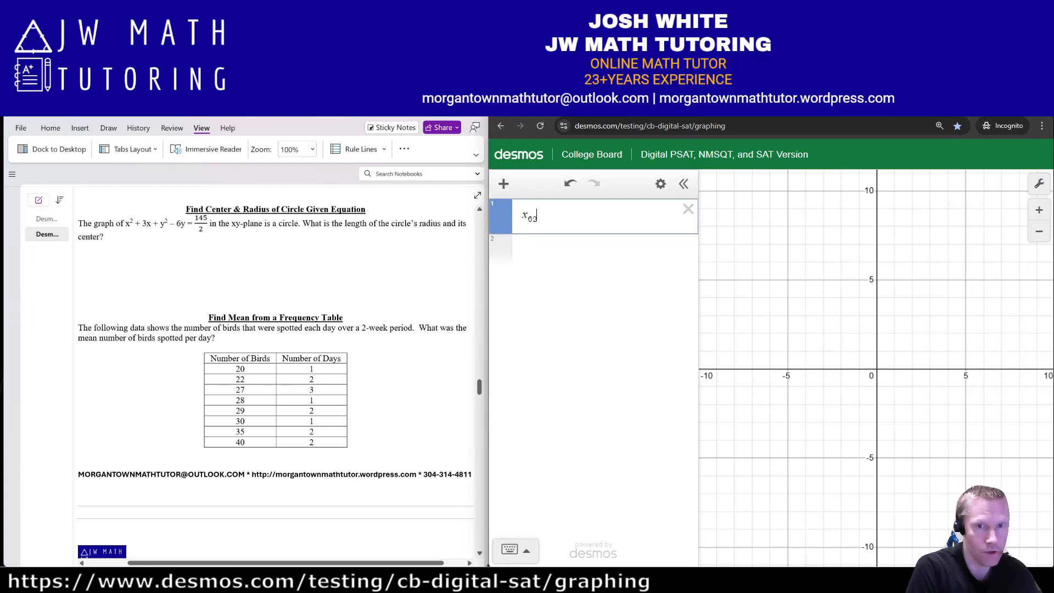
key("BackSpace")
type("^2")
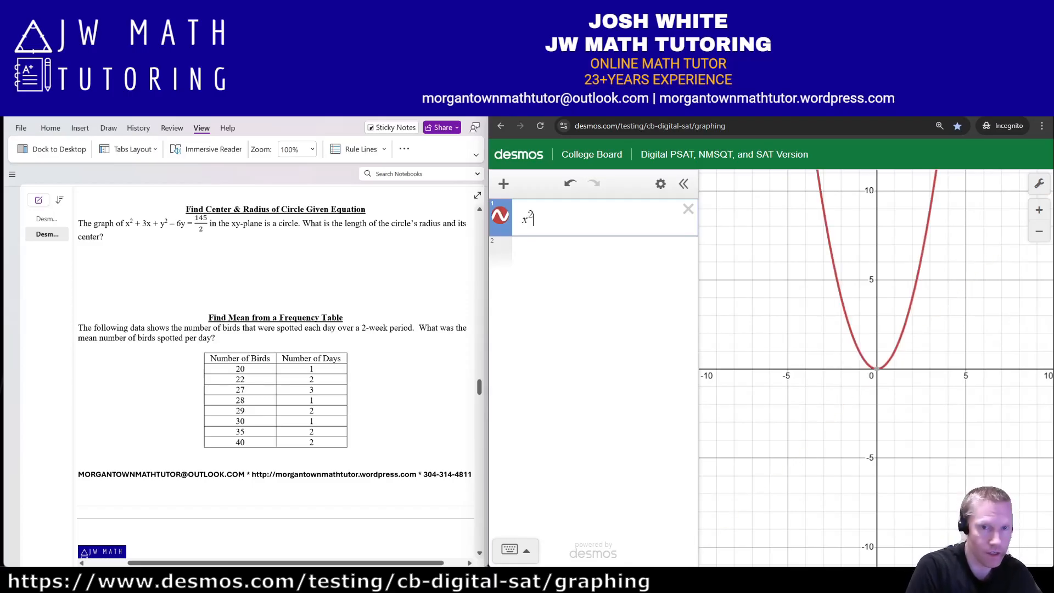
type(" + 3x +")
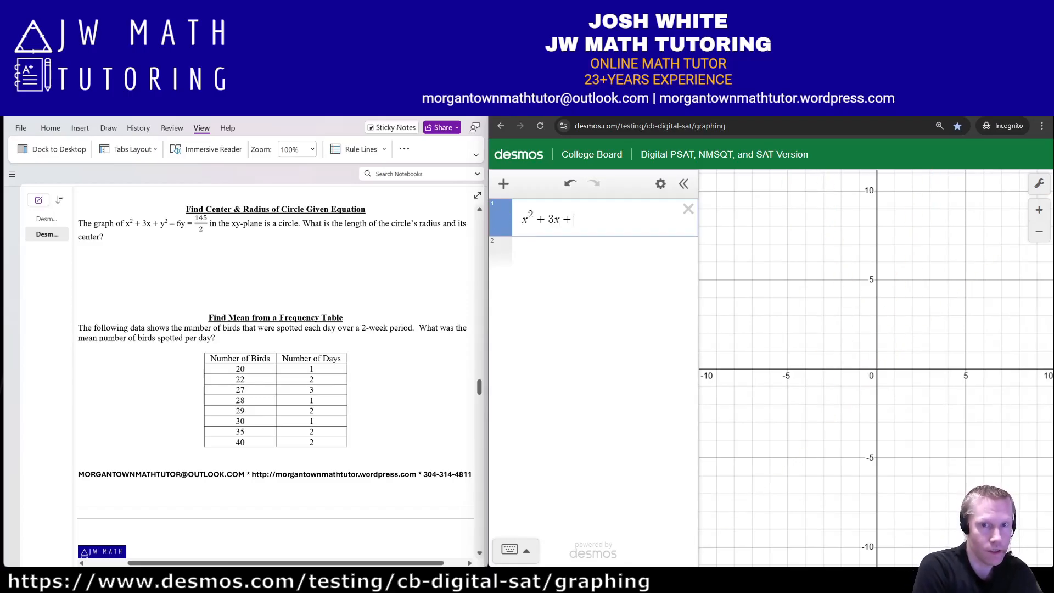
type("3x+y^2-")
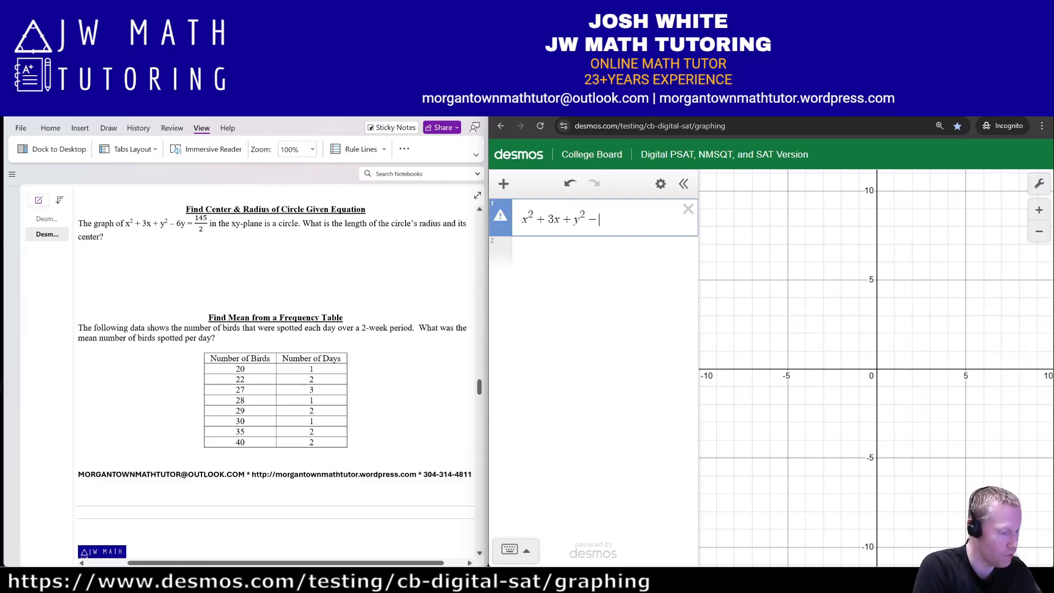
type("6y")
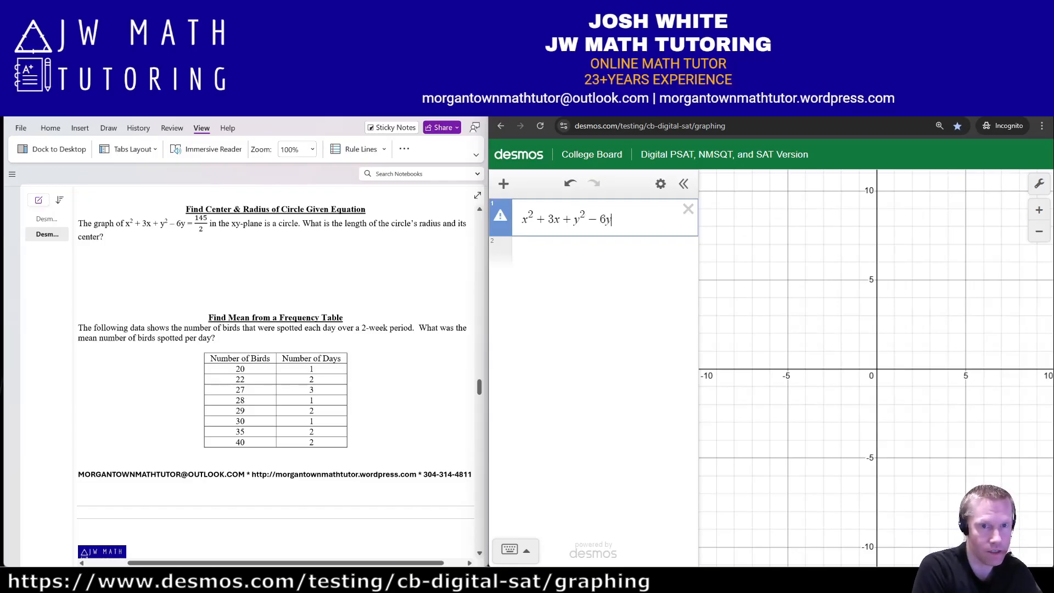
type("=145/2")
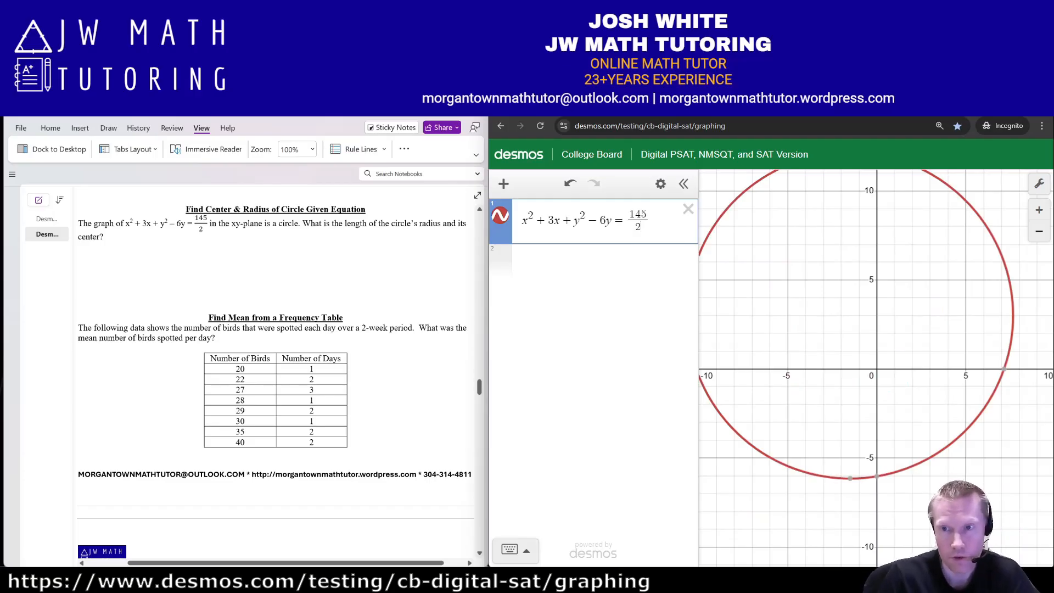
Step: Display the coordinates of the circle's highest and lowest points on the graph
left_click(1040, 231)
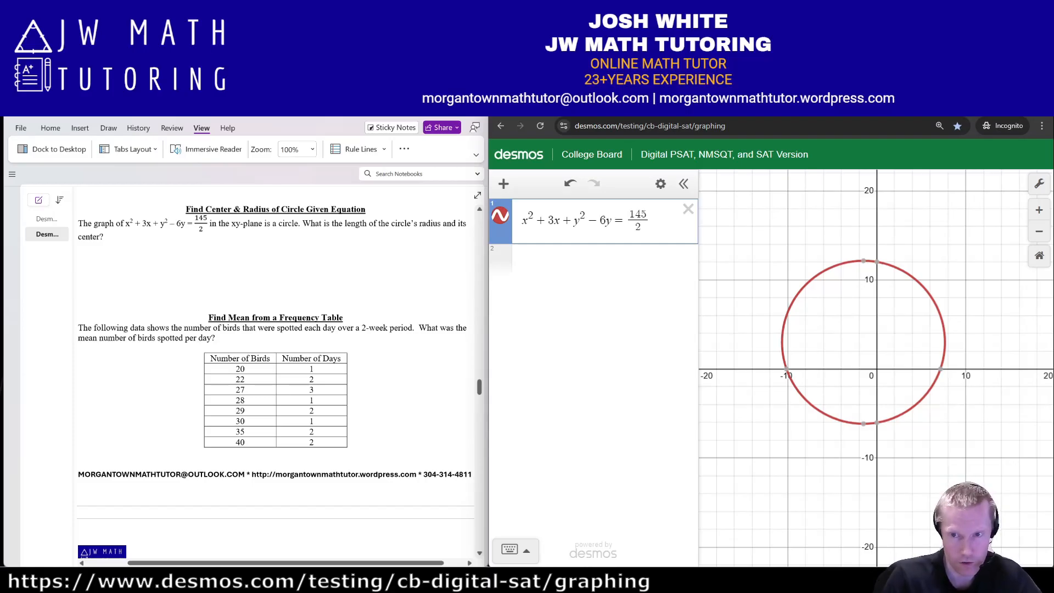
left_click(863, 262)
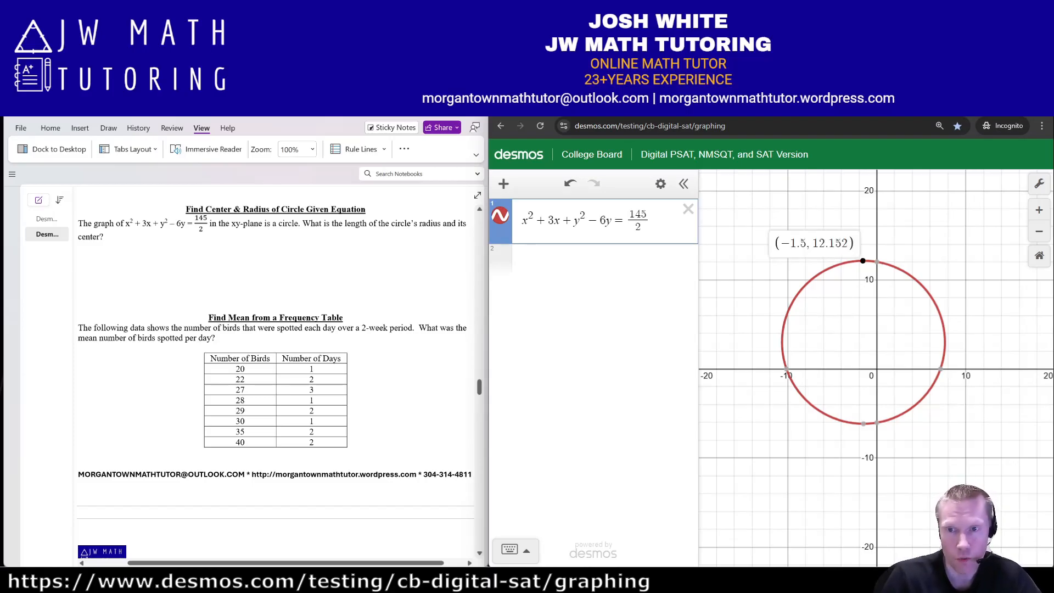
left_click(864, 424)
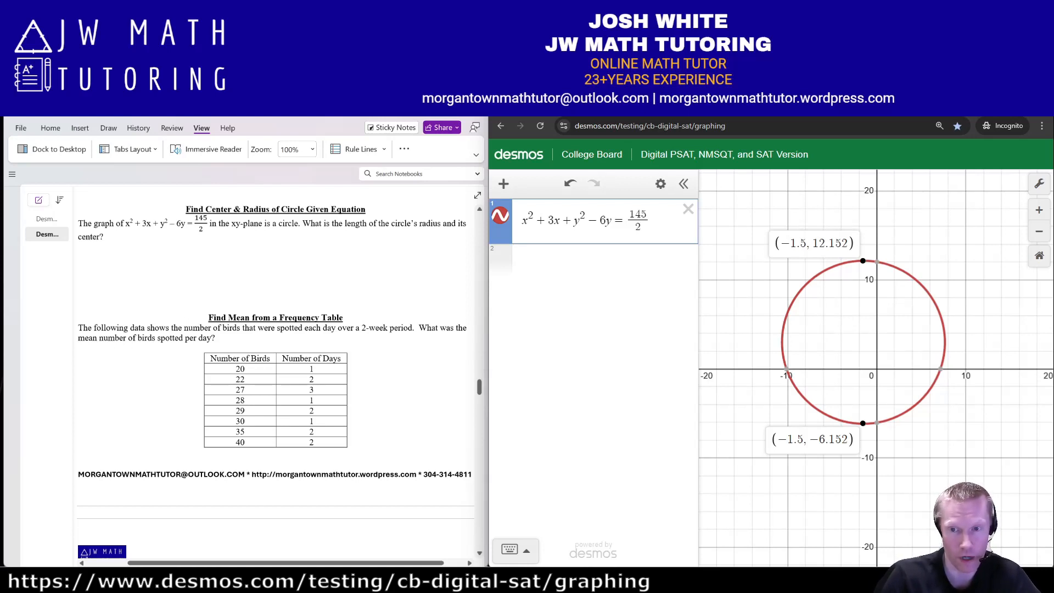
Step: Check the coordinates of the circle's two y-intercepts and hide their labels again
left_click(878, 262)
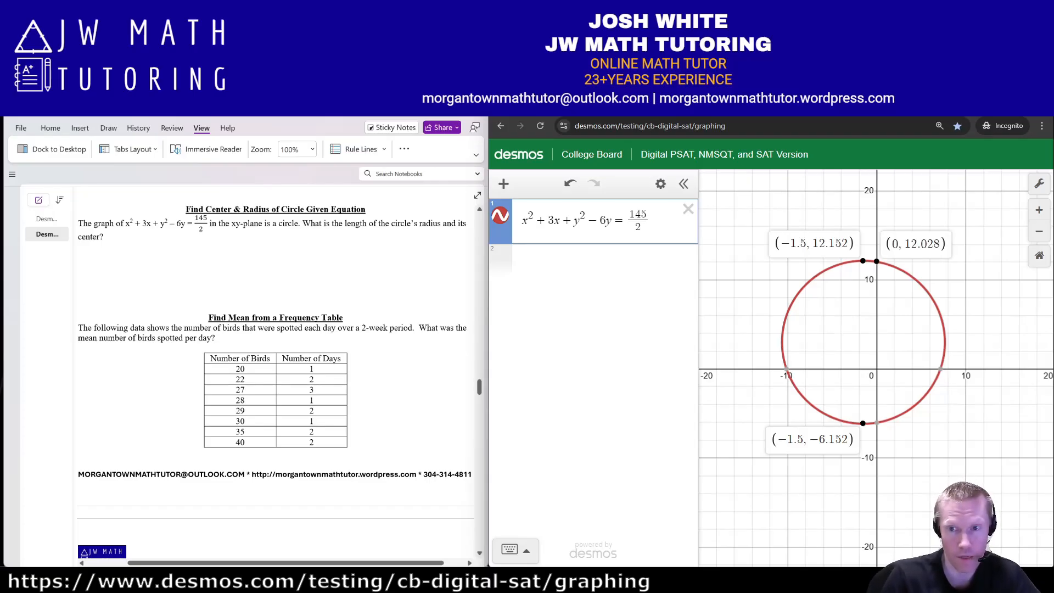
left_click(877, 422)
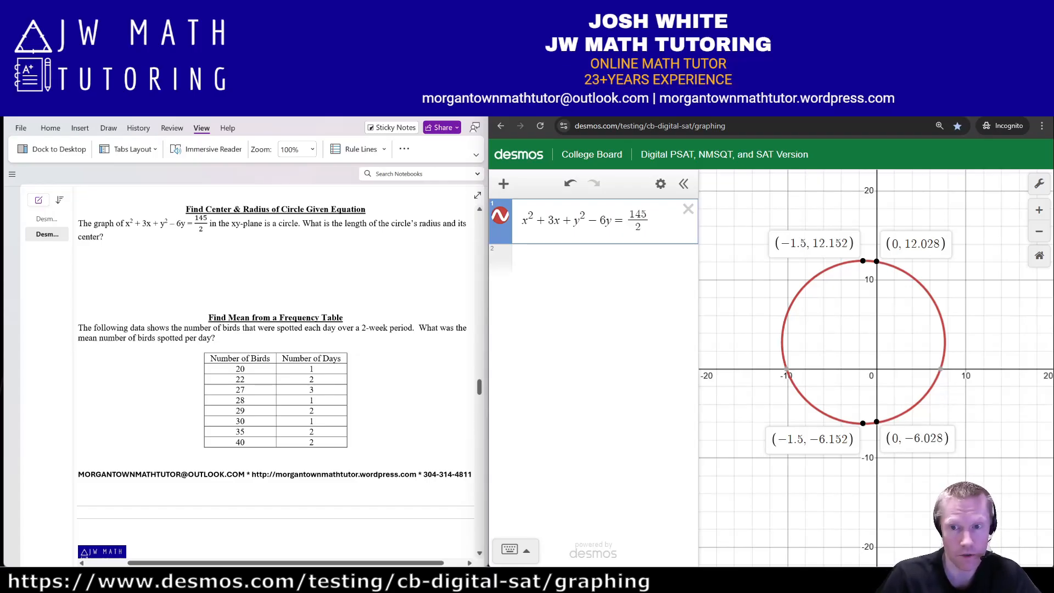
left_click(877, 422)
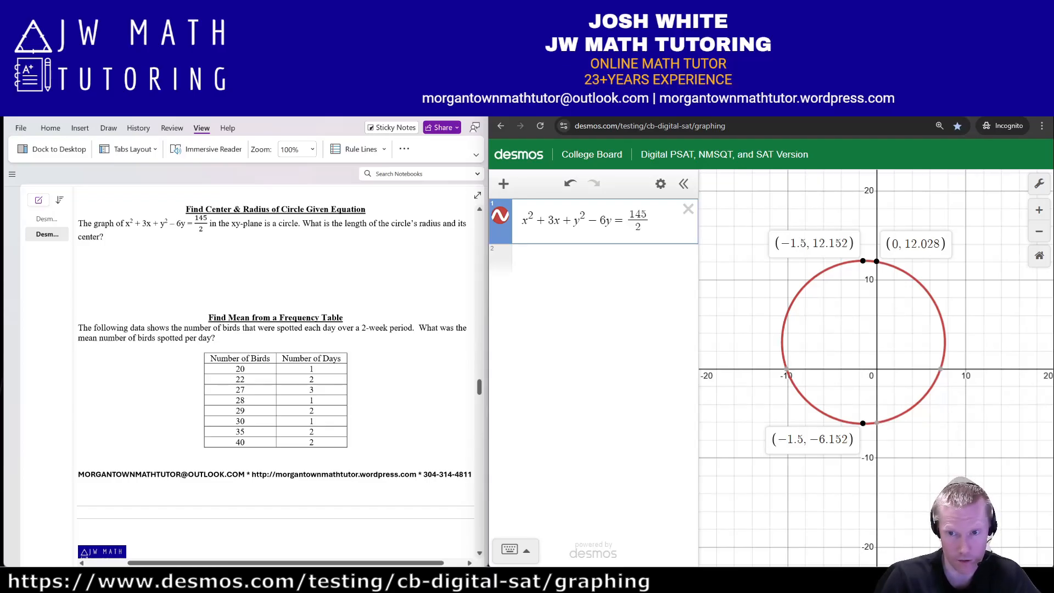
left_click(877, 261)
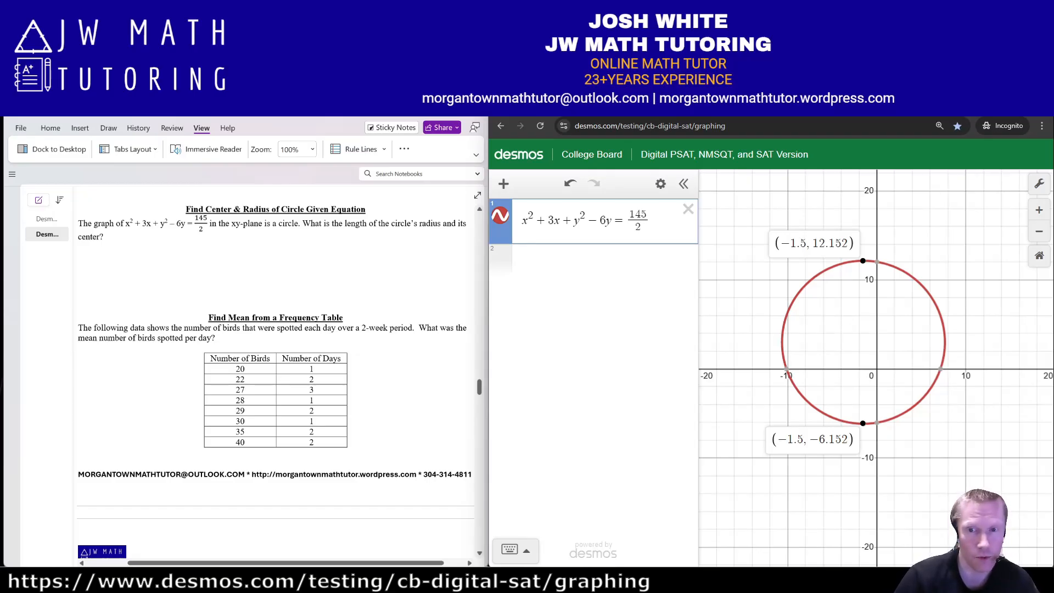
Step: Add the expression distance((-1.5, 12.152), (-1.5, -6.152)) below the circle equation to calculate the diameter
left_click(593, 260)
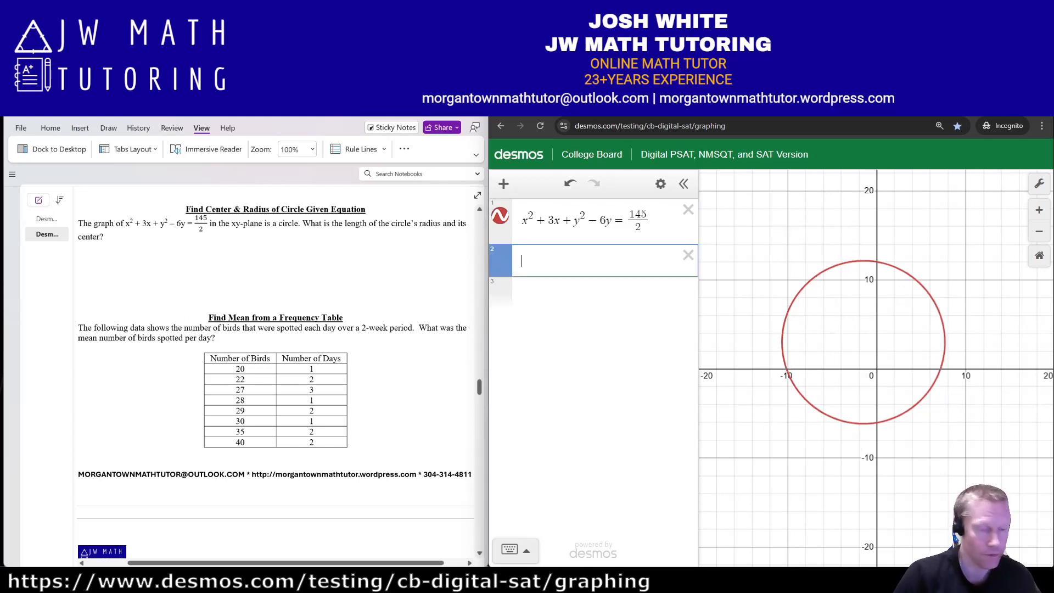
type("distance(")
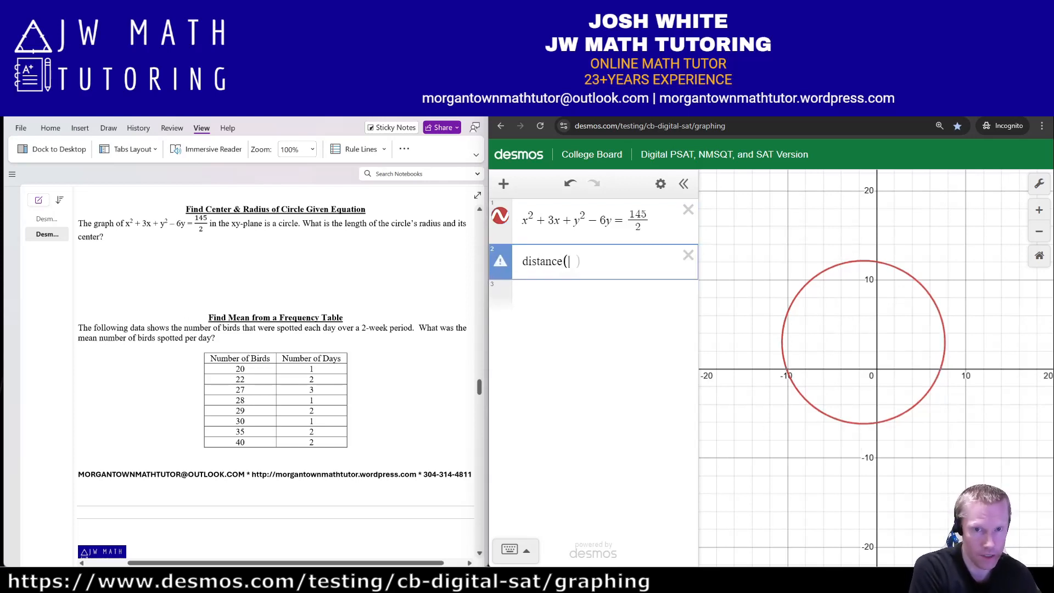
type("(-1.5),")
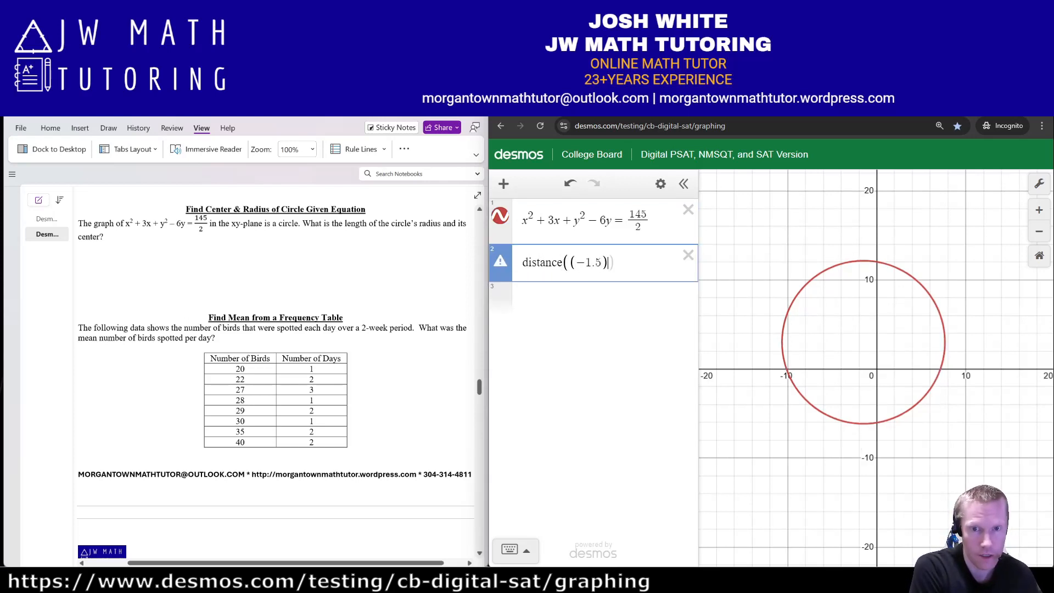
type(",12.152)")
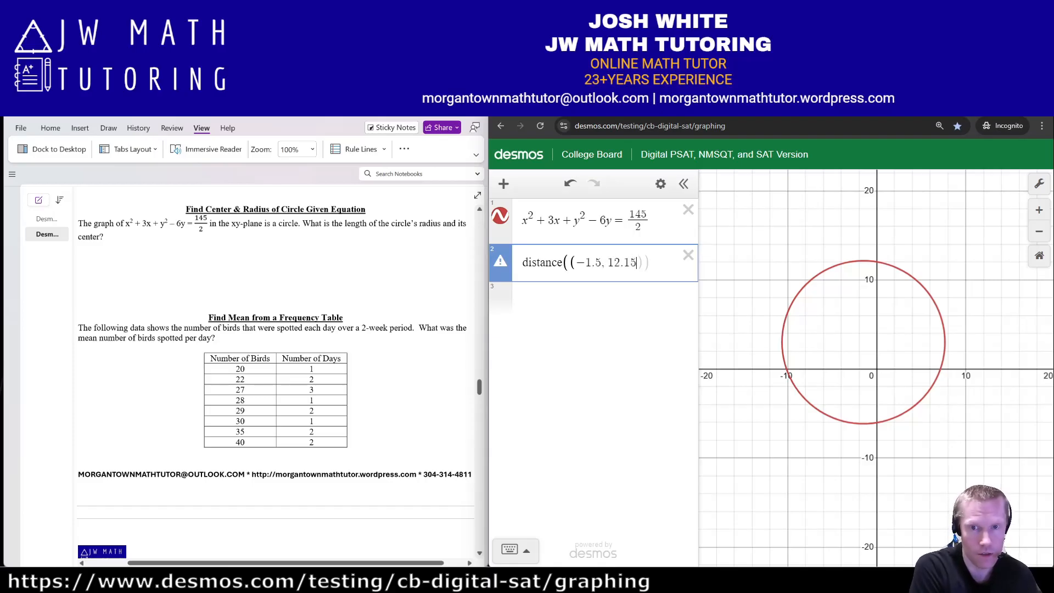
type(",(-1.5,-")
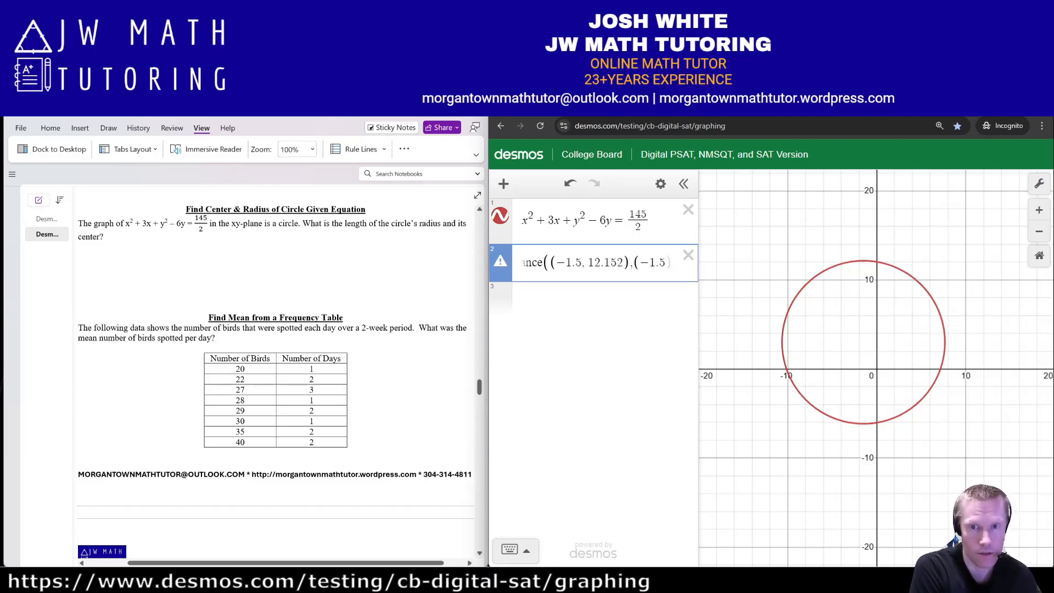
type("6.152")
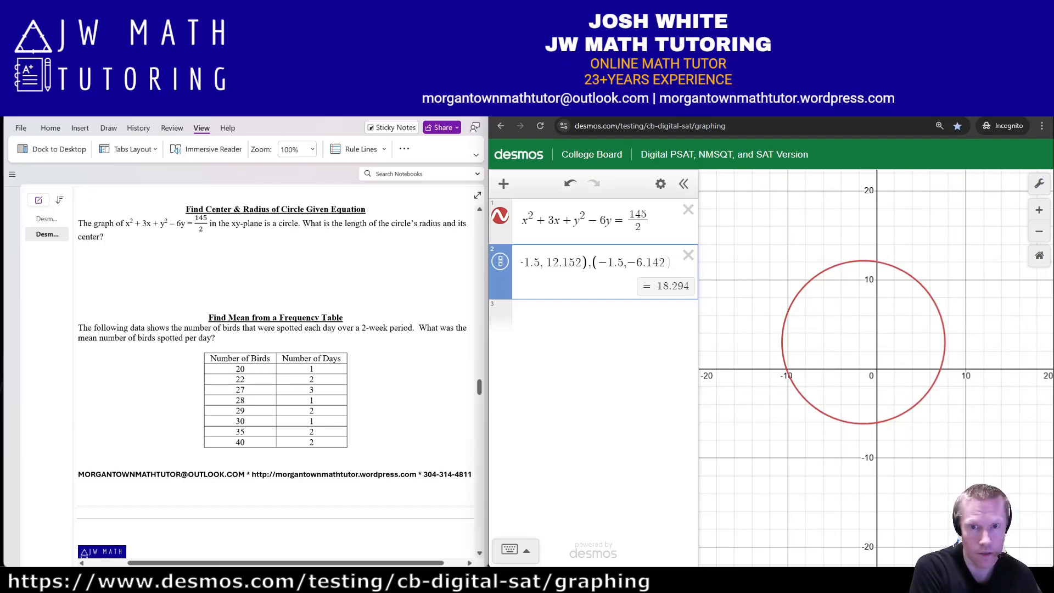
type(")")
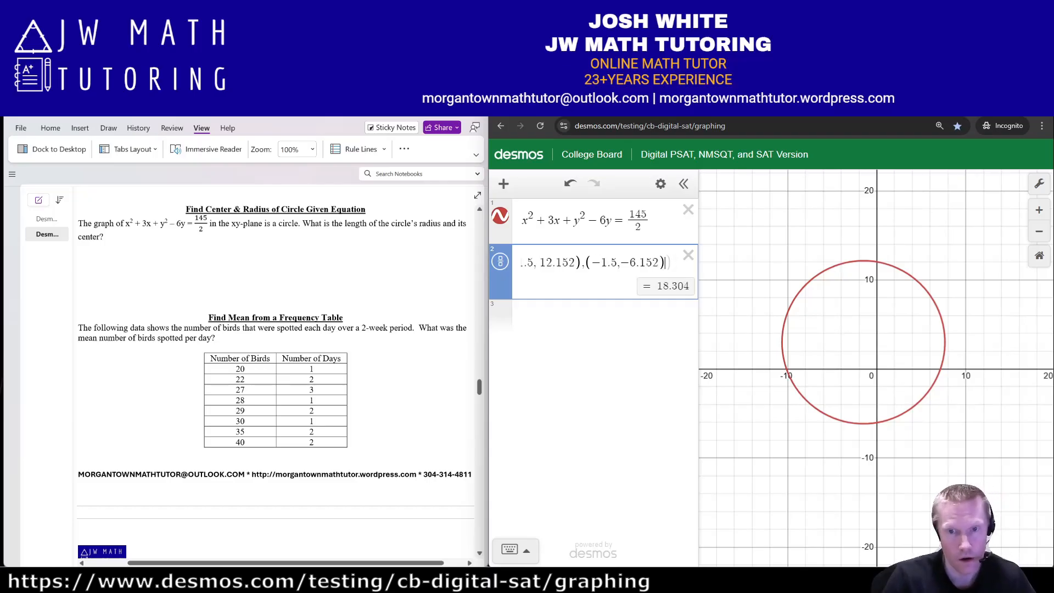
Step: Compare the circle's highest and lowest point coordinates with the two points entered in the distance expression
left_click(853, 261)
left_click(864, 261)
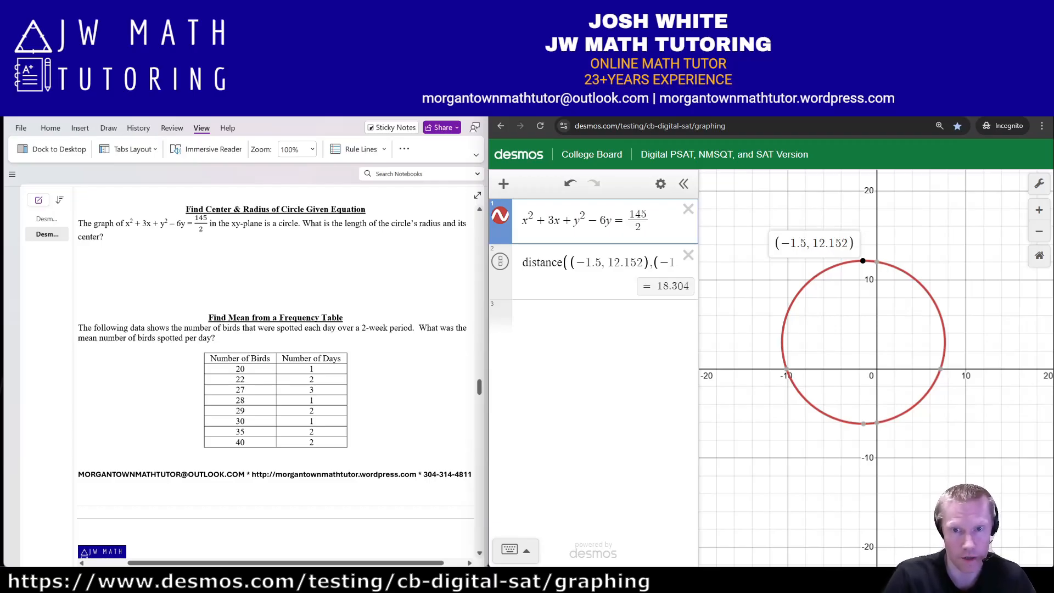
left_click(652, 263)
key("Right")
key("Right")
key("Right")
key("Right")
key("Right")
key("Right")
key("Right")
key("Right")
key("Right")
key("Right")
key("Right")
key("Right")
key("Right")
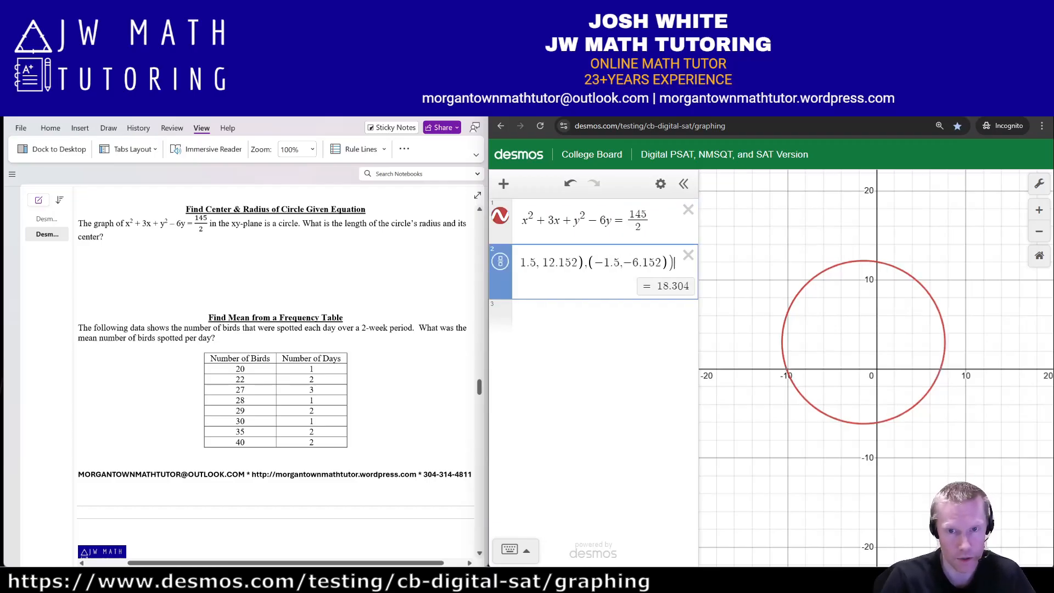
left_click(863, 423)
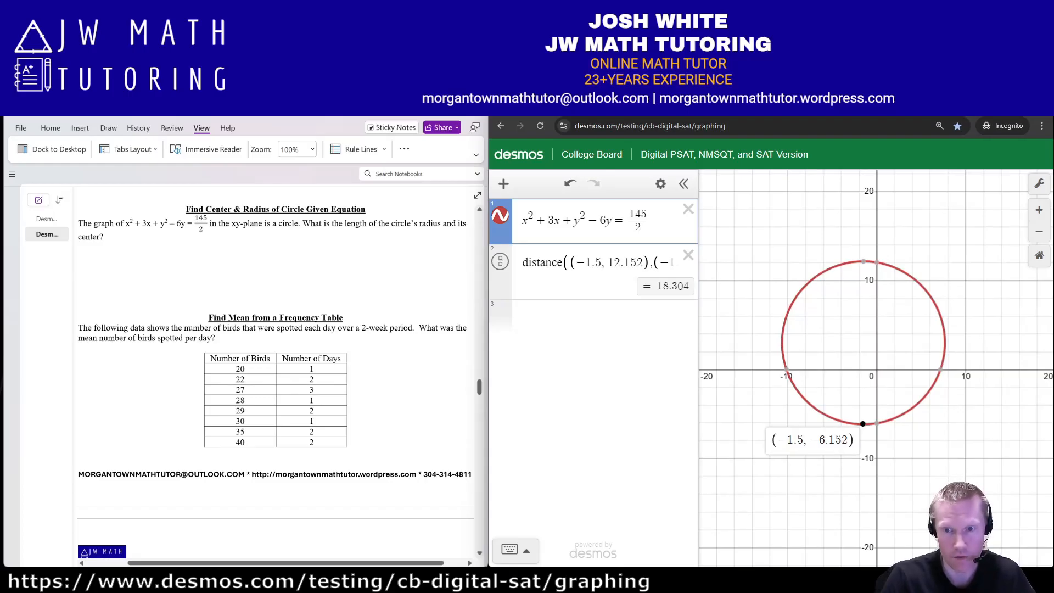
left_click(658, 263)
key("Right")
key("Right")
key("Right")
key("Right")
key("Right")
key("Right")
key("Right")
key("Right")
key("Right")
key("Right")
key("Right")
key("Right")
key("Right")
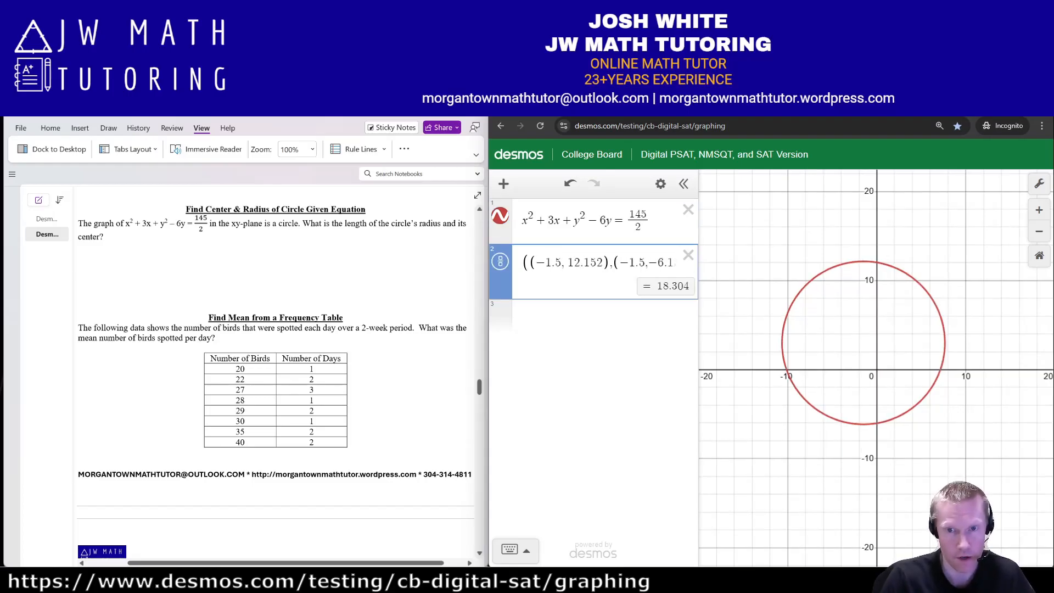
Step: Enclose the whole distance expression in parentheses and divide it by 2 to calculate the radius
key("Home")
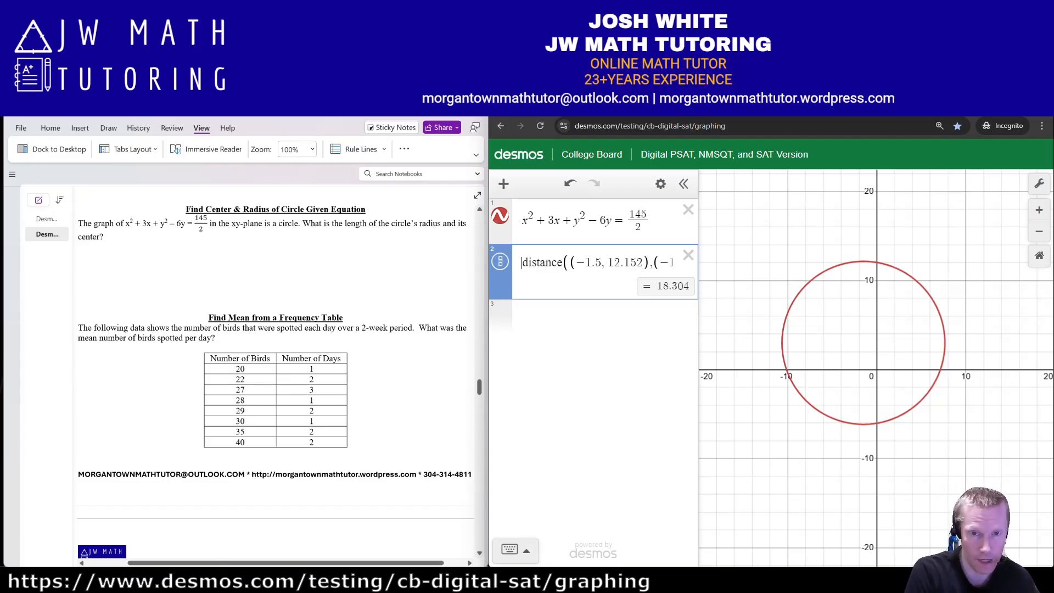
key("End")
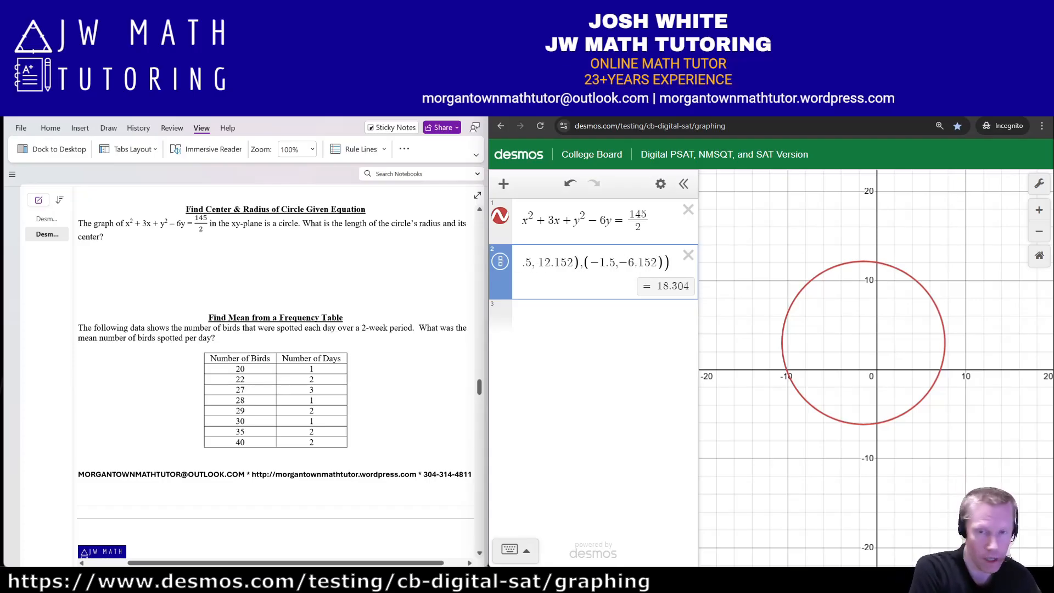
type(")2")
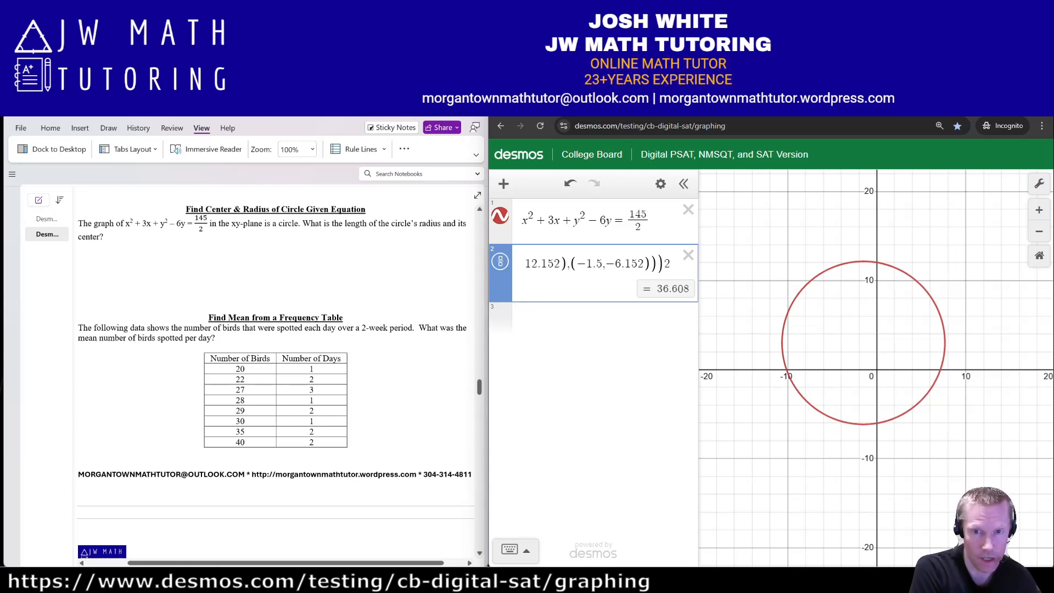
key("BackSpace")
type("/2")
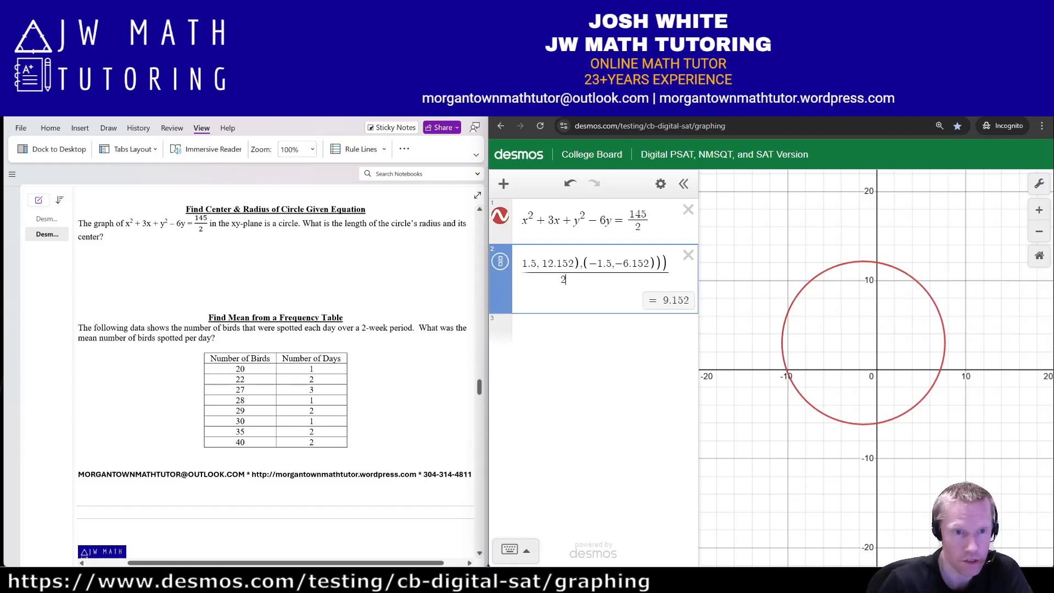
Step: Handwrite "R= 9.152" beneath the circle question in OneNote
left_click_drag(166, 246, 165, 267)
left_click_drag(164, 244, 176, 265)
left_click_drag(181, 254, 194, 253)
left_click_drag(182, 261, 282, 269)
left_click(229, 259)
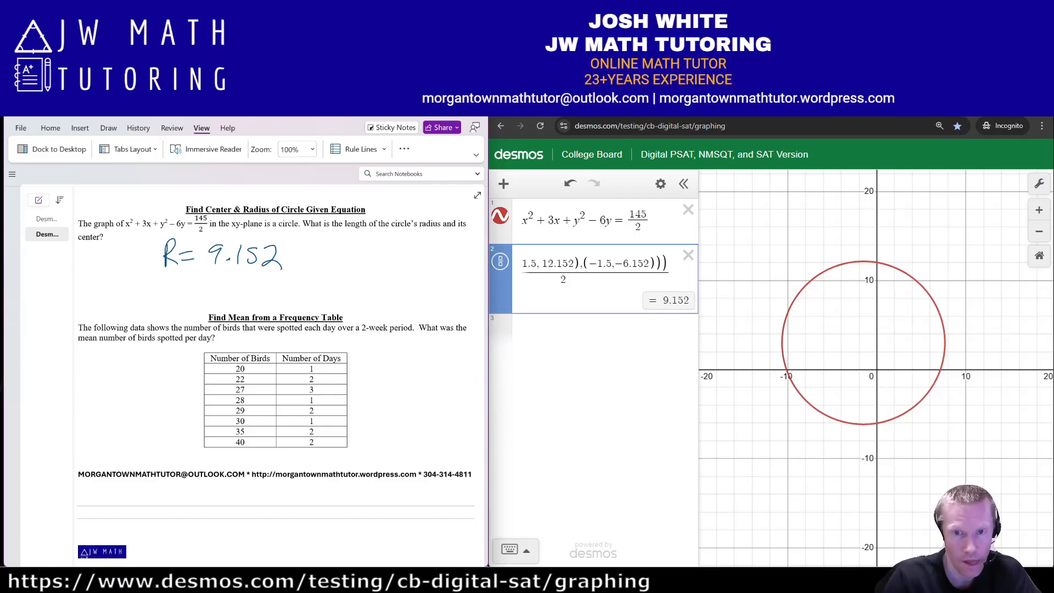
Step: Duplicate the halved distance expression in the Desmos expression list
left_click(566, 280)
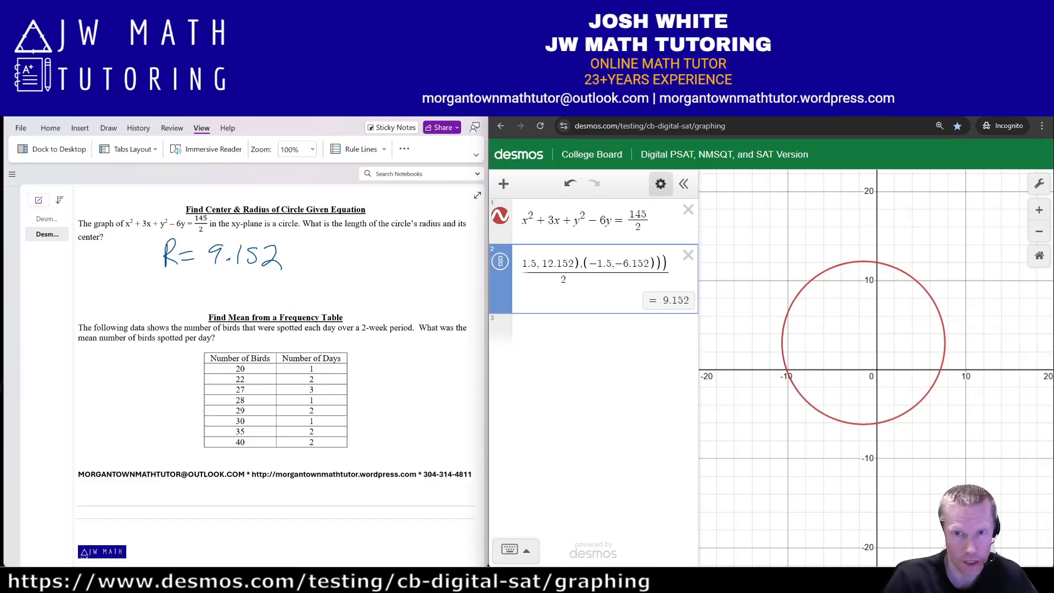
left_click(661, 183)
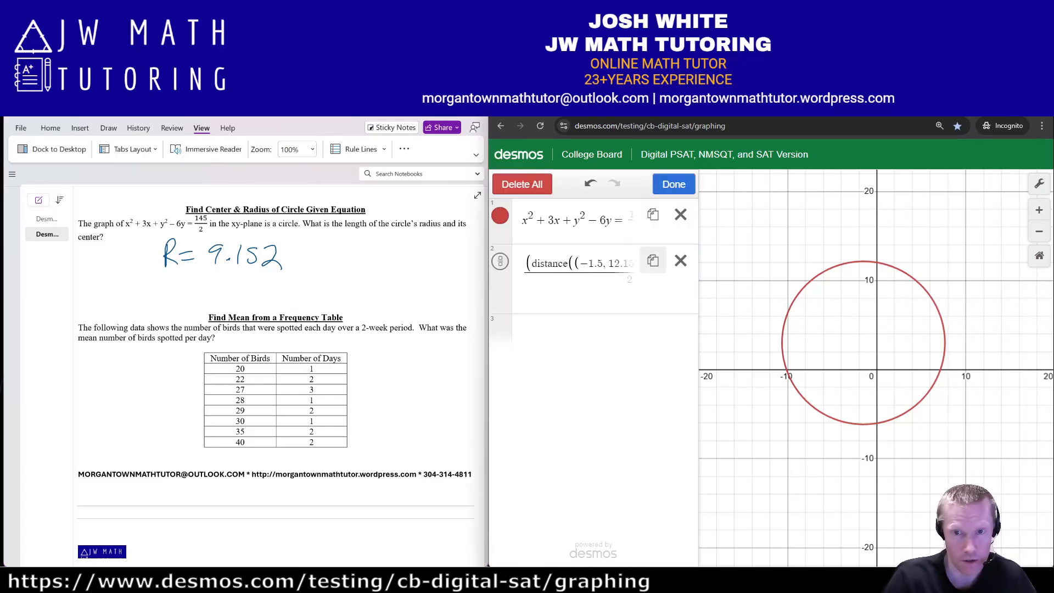
left_click(653, 260)
left_click(674, 184)
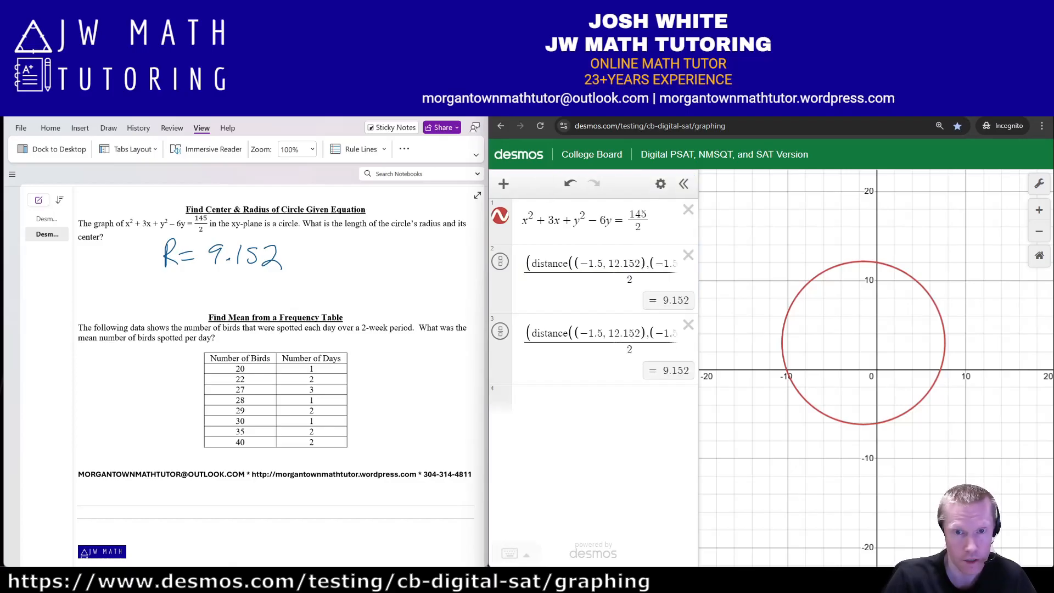
Step: Remove the division by 2 from the duplicated distance expression
left_click(633, 349)
key("BackSpace")
key("BackSpace")
key("BackSpace")
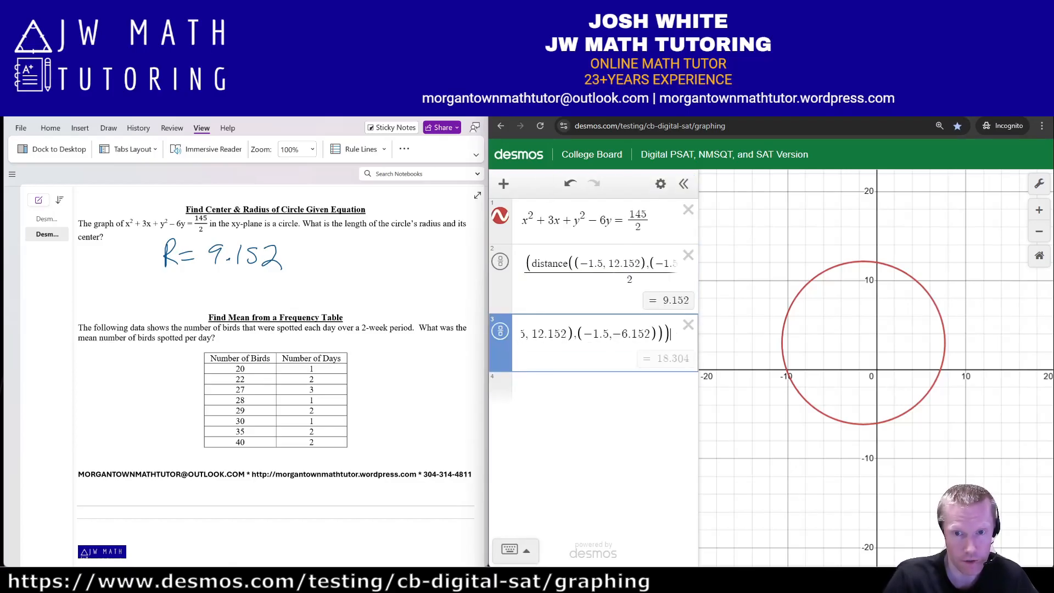
Step: Replace the distance function in the duplicated expression with midpoint and show the plotted point's coordinate label
key("Home")
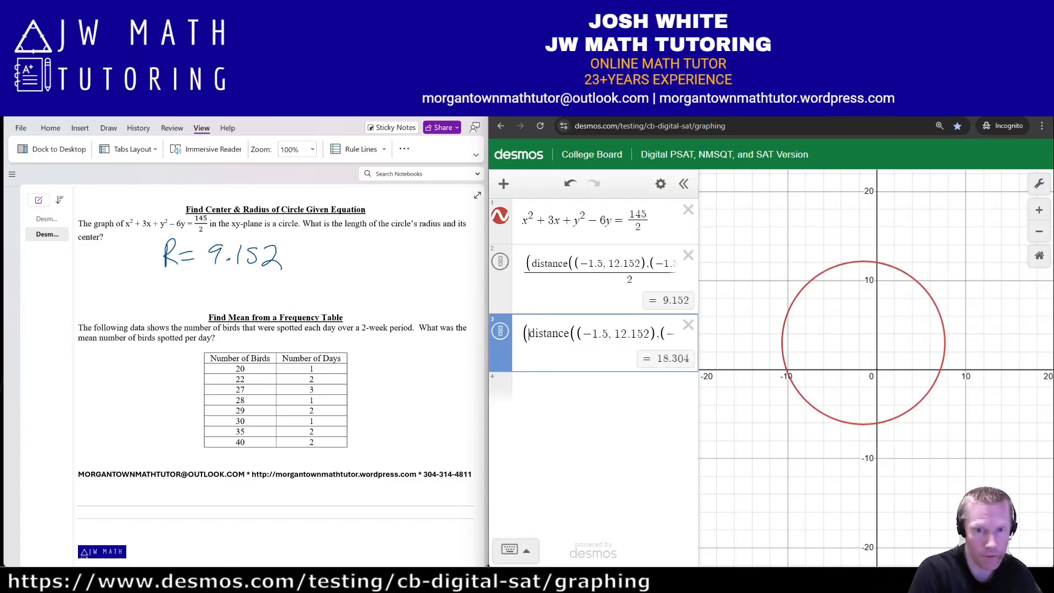
key("Delete")
key("Delete")
key("Delete")
key("Delete")
key("Delete")
key("Delete")
key("Delete")
key("Delete")
key("Delete")
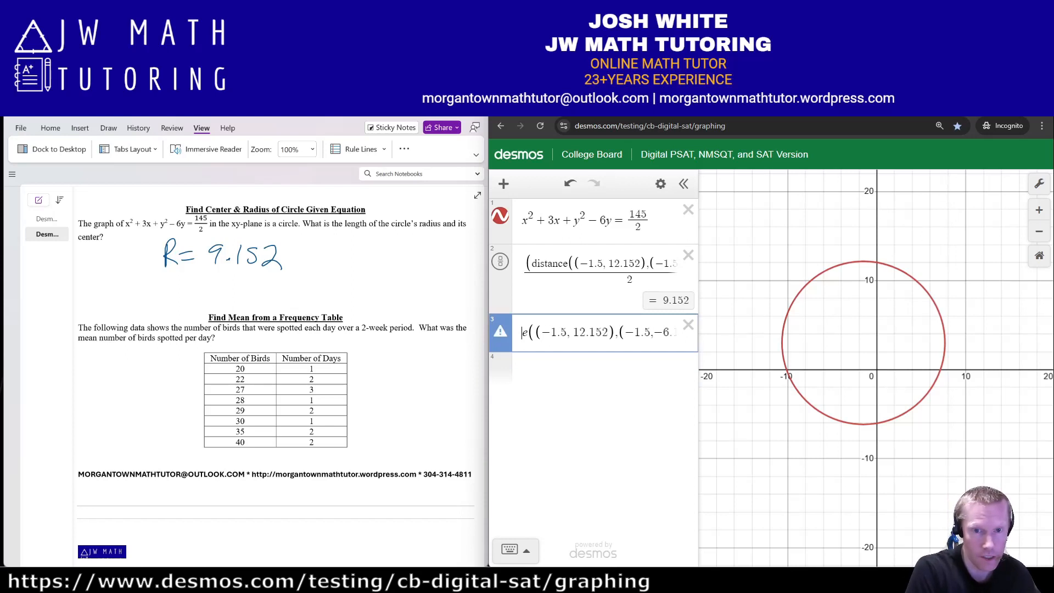
type("midpoint")
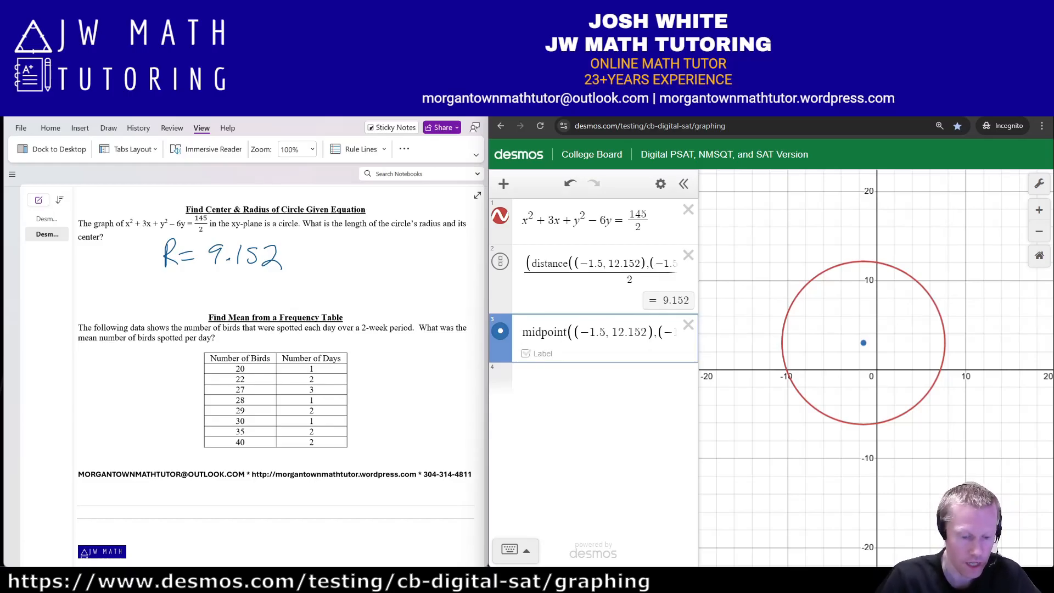
left_click(525, 353)
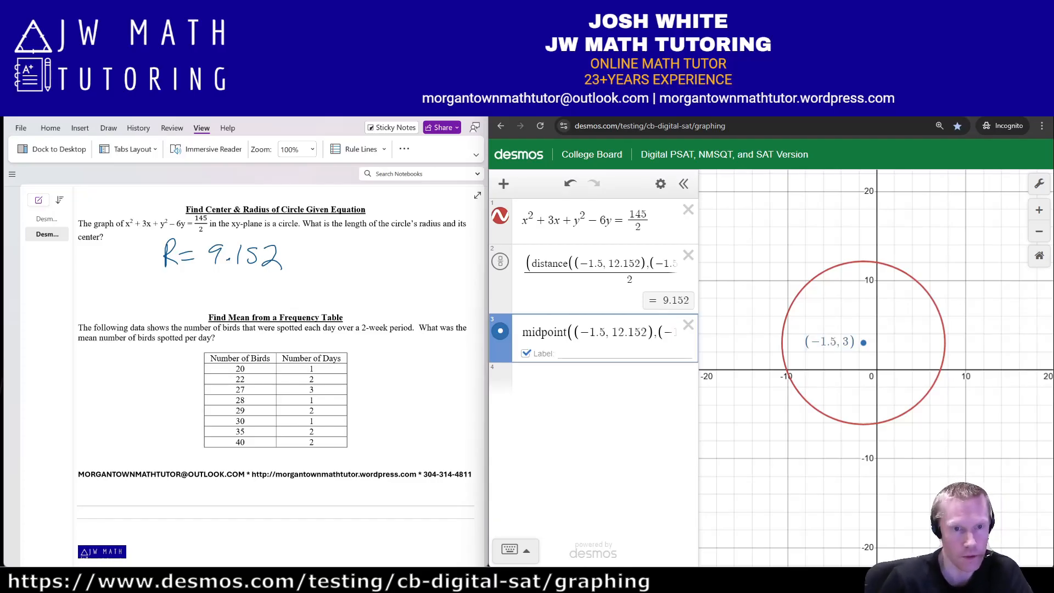
Step: Handwrite the center "(-1.5, 3)" beside the radius beneath the circle question in OneNote
left_click_drag(342, 259, 409, 273)
left_click(378, 265)
mouse_move(413, 255)
left_mouse_down()
mouse_move(423, 255)
mouse_move(413, 269)
left_mouse_up()
left_click_drag(429, 248, 431, 274)
mouse_move(346, 243)
left_mouse_down()
mouse_move(335, 252)
mouse_move(345, 277)
left_mouse_up()
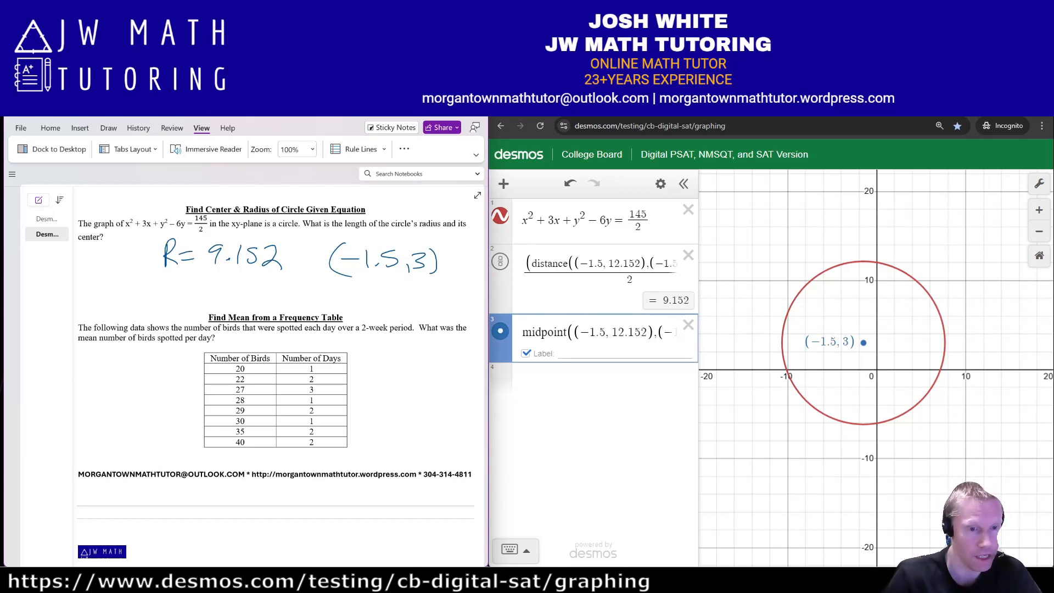
Step: Switch to the Desmos instructions PDF and review how to find the mean of a data set from a frequency table
key("alt+Tab")
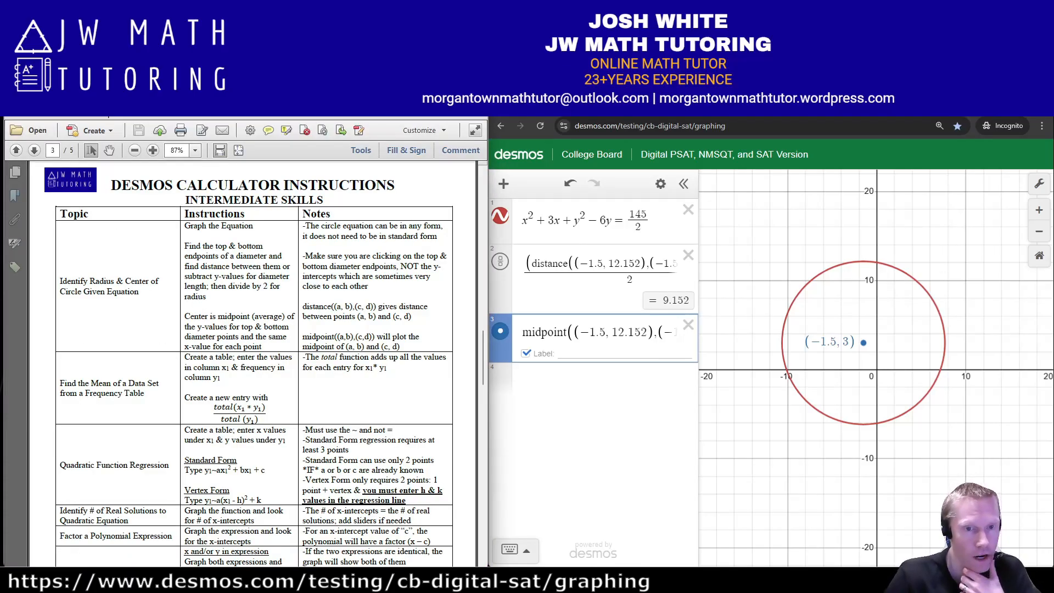
scroll(249, 362, "down", 1)
scroll(249, 363, "down", 4)
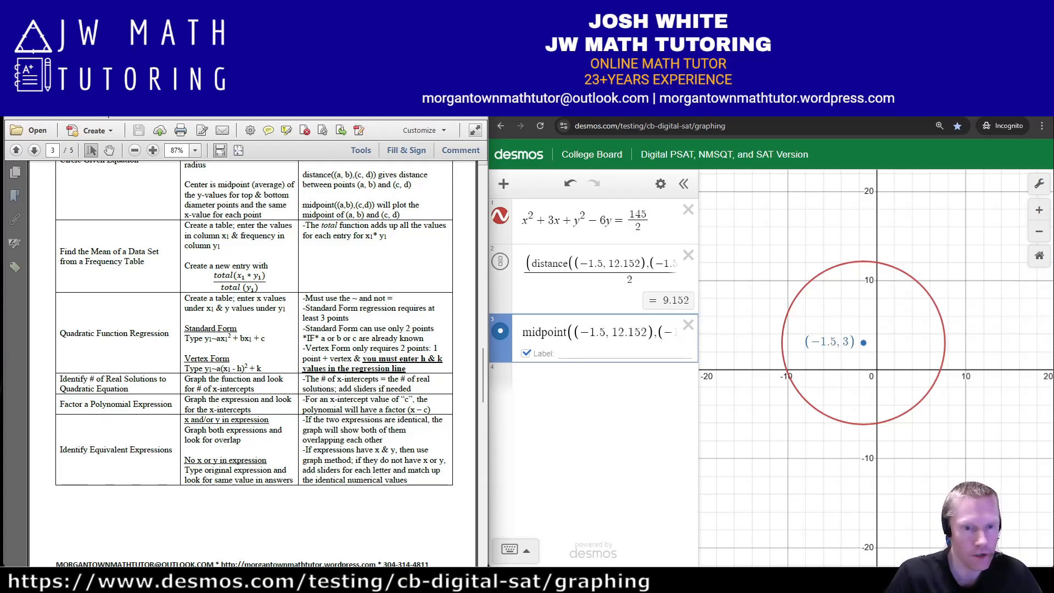
mouse_move(331, 579)
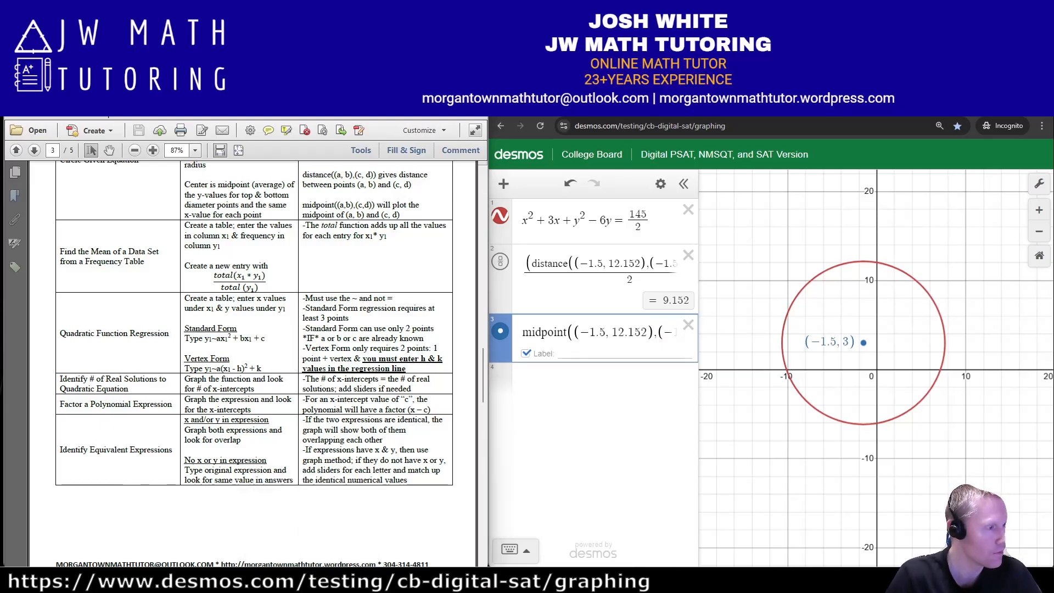
Step: Return to the frequency table question in OneNote and clear all expressions from the Desmos graph
key("alt+Tab")
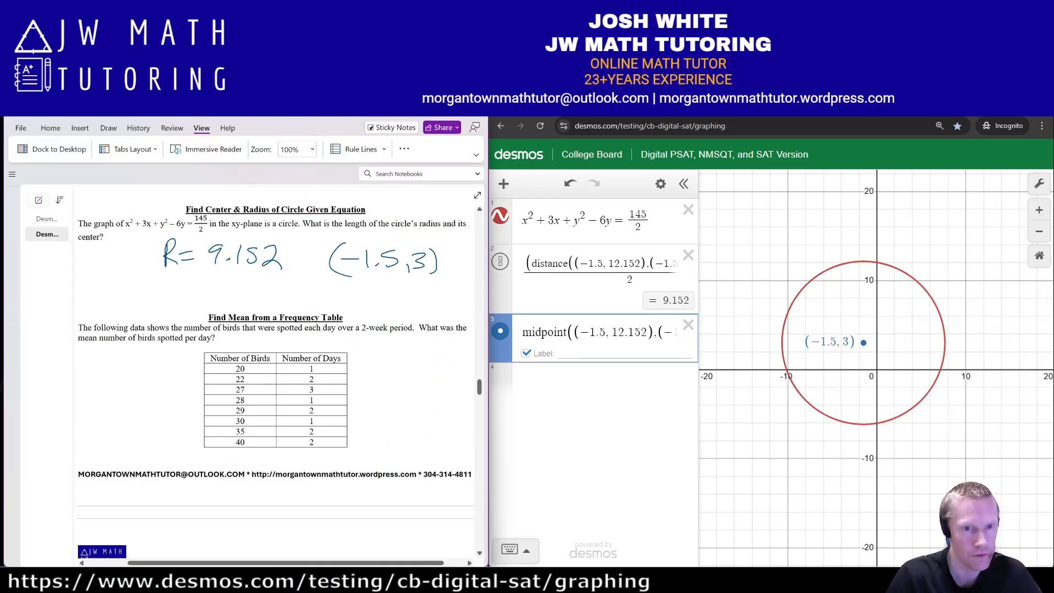
scroll(275, 373, "down", 3)
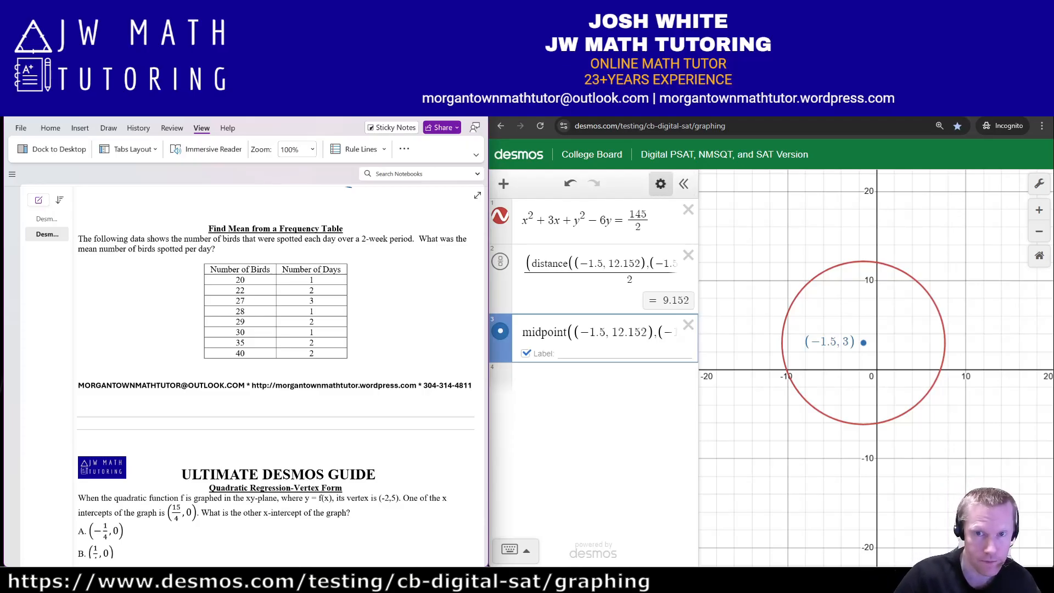
left_click(661, 183)
left_click(522, 184)
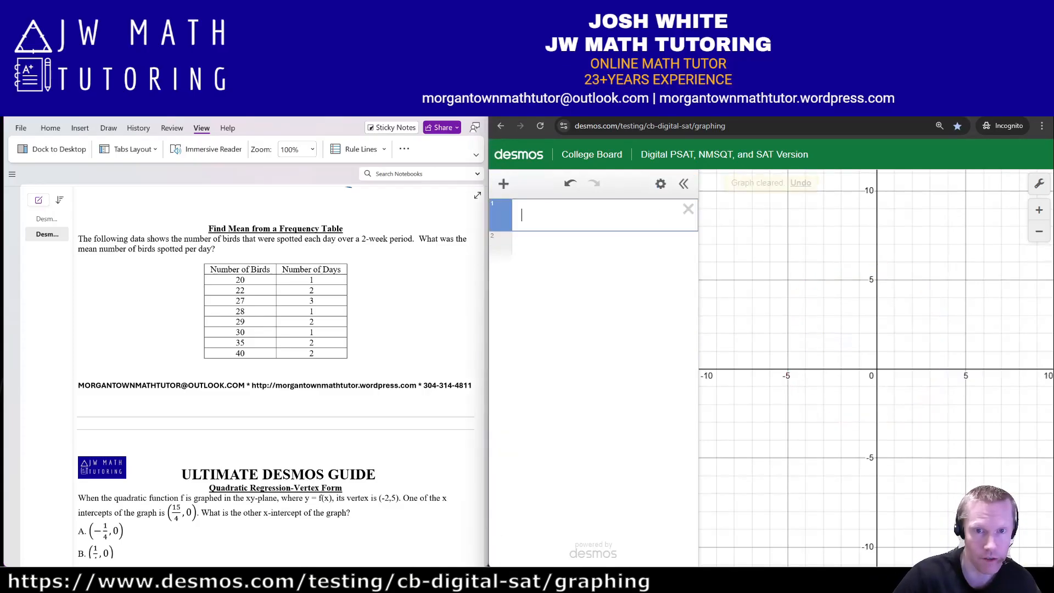
Step: Create a Desmos table and enter the bird counts 20, 22, 27, 28, 29, 30, 35 and 40 in the x1 column
left_click(504, 183)
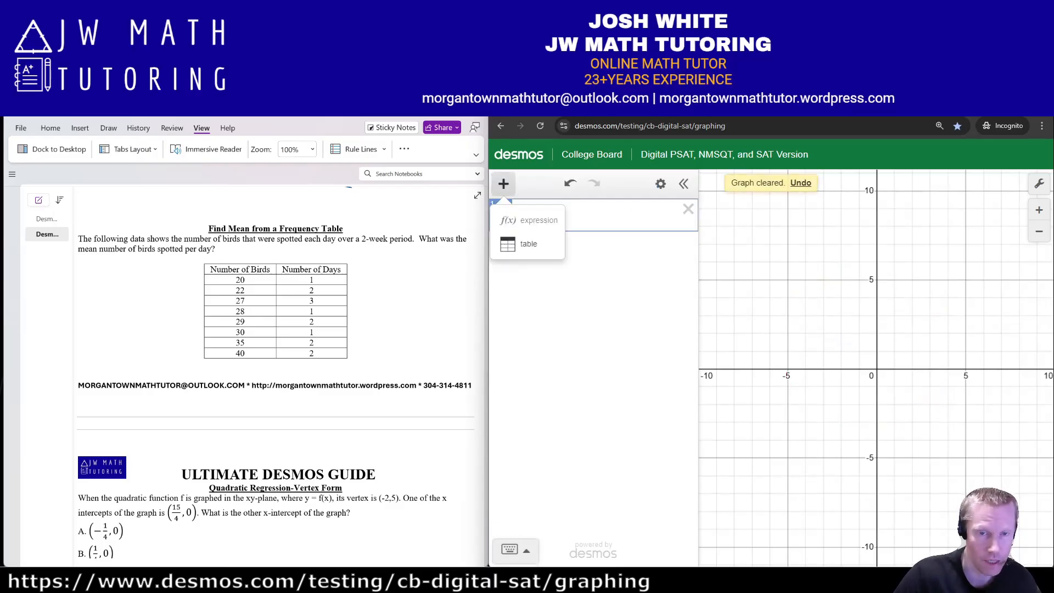
left_click(525, 244)
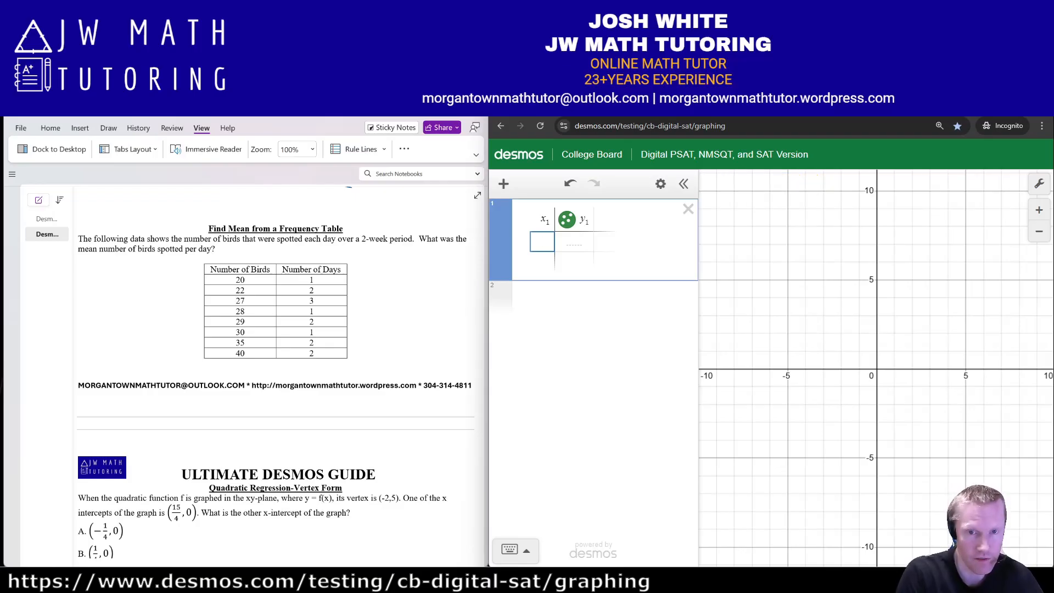
type("20")
key("Return")
type("22")
key("Return")
type("27")
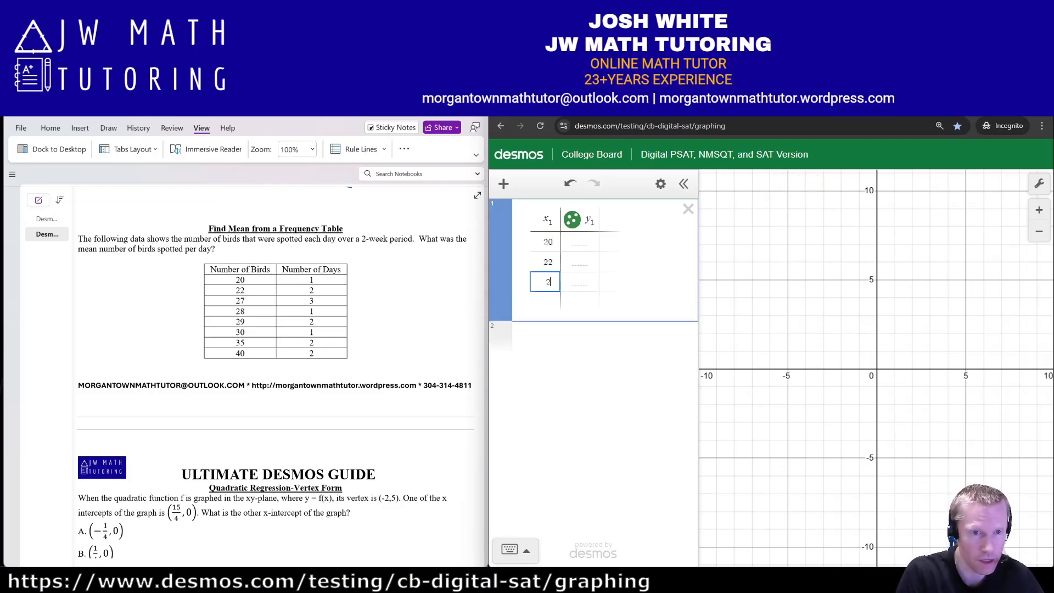
key("Return")
type("28")
key("Return")
type("29")
key("Return")
type("30")
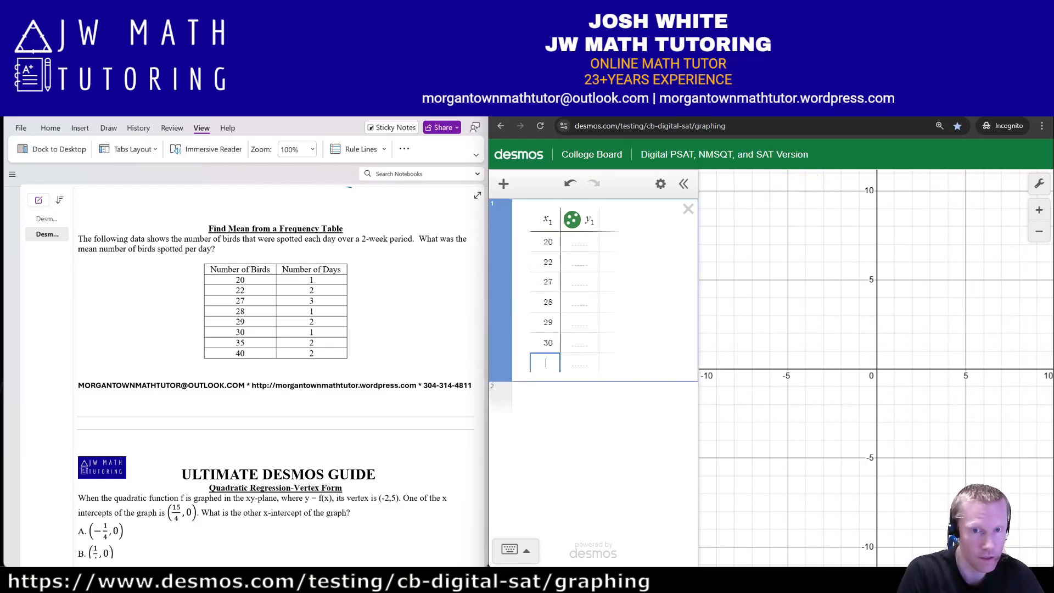
key("Return")
type("35")
key("Return")
type("40")
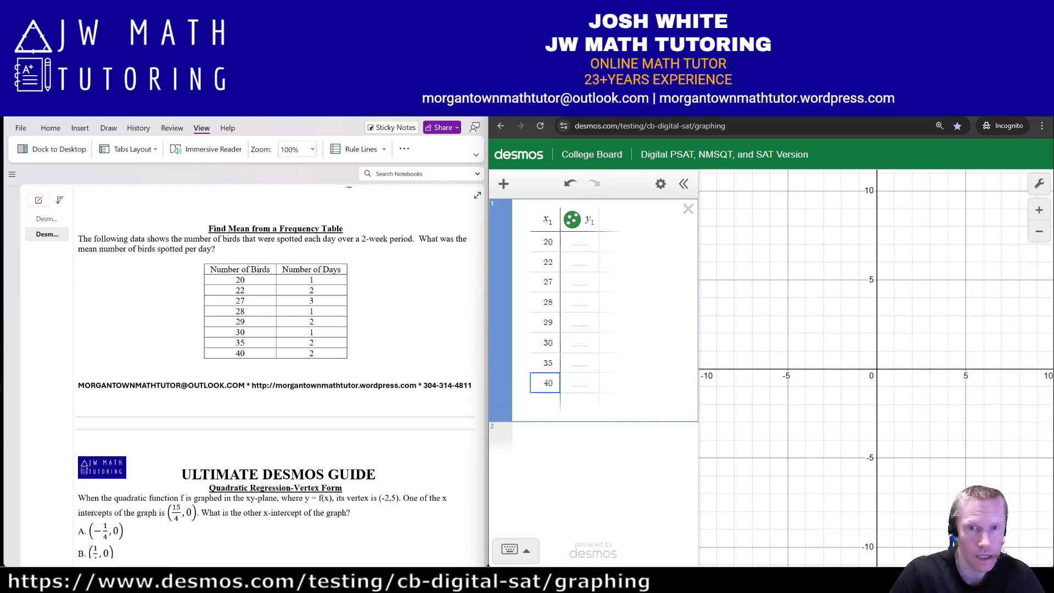
Step: Enter the day frequencies 1, 2, 3, 1, 2, 1, 2 and 2 in the table's y1 column
left_click(579, 242)
type("1")
key("Return")
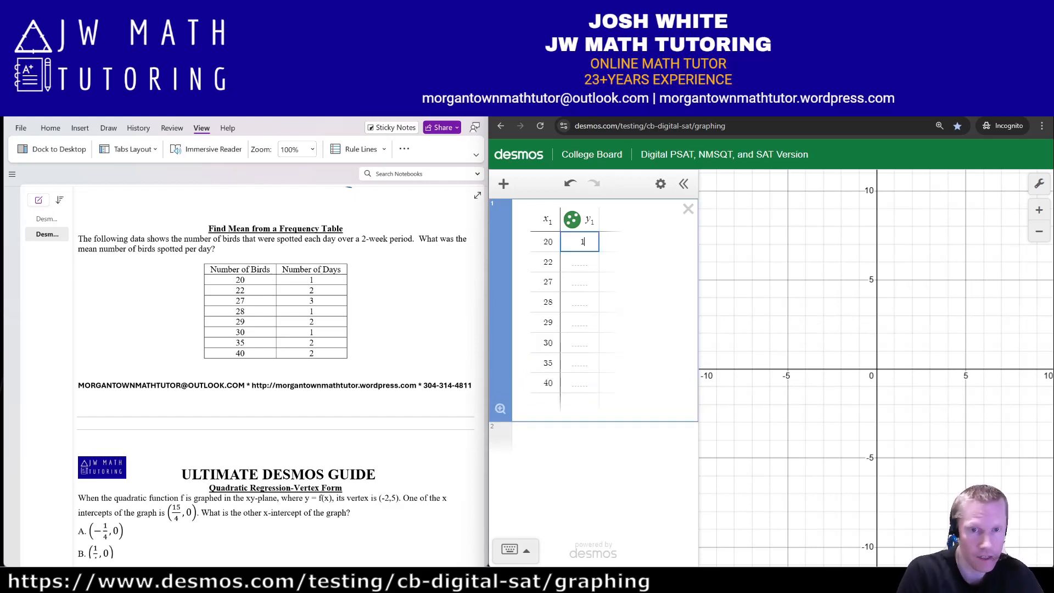
type("2")
key("Return")
type("3")
key("Return")
type("1")
key("Return")
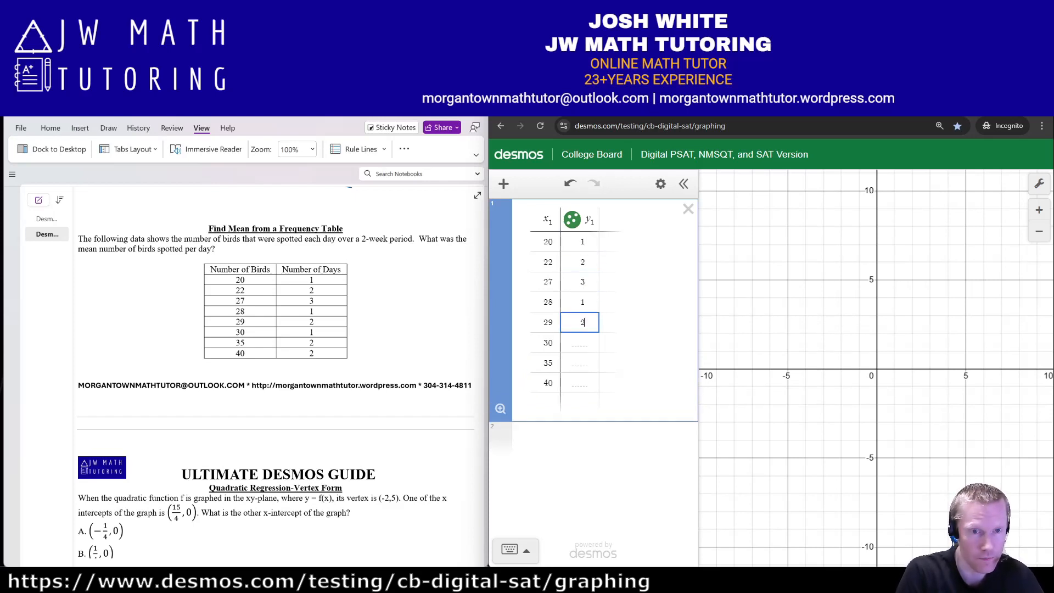
type("2")
key("Return")
type("1")
key("Return")
type("2")
key("Return")
type("2")
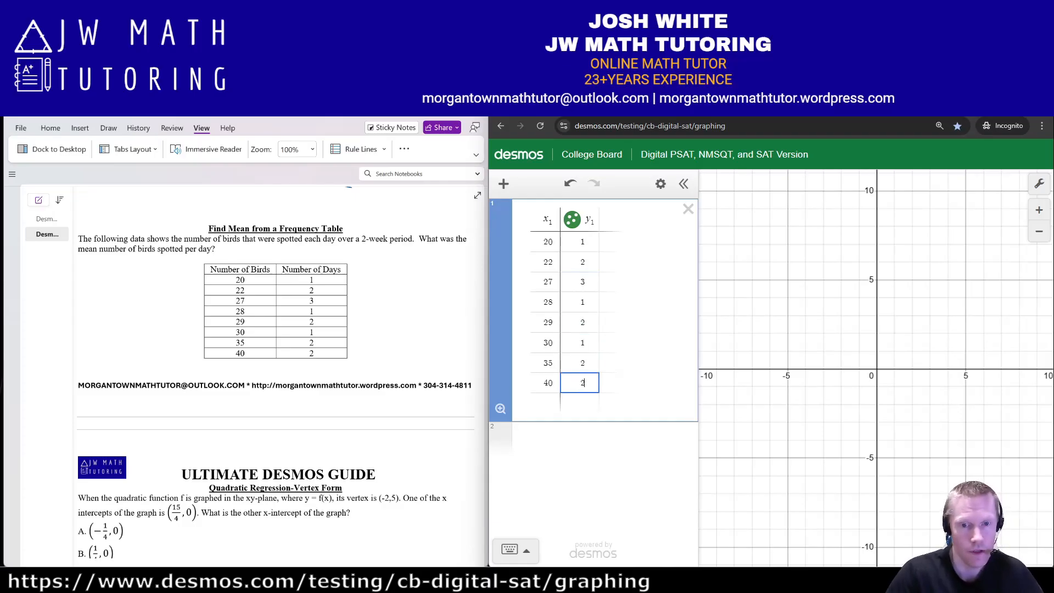
Step: Consult the mean formula in the instructions PDF and enter total(x1*y1)/total(y1) below the Desmos table
left_click(576, 439)
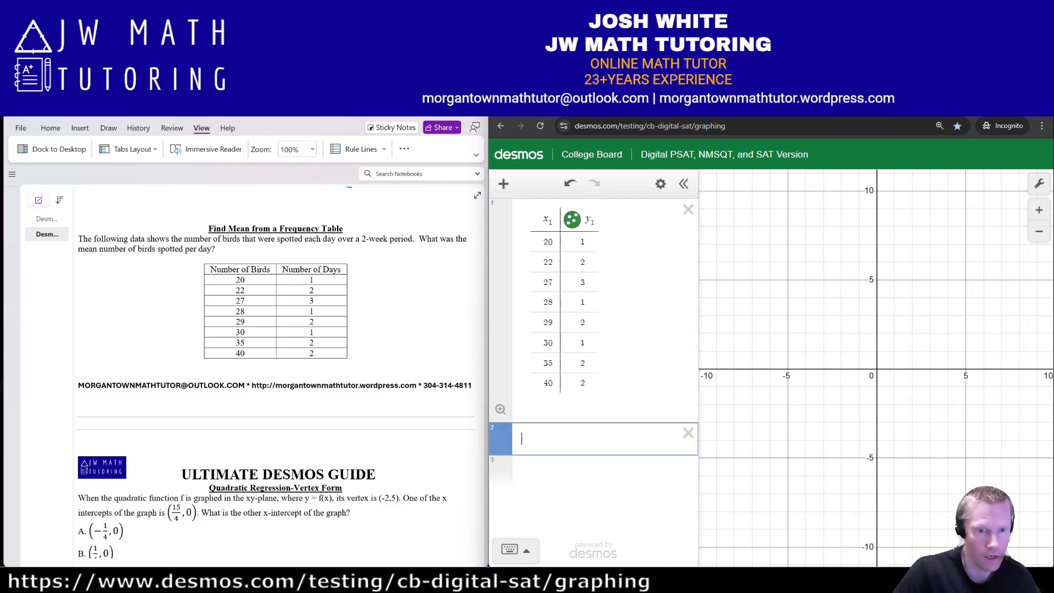
key("alt+Tab")
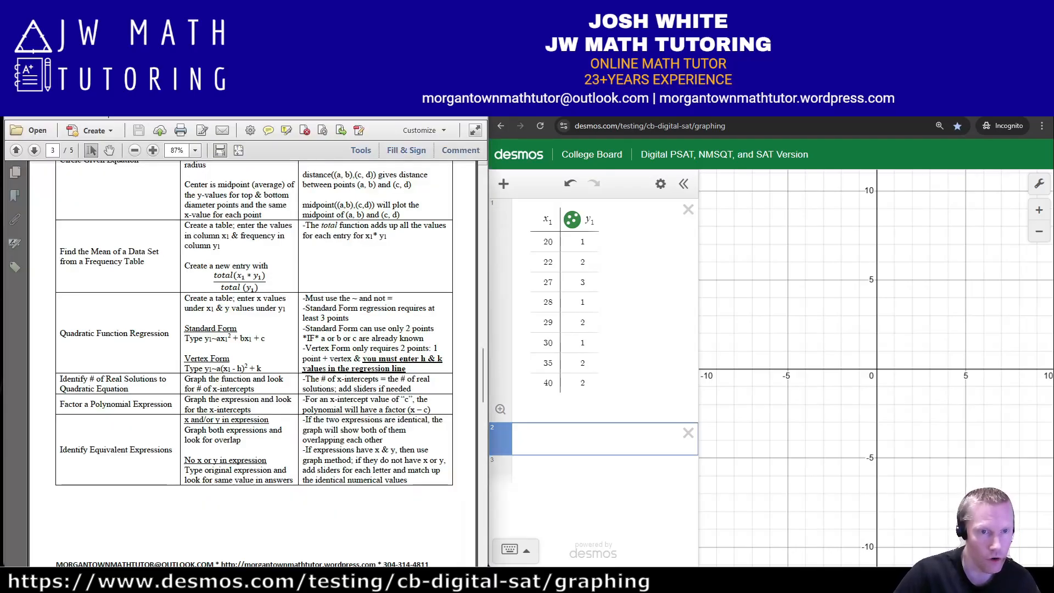
left_click(549, 439)
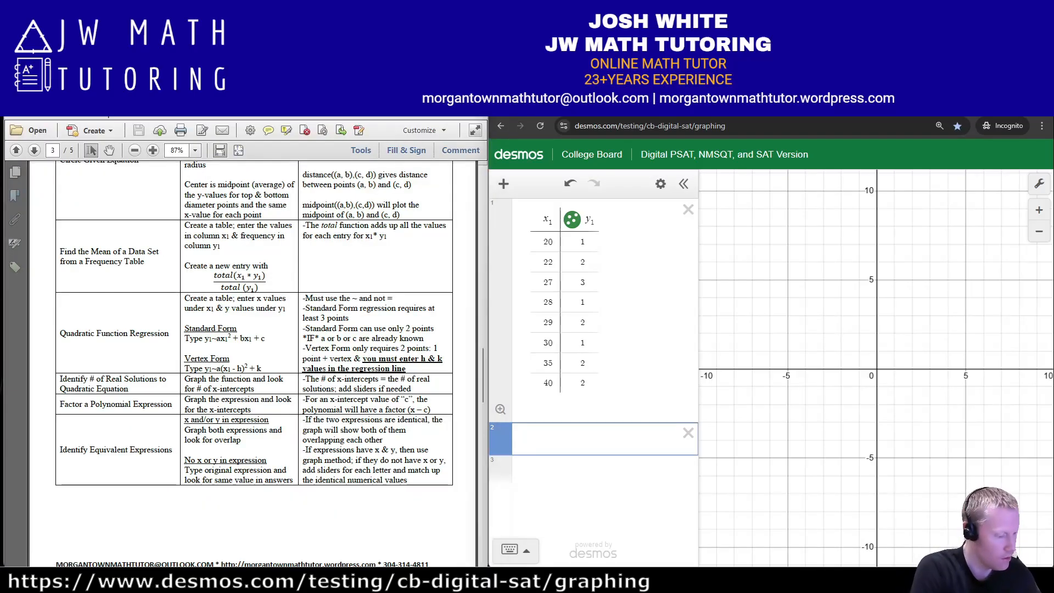
type("total(x1*")
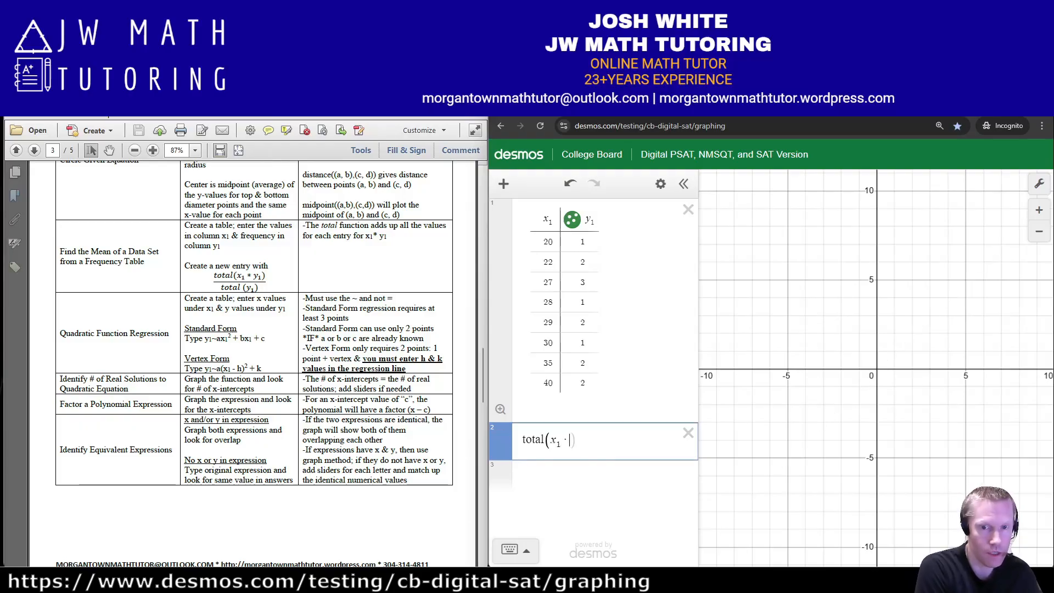
type("y1)/total")
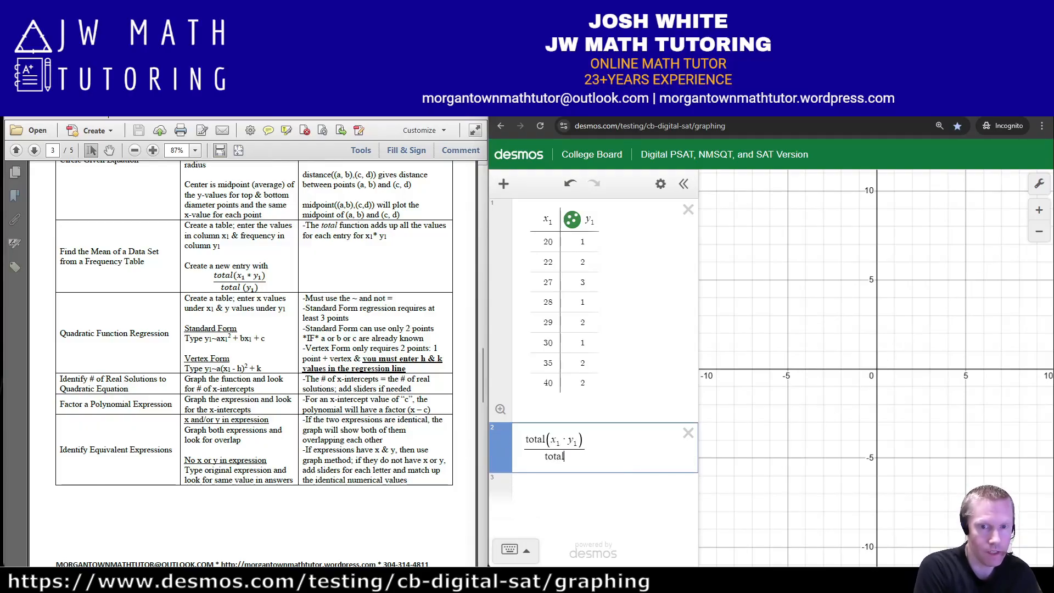
type("(y1)")
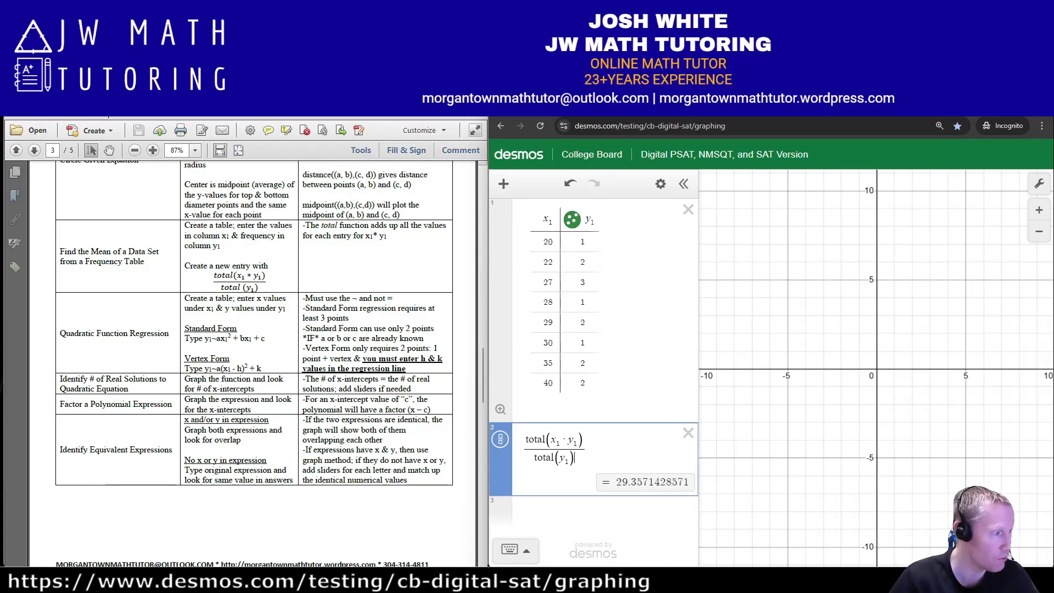
Step: Switch back to OneNote and handwrite "29.36" and "29.35" beside the bird frequency table
key("alt+Tab")
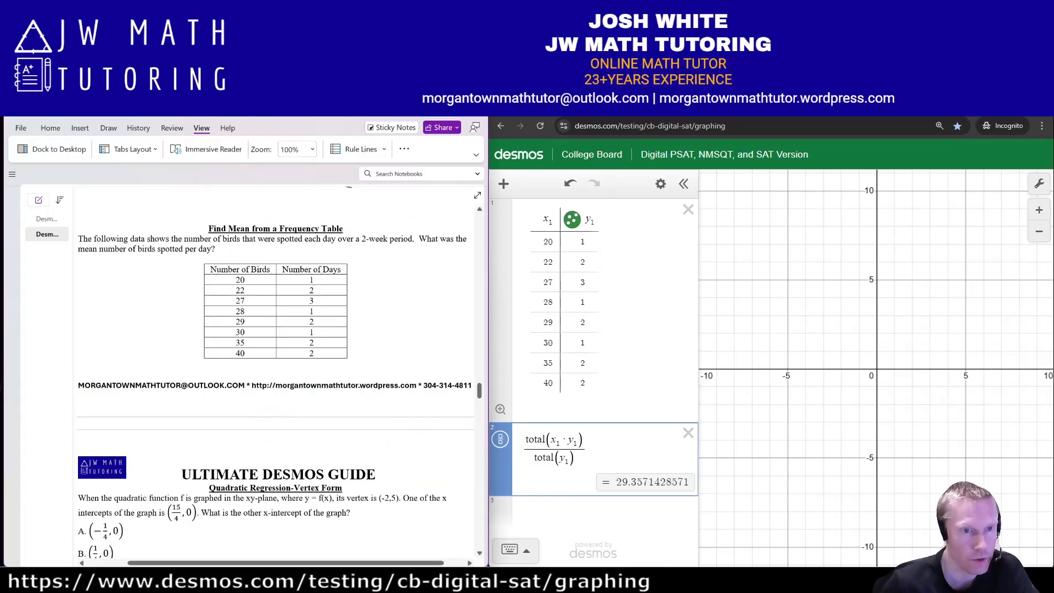
mouse_move(100, 291)
left_mouse_down()
mouse_move(110, 311)
mouse_move(159, 297)
left_mouse_up()
left_click(136, 301)
mouse_move(105, 324)
left_mouse_down()
mouse_move(122, 341)
mouse_move(155, 332)
left_mouse_up()
left_click(144, 335)
mouse_move(175, 318)
left_mouse_down()
mouse_move(168, 331)
mouse_move(184, 317)
left_mouse_up()
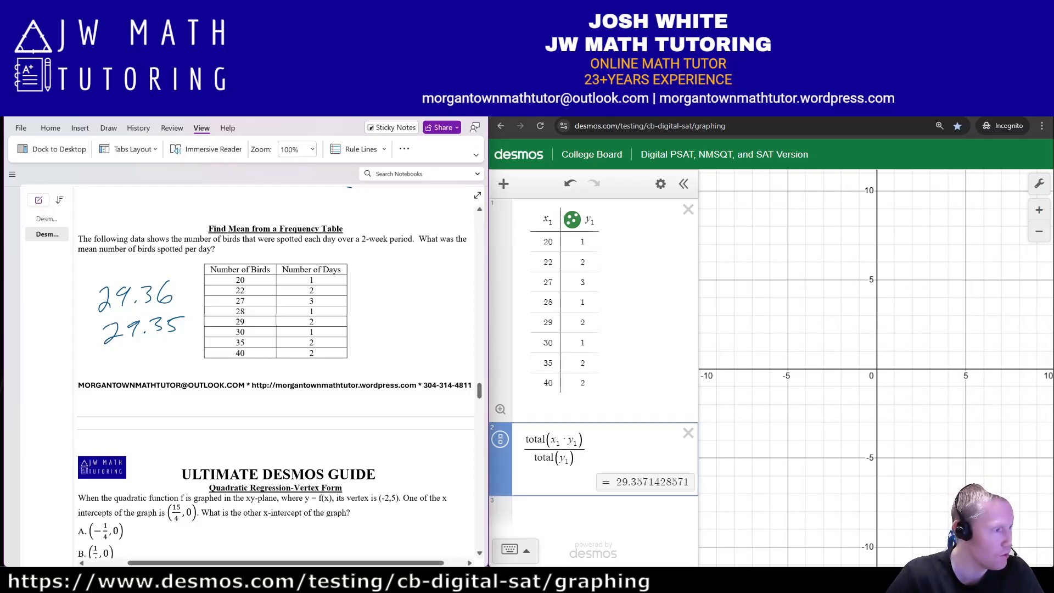
Step: Switch to the instructions PDF and review the standard and vertex forms for quadratic function regression
key("alt+Tab")
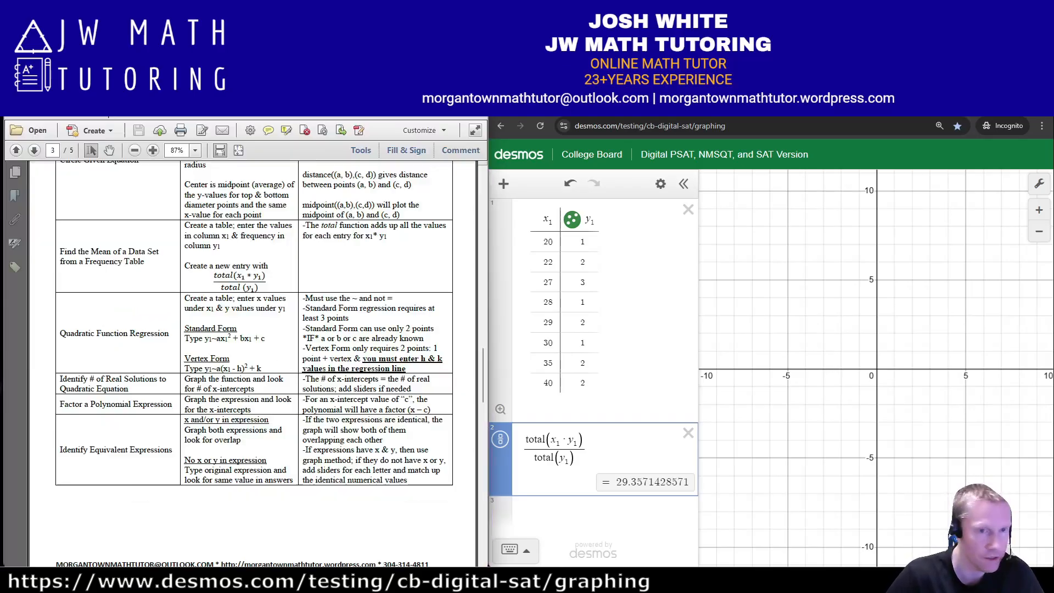
scroll(255, 362, "down", 1)
scroll(254, 363, "down", 1)
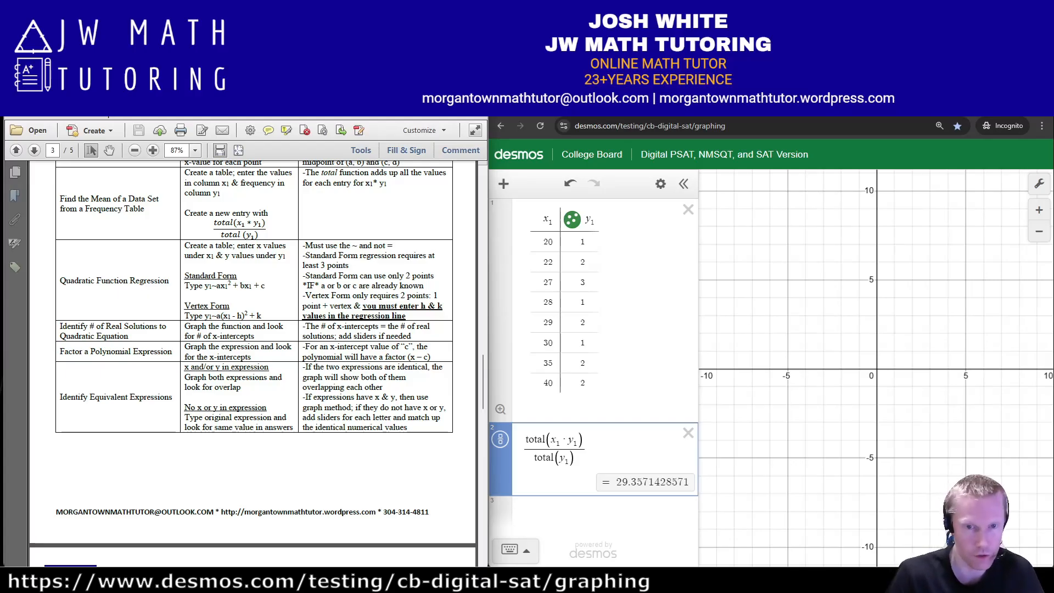
Step: Delete the mean expression and the bird data table from Desmos, and insert a new empty table
left_click(689, 433)
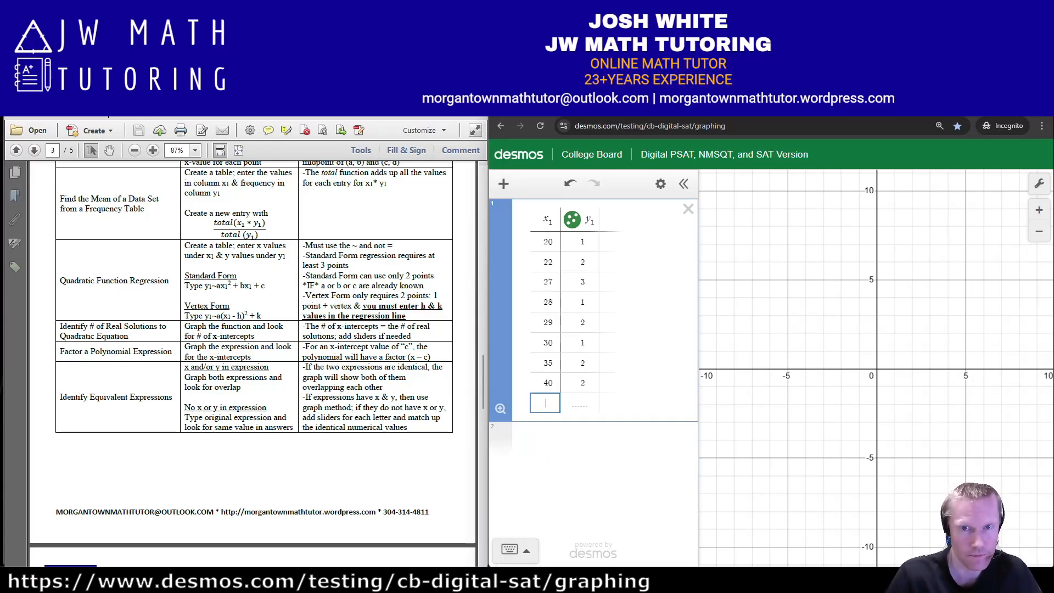
left_click(688, 209)
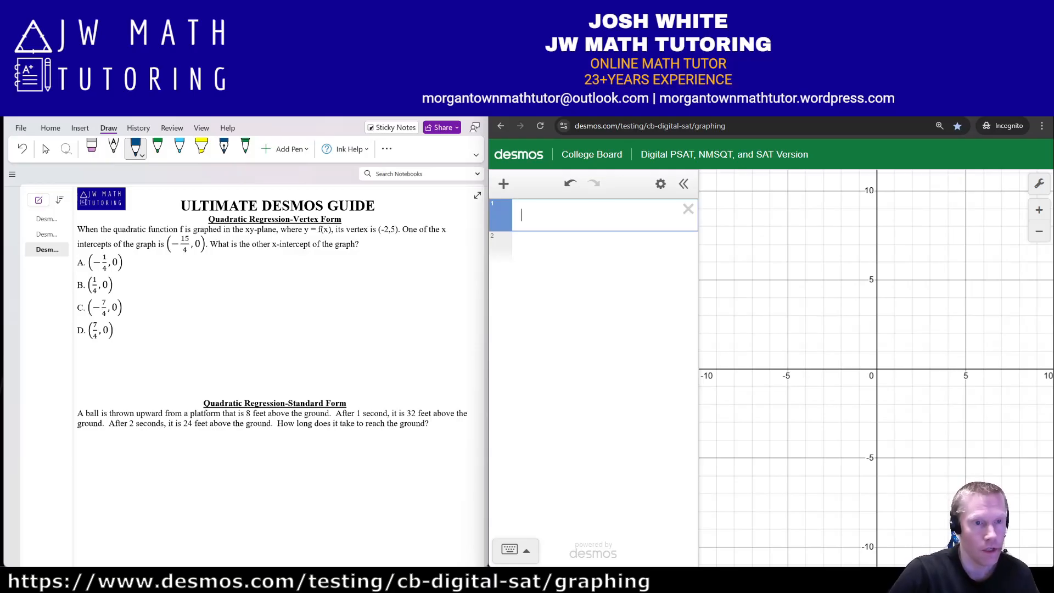
left_click(504, 183)
left_click(522, 242)
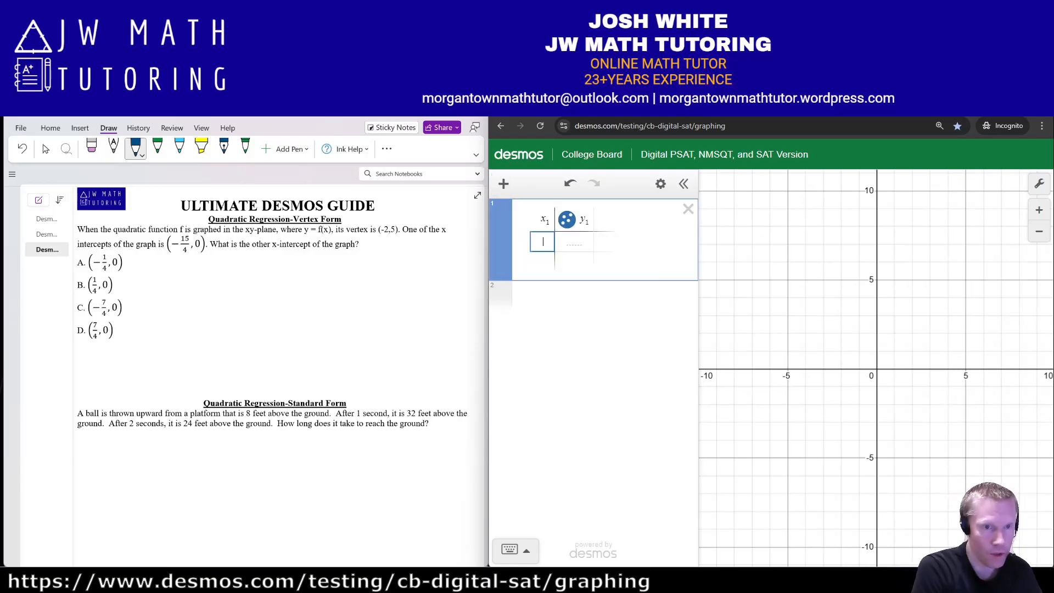
Step: Enter the known x-intercept (-15/4, 0) as the first row of the new table
type("-15/4")
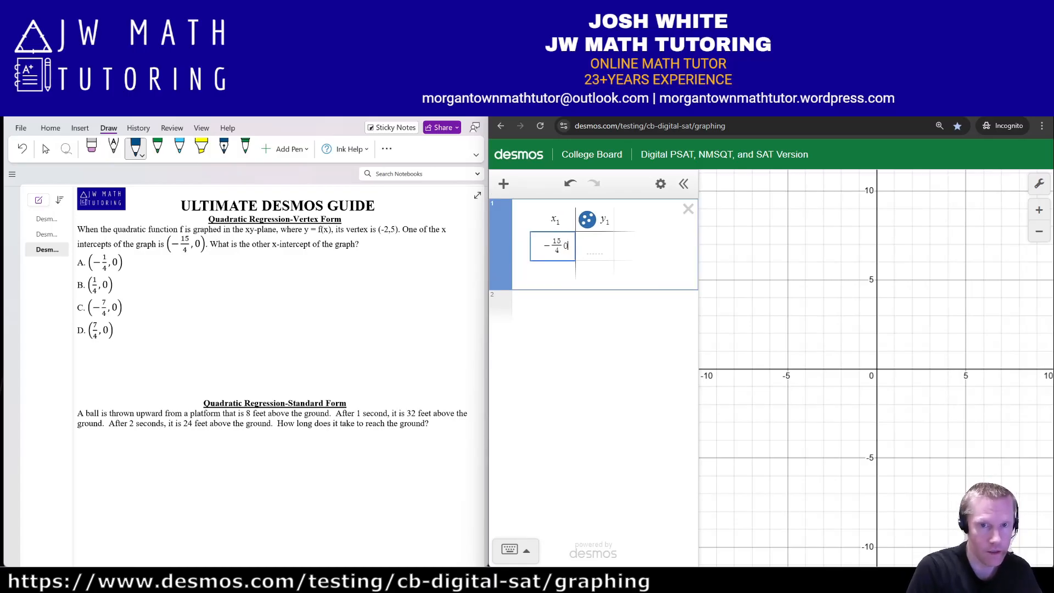
key("Tab")
type("0")
key("Return")
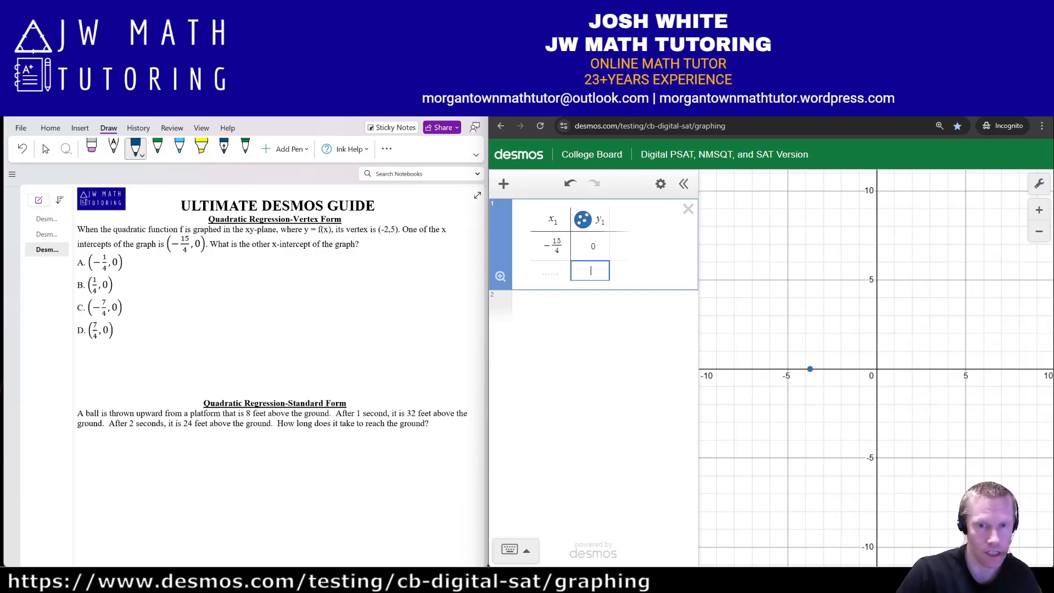
Step: Start a regression below the table with the expression y1 ~ a(x1)
key("Return")
type("y1")
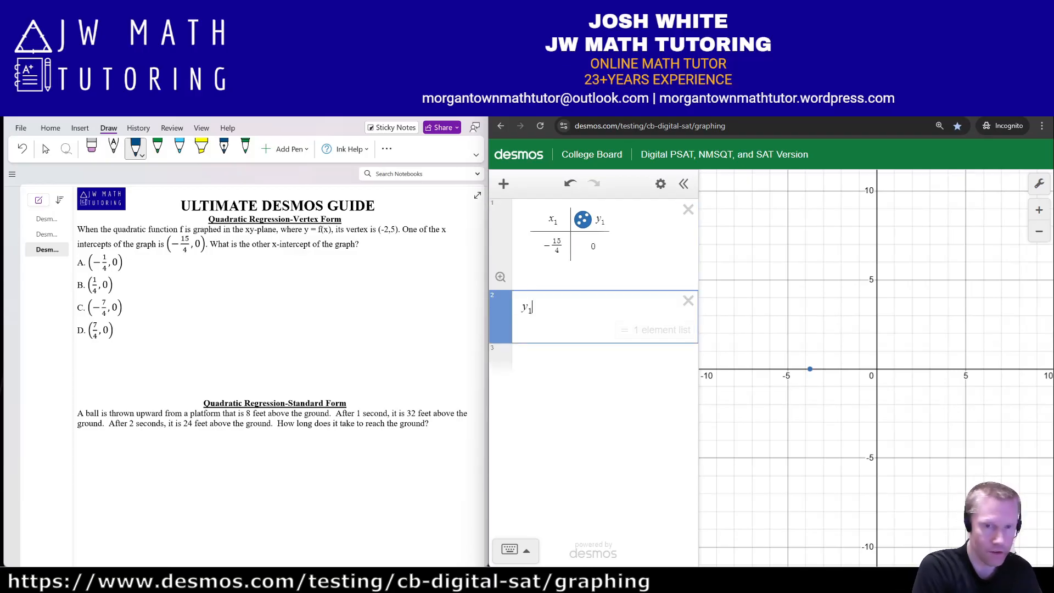
type("~a(")
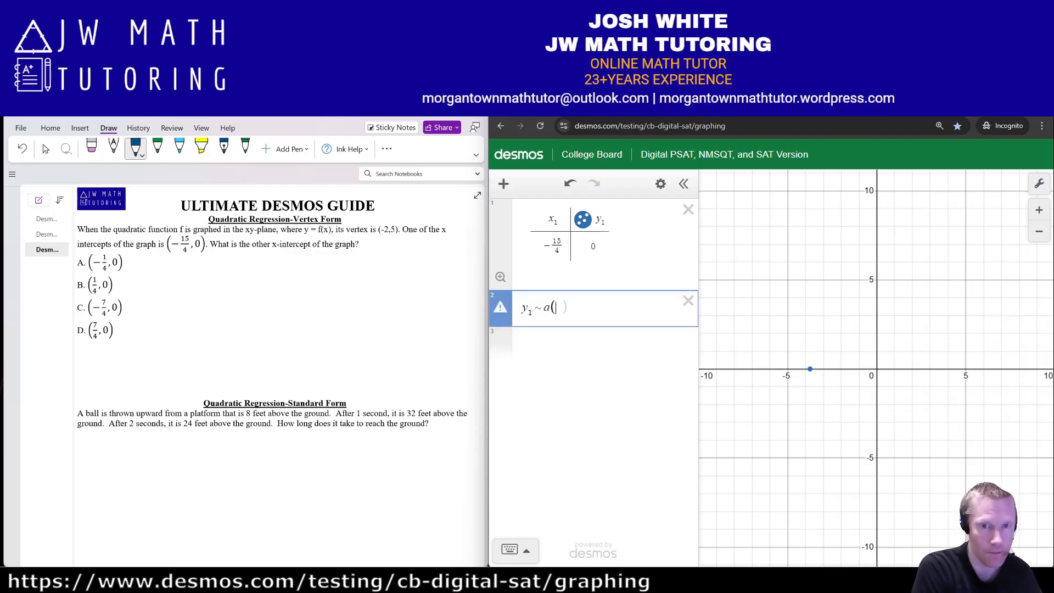
type("x1")
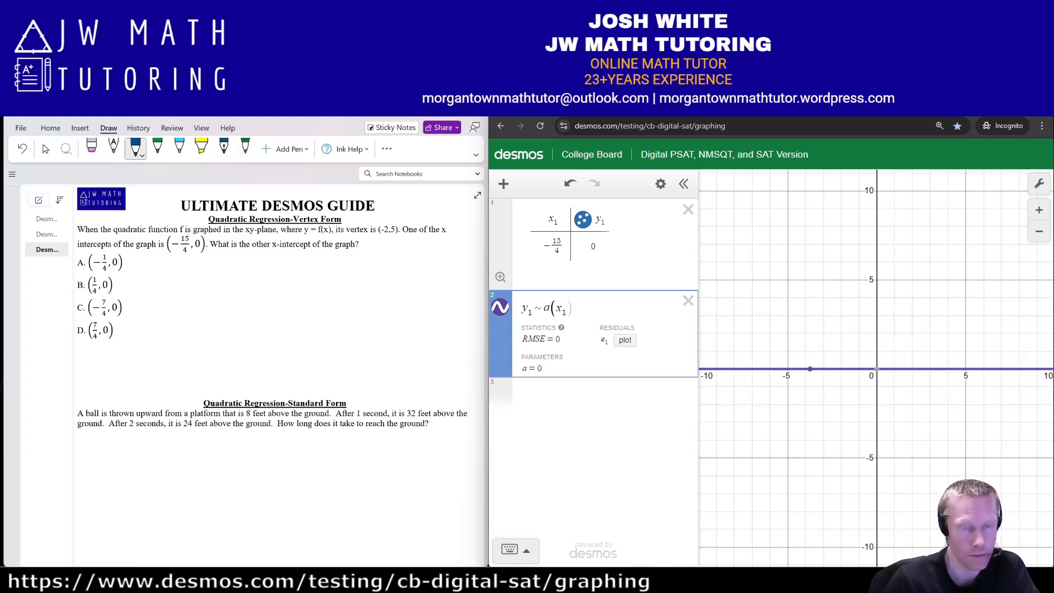
Step: In OneNote, handwrite "h = -2" and "k = 5" below the vertex (-2, 5), with arrows pointing to its coordinates
mouse_move(384, 254)
left_mouse_down()
mouse_move(392, 236)
mouse_move(371, 274)
mouse_move(387, 267)
left_mouse_up()
left_click_drag(379, 272, 399, 265)
mouse_move(401, 265)
left_mouse_down()
mouse_move(400, 237)
mouse_move(411, 237)
mouse_move(414, 264)
left_mouse_up()
left_click_drag(423, 255, 441, 256)
left_click_drag(431, 260, 443, 259)
left_click_drag(459, 250, 452, 262)
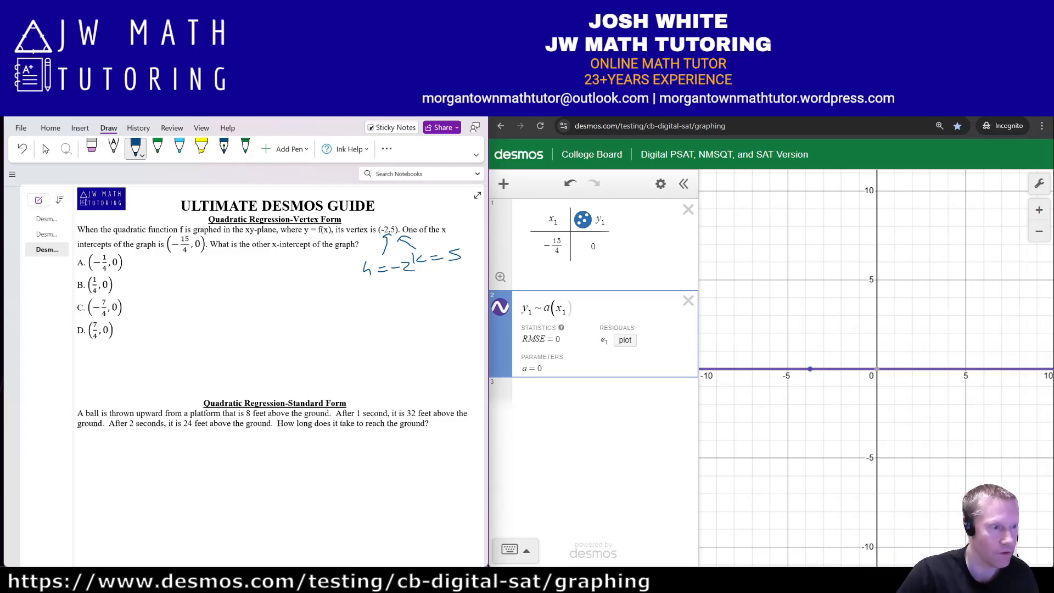
Step: Complete the Desmos regression as y1 ~ a(x1 + 2)^2 + 5
left_click(567, 310)
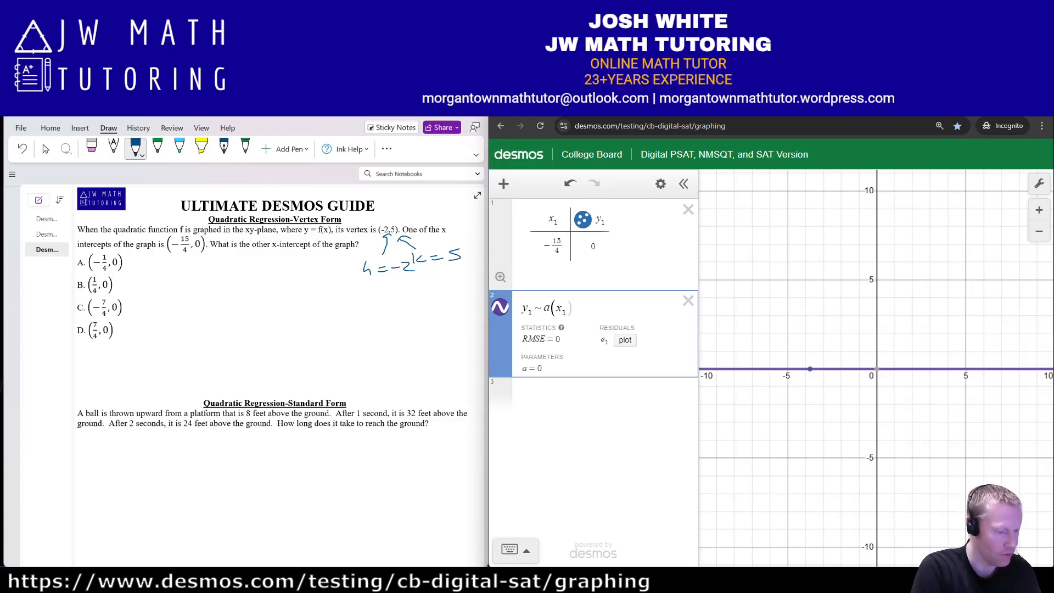
type("+2)^2")
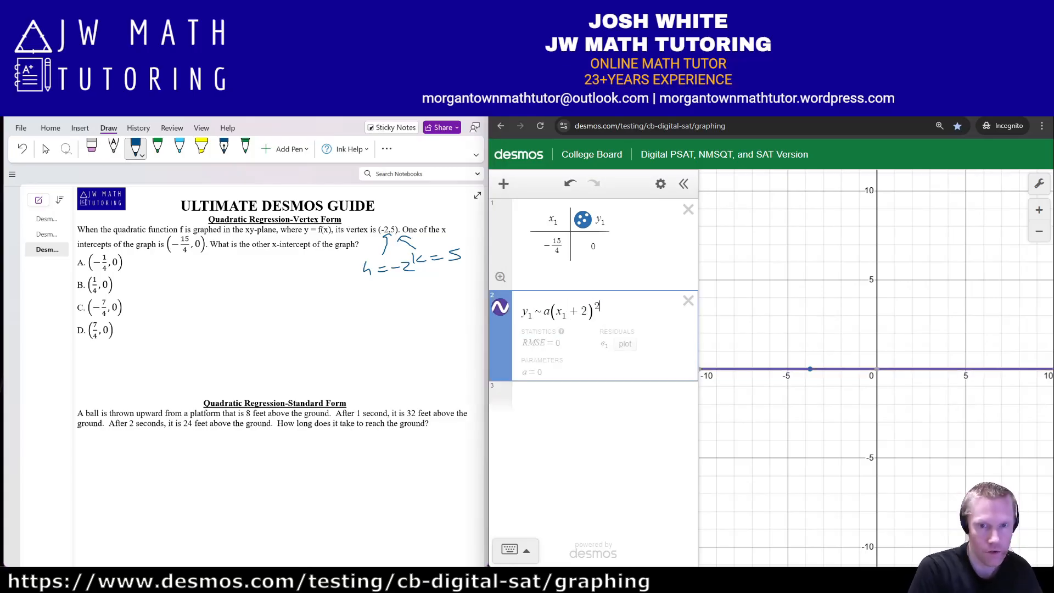
type("+5")
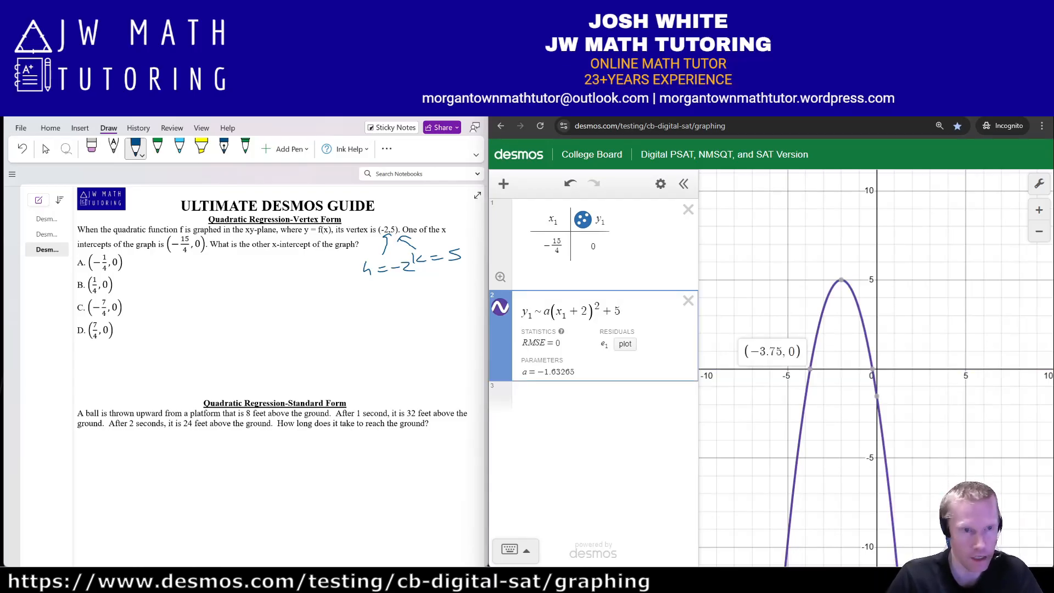
Step: Label both x-intercepts of the parabola on the graph and circle answer choice A in OneNote
left_click(811, 369)
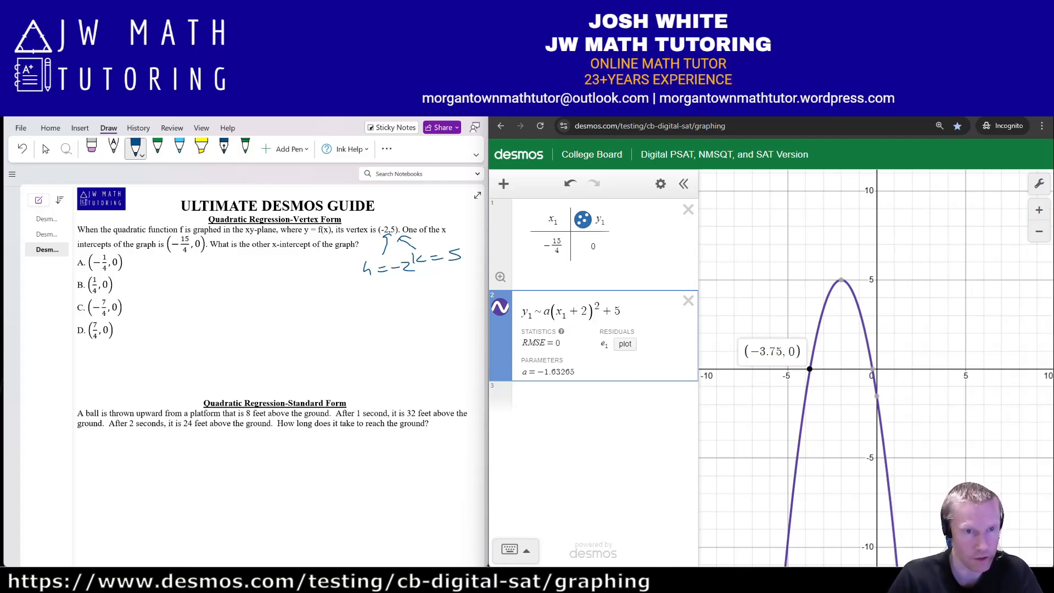
left_click(872, 369)
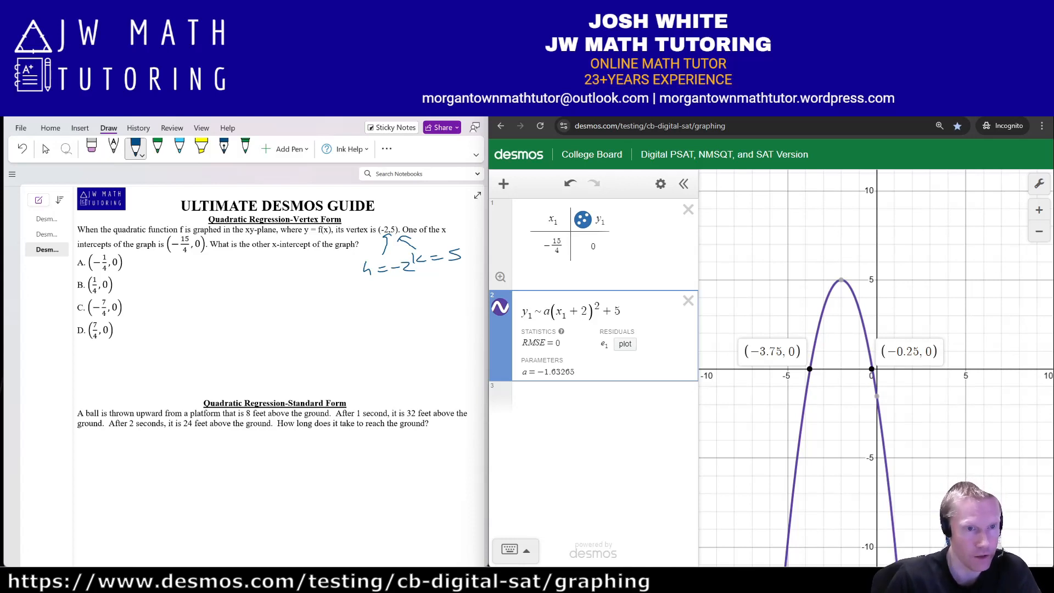
mouse_move(132, 253)
left_mouse_down()
mouse_move(78, 253)
mouse_move(137, 272)
mouse_move(96, 249)
left_mouse_up()
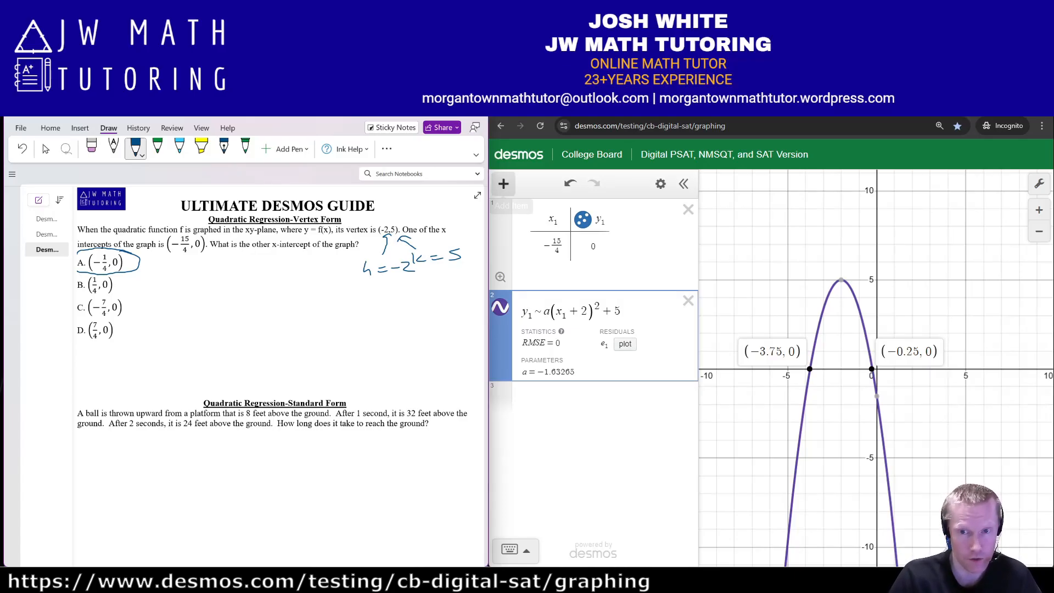
Step: Delete the vertex-form regression expression from Desmos, keeping the data table
left_click(504, 184)
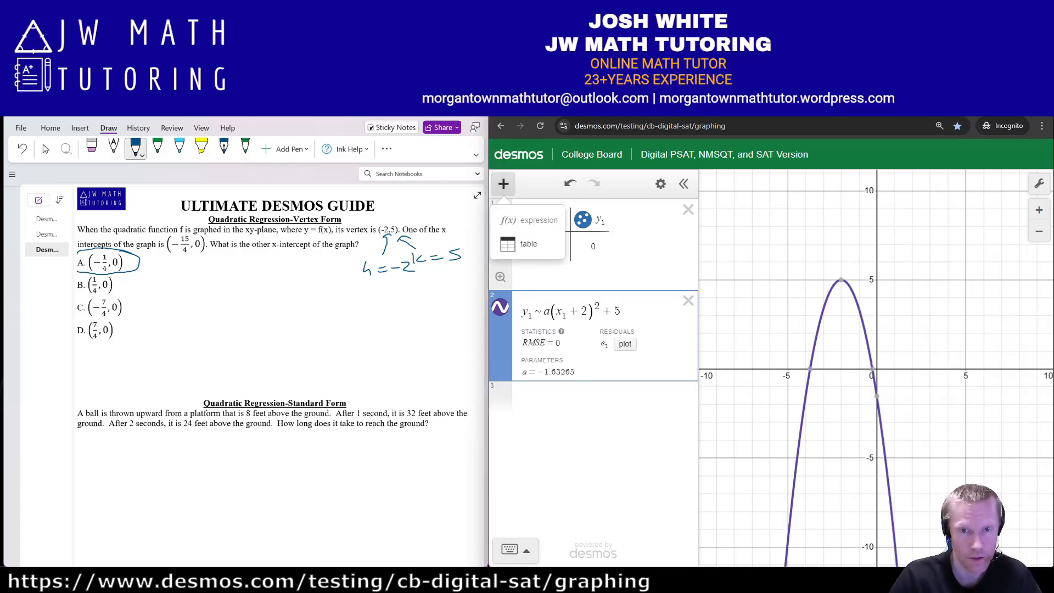
left_click(504, 184)
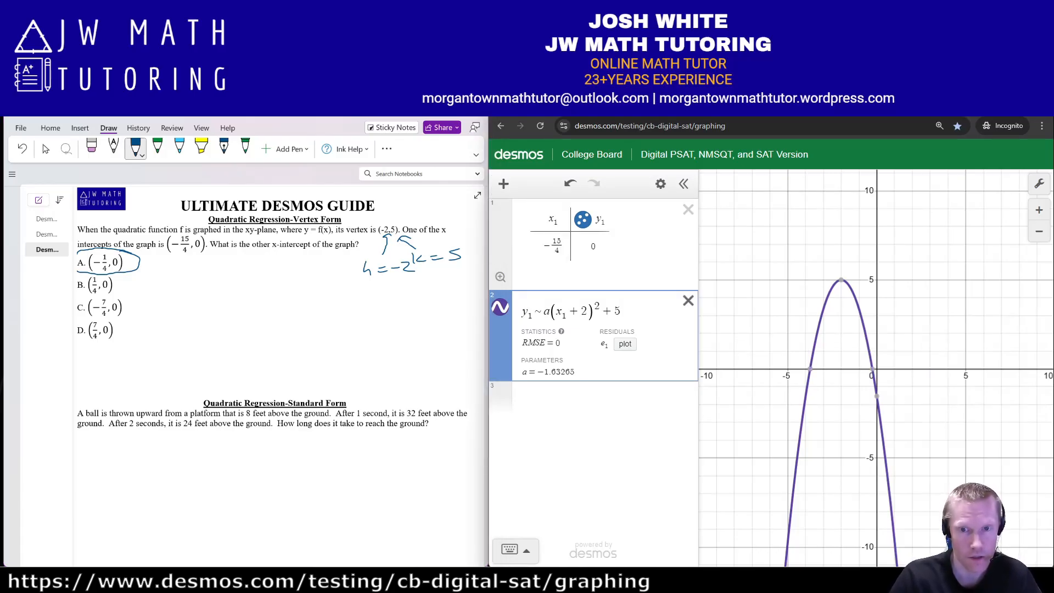
left_click(689, 301)
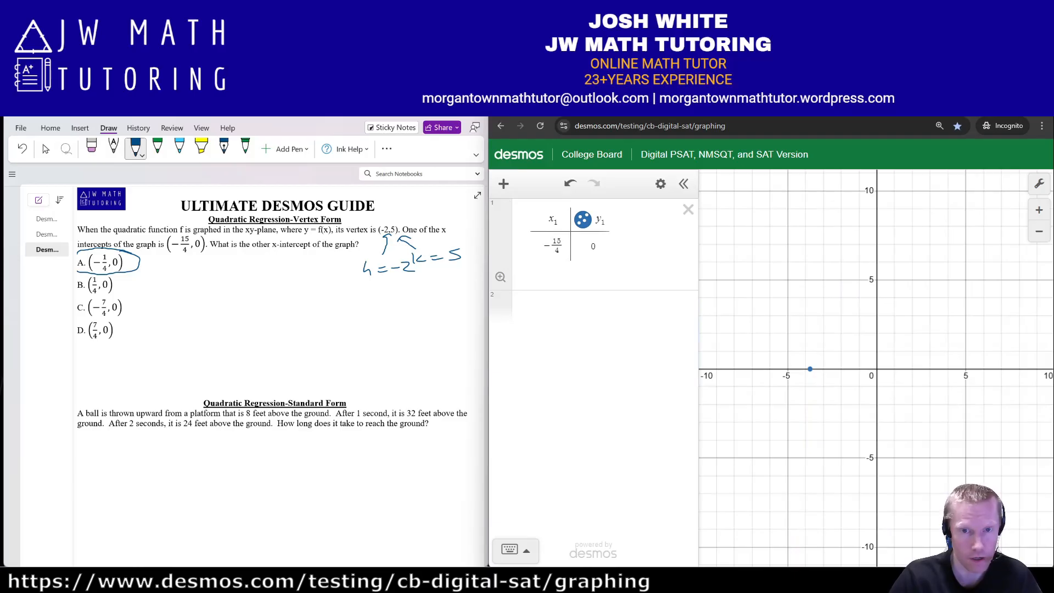
Step: Add the vertex (-2, 5) as the second row of the table
left_click(593, 246)
left_click(551, 271)
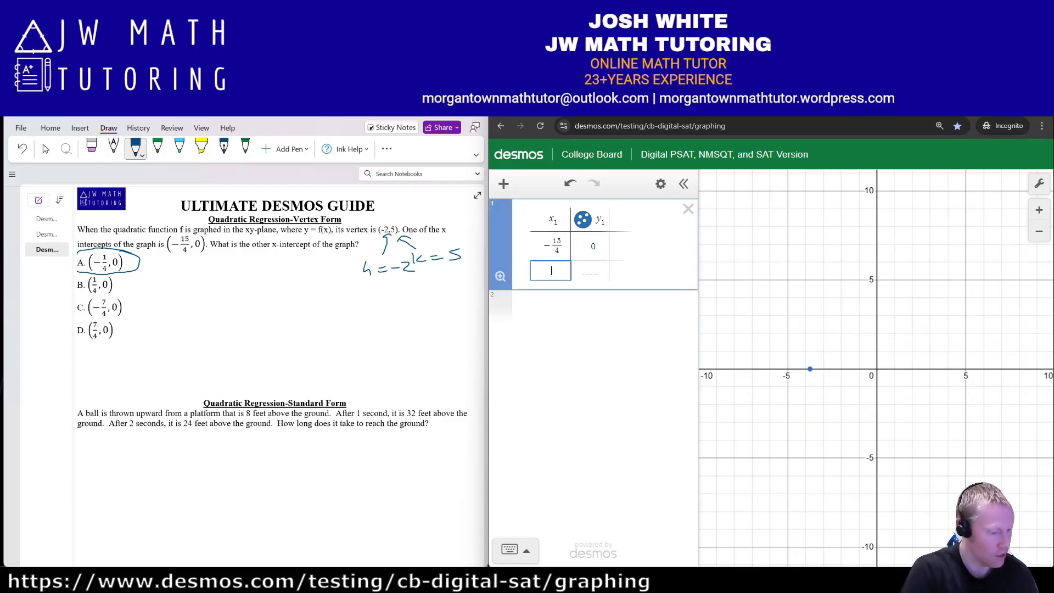
type("-2")
key("Tab")
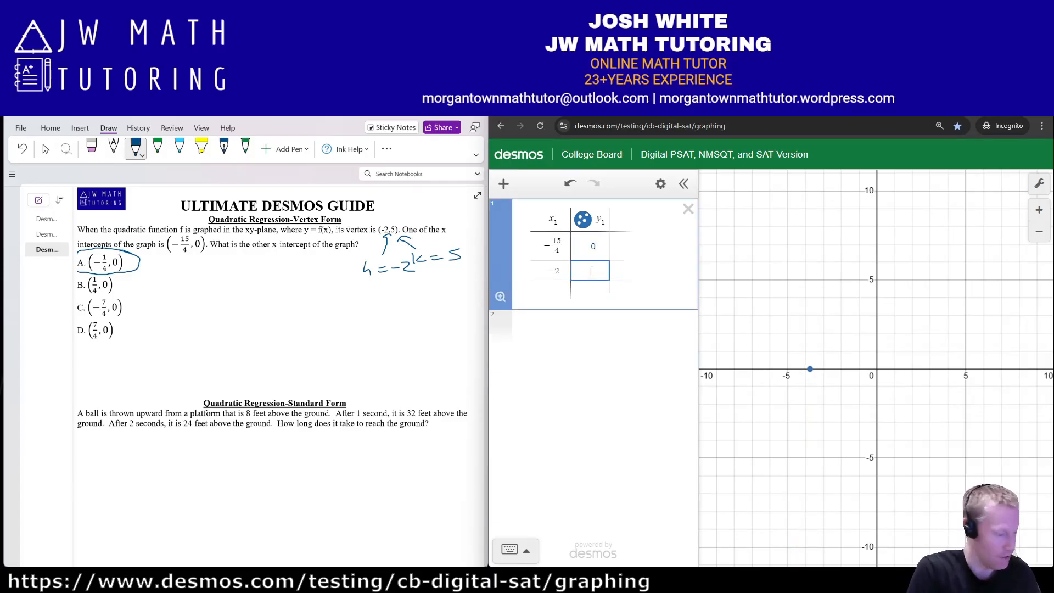
type("5")
Step: Enter the regression y1 ~ a(x1 - h)^2 + k below the table
left_click(593, 328)
type("y")
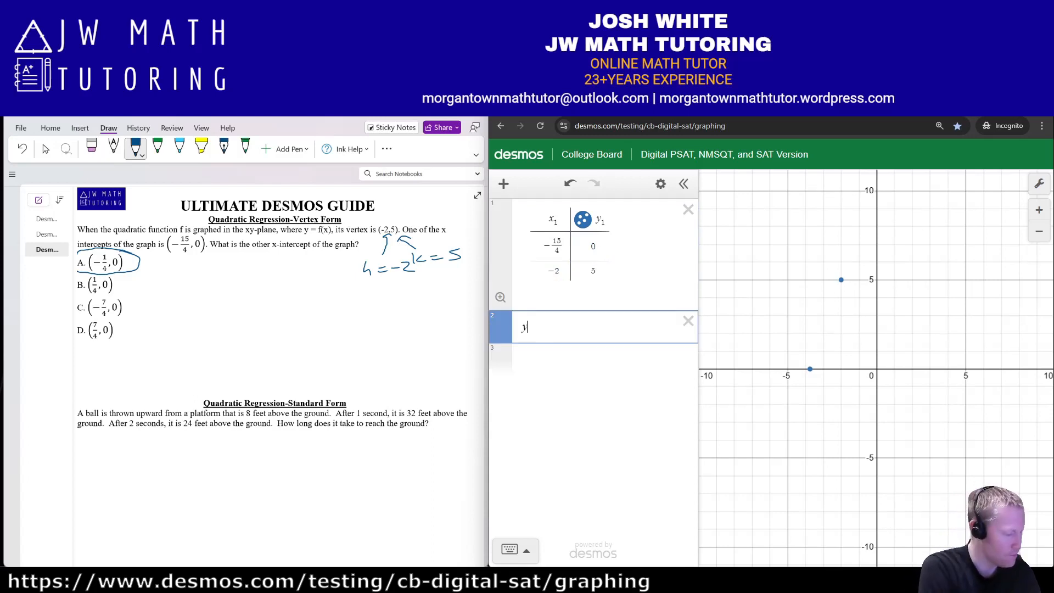
type("1~a(x")
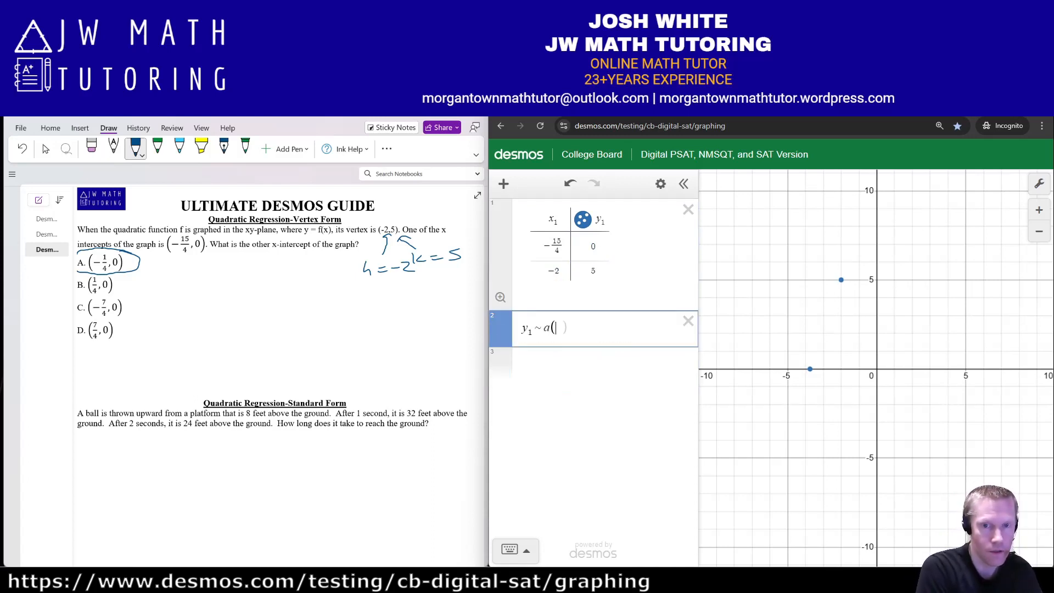
type("1-h)^2")
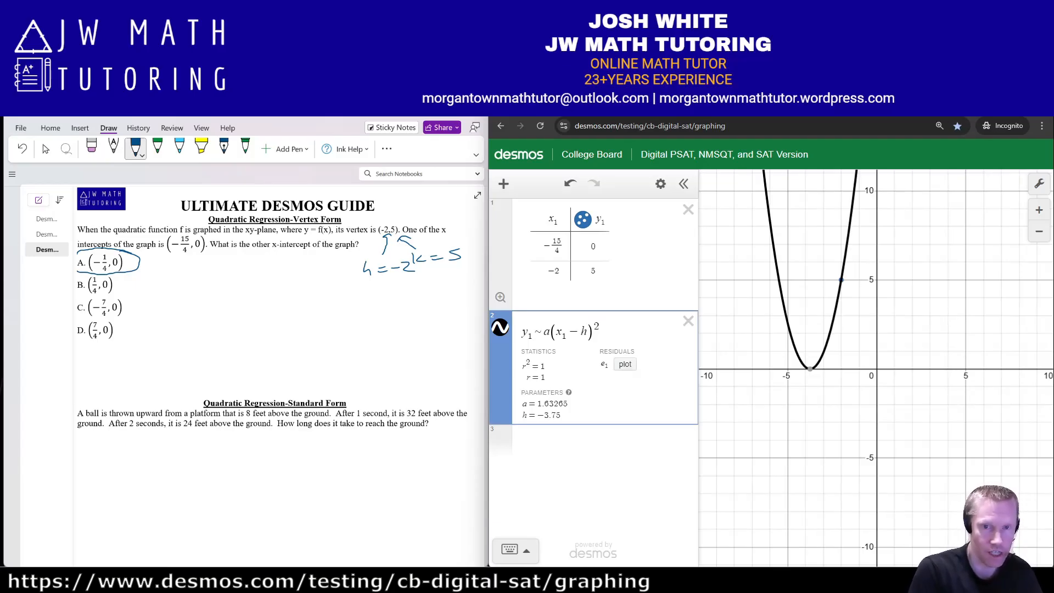
type("+k")
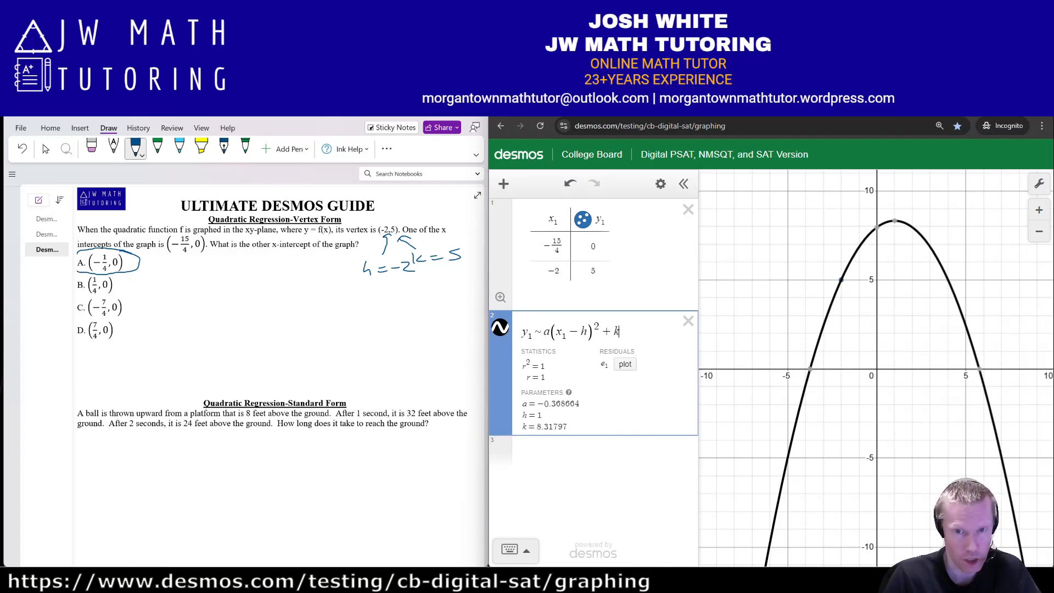
Step: Examine the x-intercept and maximum of the fitted parabola and compare them with the vertex row in the table
left_click(811, 369)
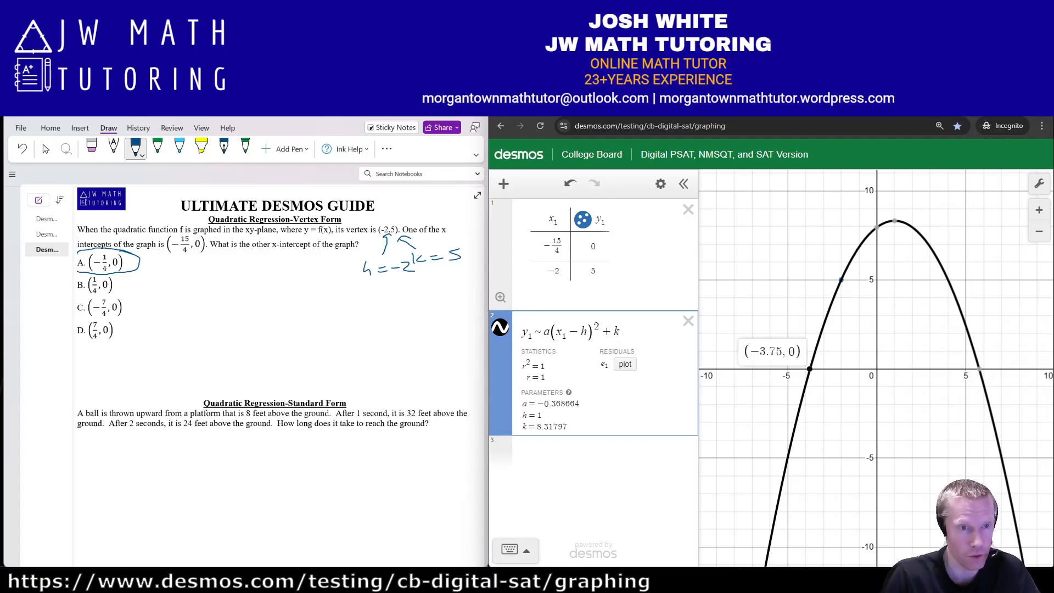
mouse_move(877, 227)
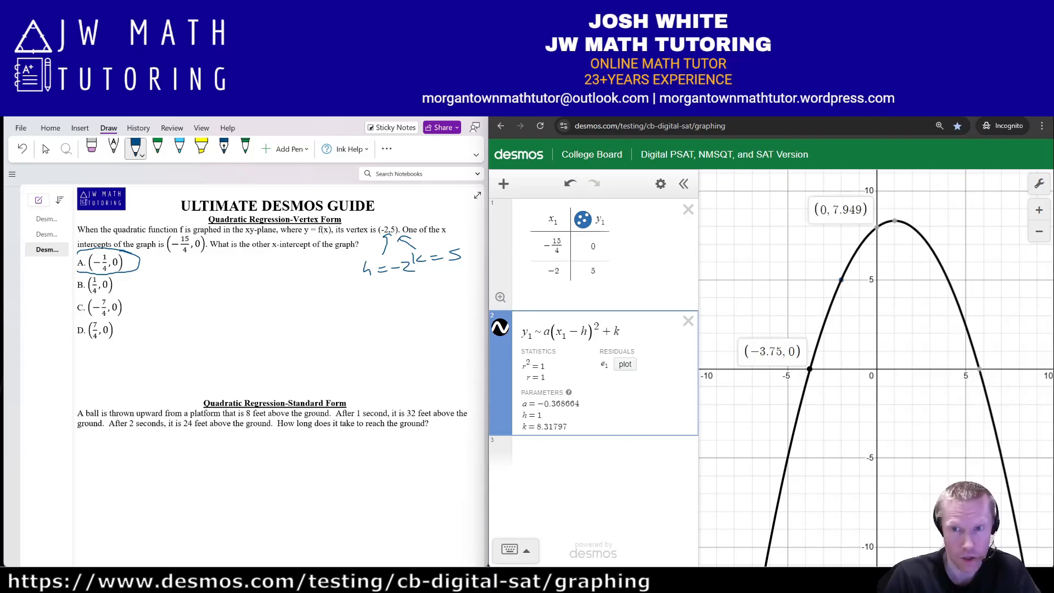
left_click(841, 280)
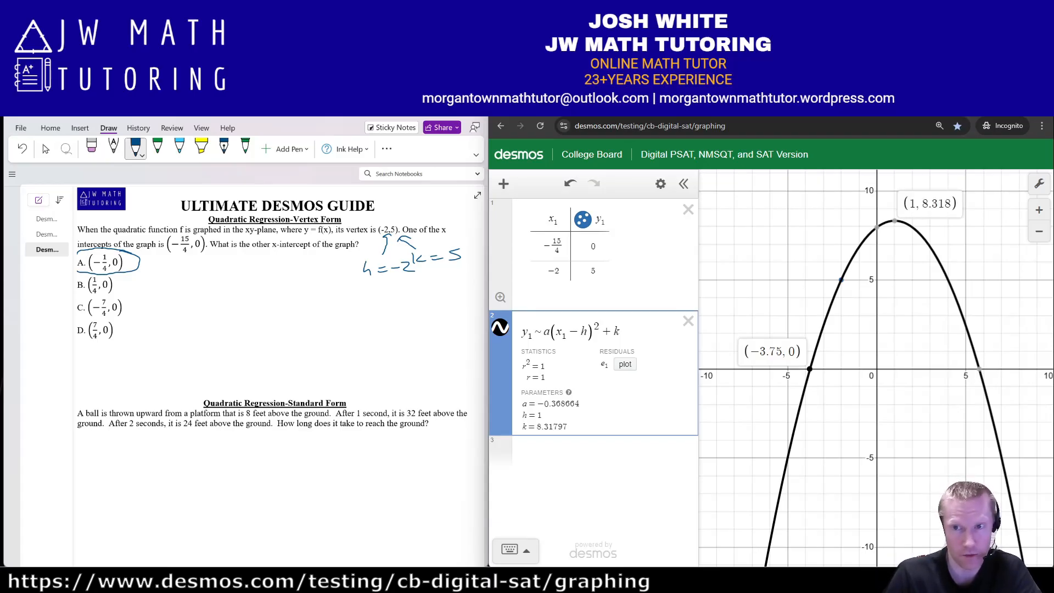
left_click(895, 221)
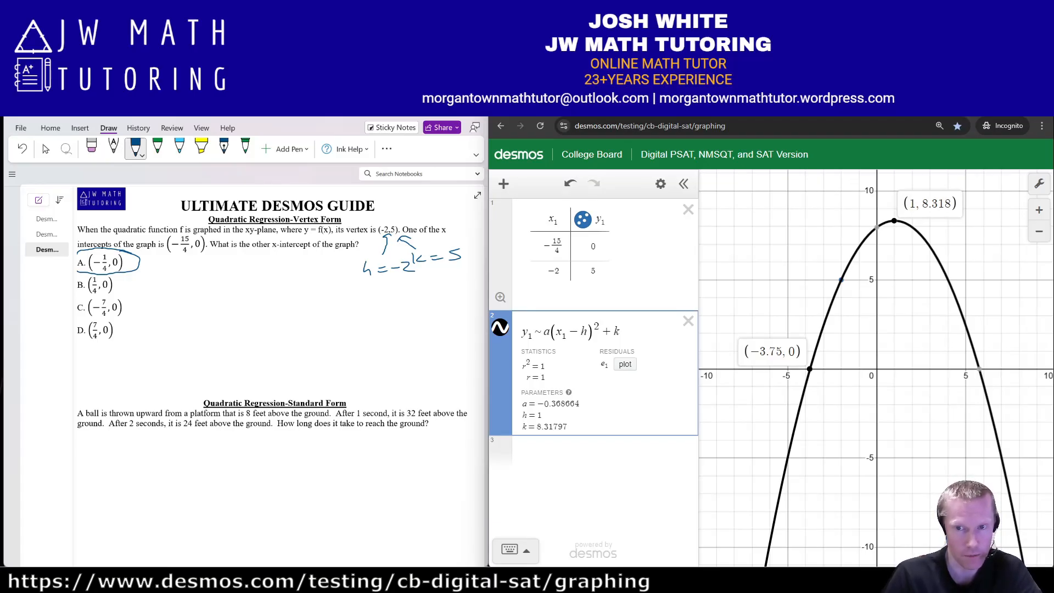
double_click(553, 271)
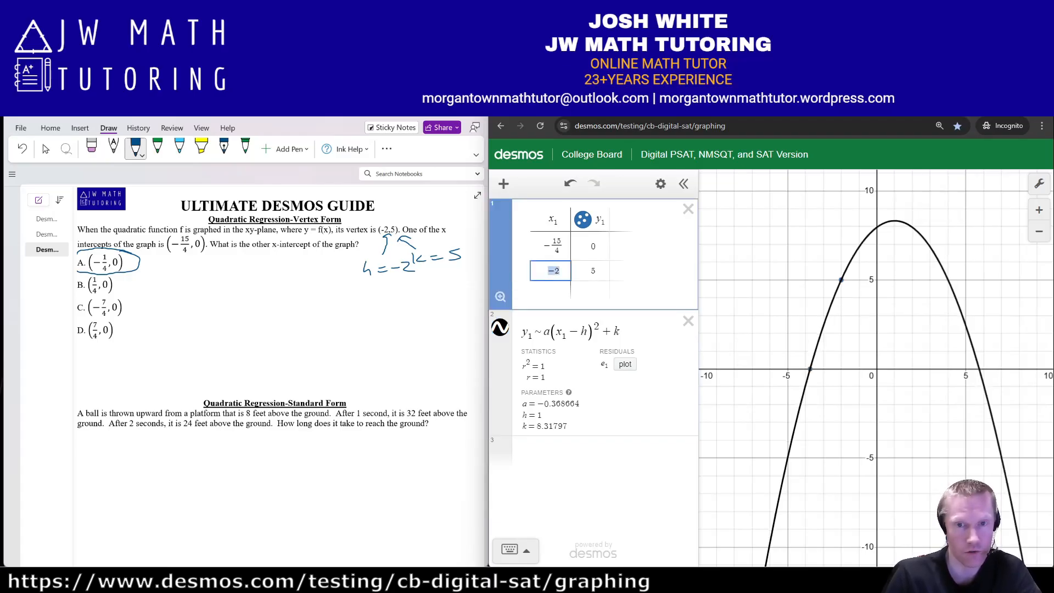
left_click(596, 271)
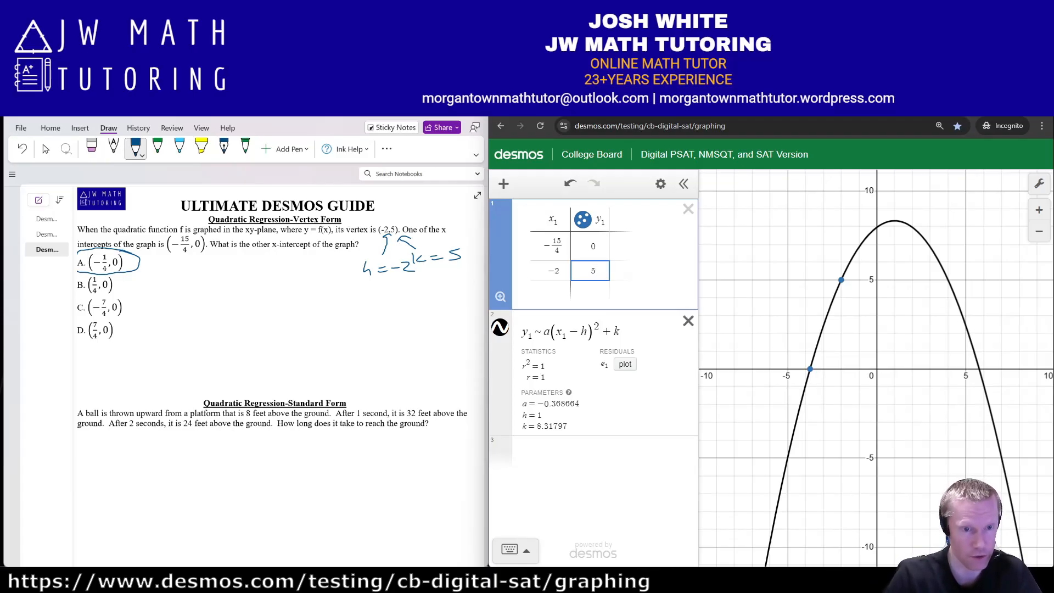
Step: Delete the regression expression and the data table from Desmos, and return to the standard form question in OneNote
left_click(688, 321)
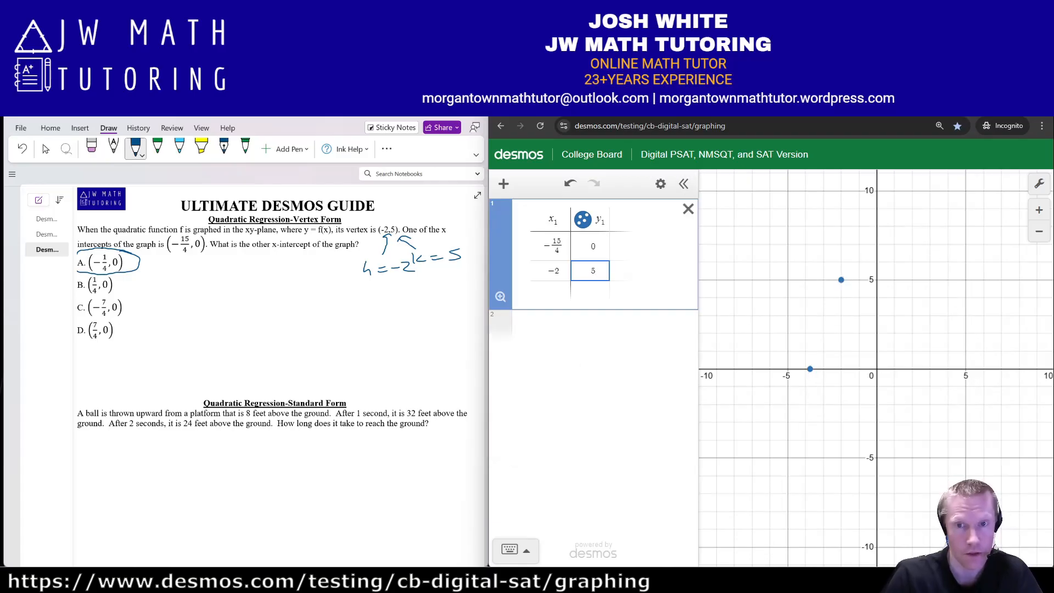
left_click(689, 210)
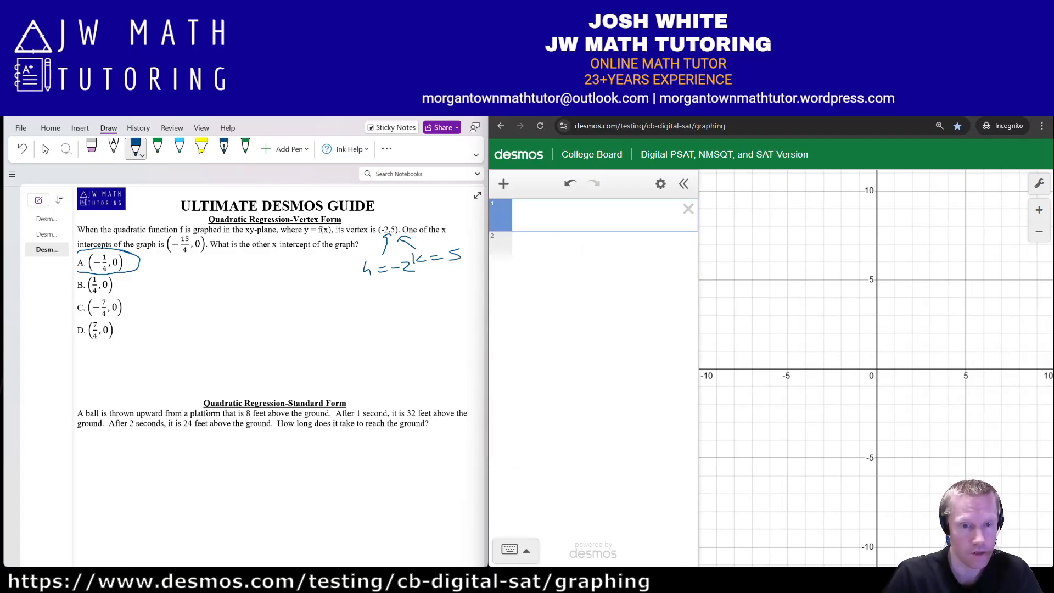
left_click(248, 450)
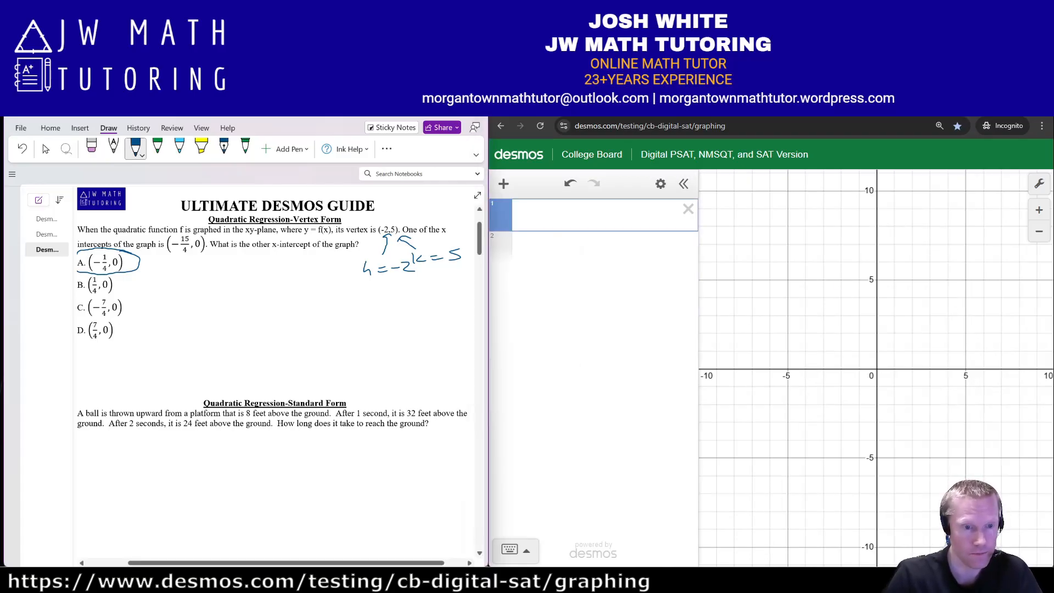
scroll(275, 376, "left", 1)
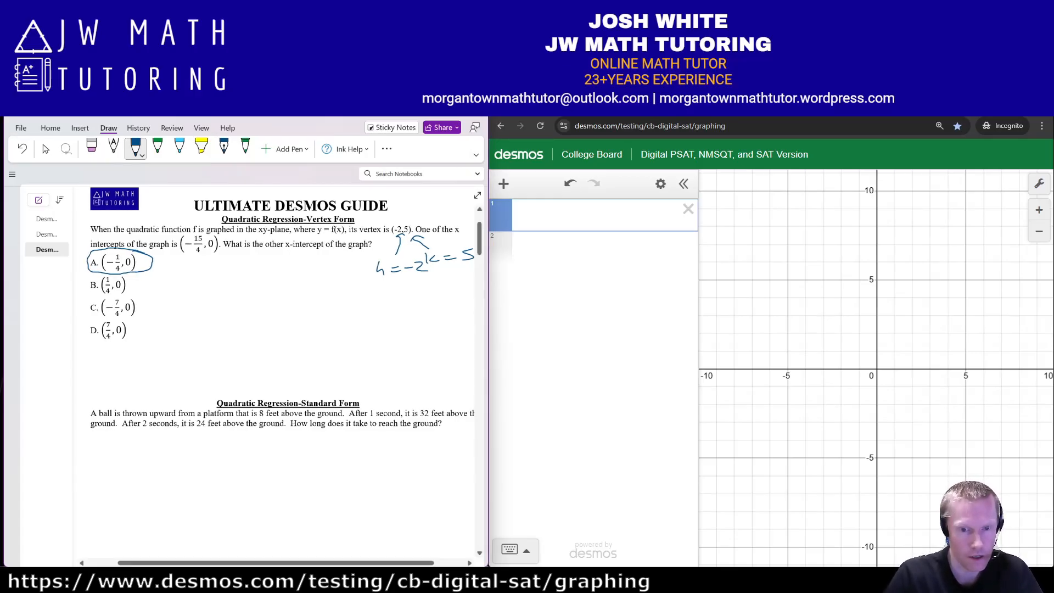
scroll(274, 376, "right", 1)
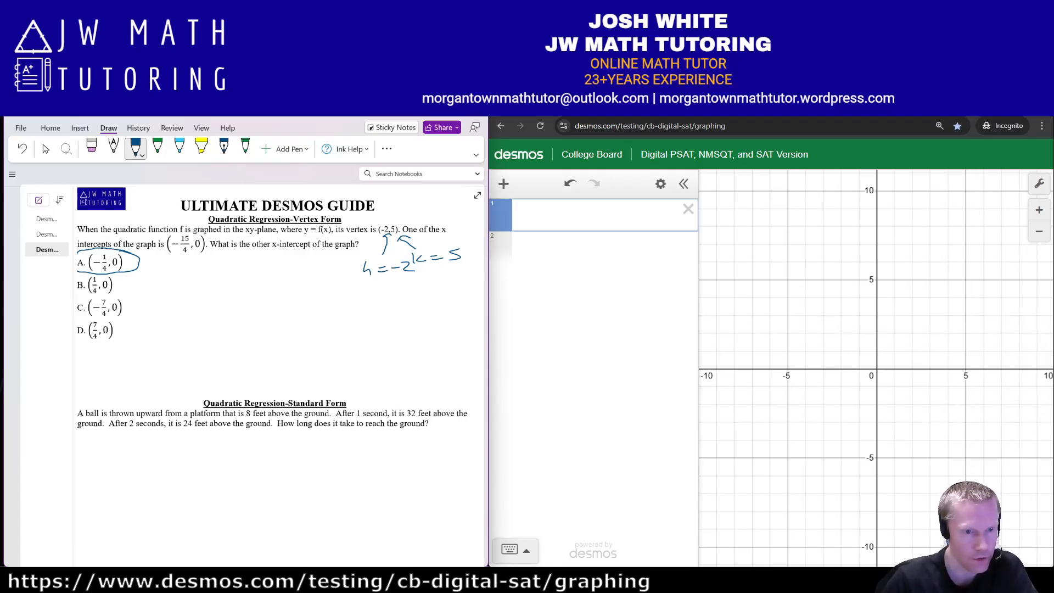
Step: Handwrite the points (0, 8), (1, 32) and (2, 24) below the thrown ball question
left_click_drag(151, 445, 165, 467)
left_click_drag(184, 446, 187, 465)
left_click_drag(138, 438, 134, 465)
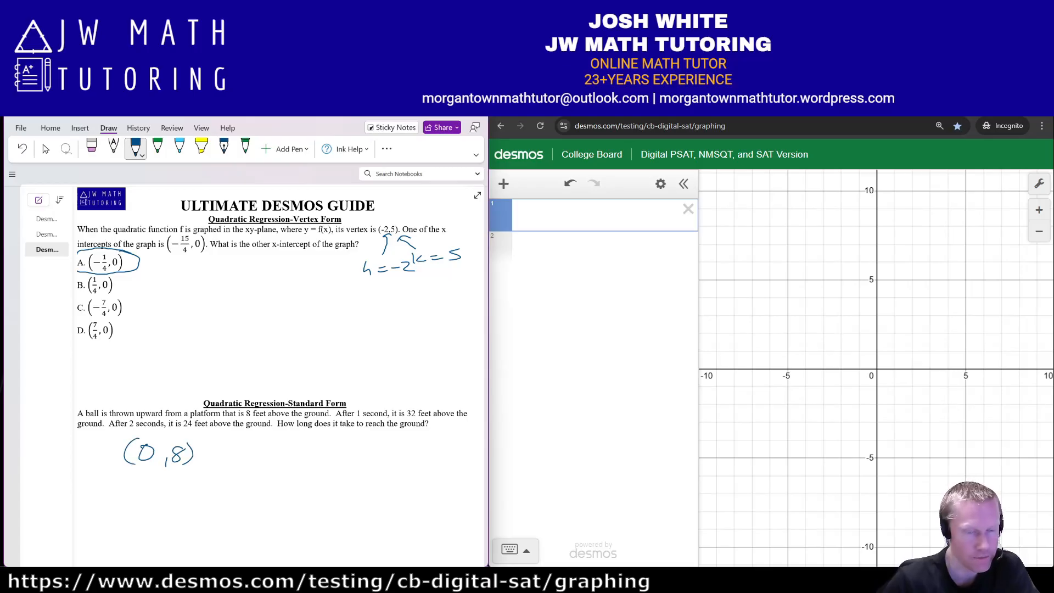
mouse_move(249, 443)
left_mouse_down()
mouse_move(242, 467)
mouse_move(268, 466)
left_mouse_up()
mouse_move(282, 449)
left_mouse_down()
mouse_move(284, 463)
mouse_move(303, 459)
left_mouse_up()
mouse_move(310, 442)
left_mouse_down()
mouse_move(311, 463)
mouse_move(370, 465)
left_mouse_up()
left_click_drag(386, 460, 407, 464)
left_click_drag(417, 450, 438, 468)
left_click_drag(367, 464, 378, 465)
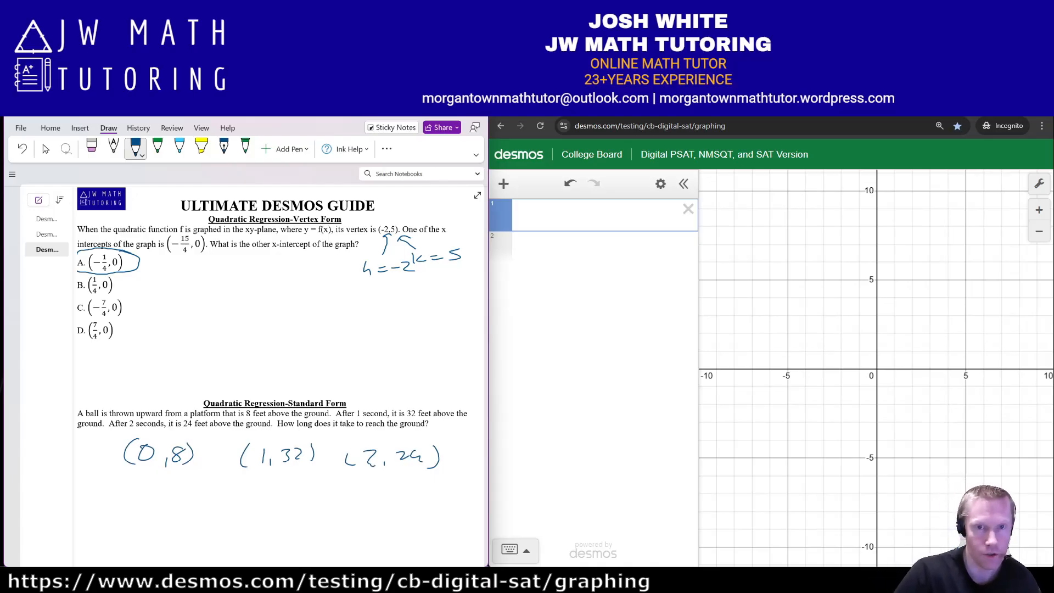
Step: Insert a new table in Desmos and enter (0, 8) as its first row
left_click(504, 183)
left_click(530, 222)
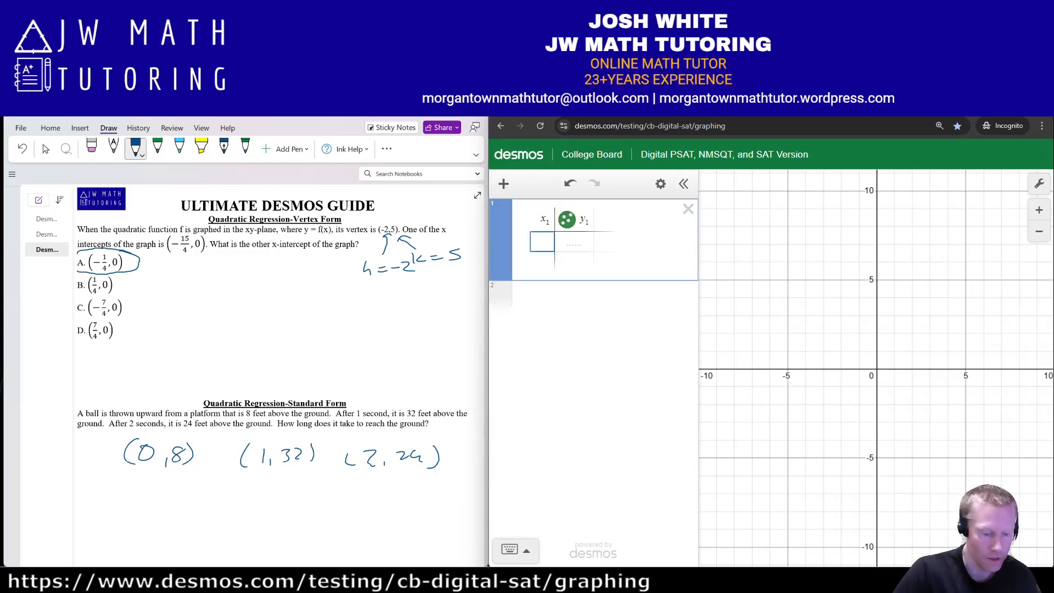
type("0")
key("Tab")
type("8")
key("Tab")
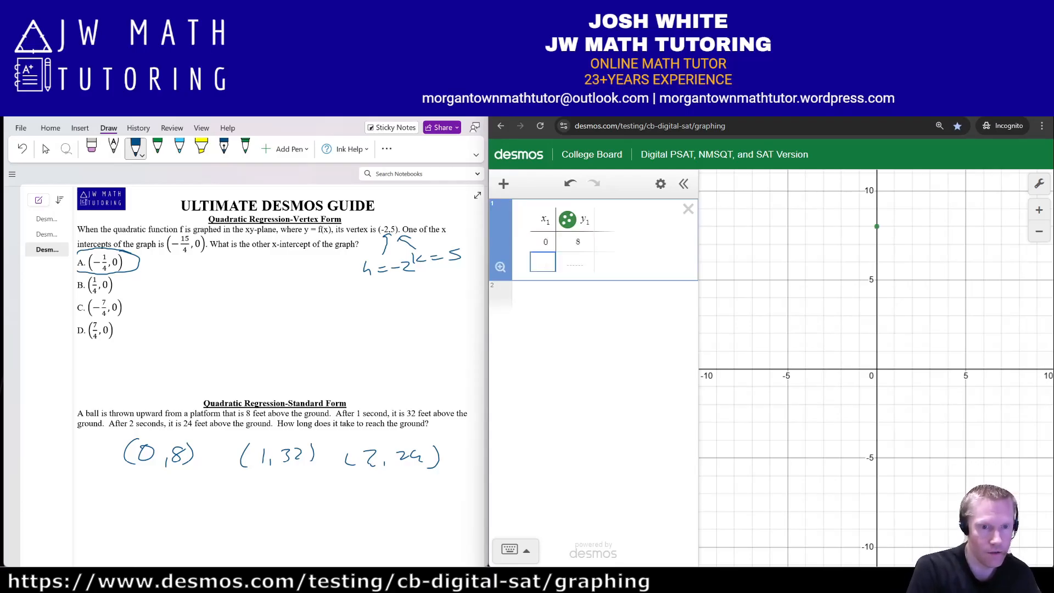
Step: Enter the points (1, 32) and (2, 24) as the second and third rows of the table
type("1")
key("Tab")
type("32")
key("Tab")
type("2")
key("Tab")
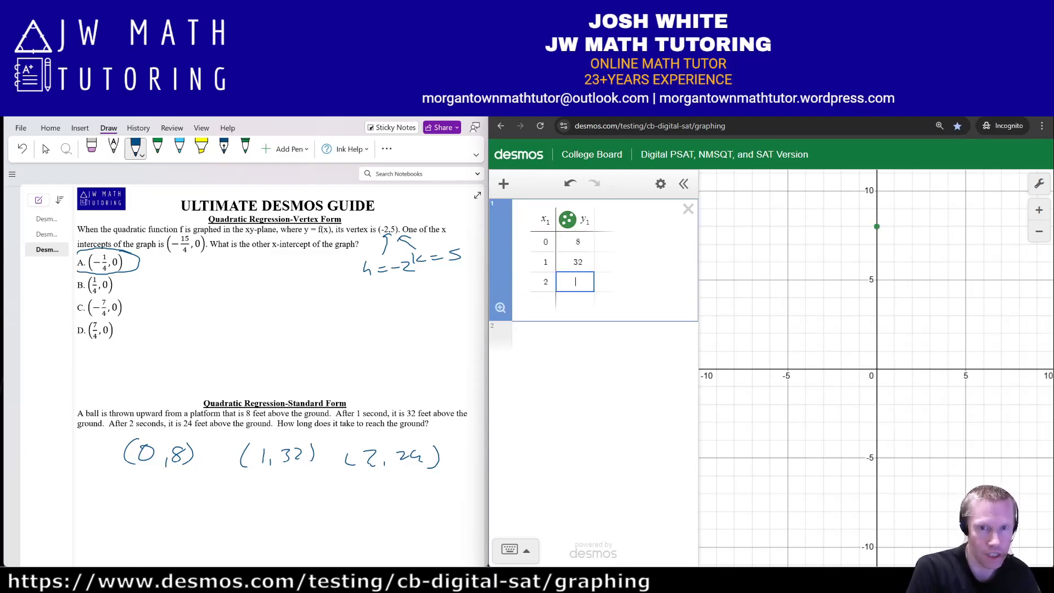
type("24")
Step: Add the standard form quadratic regression y1 ~ ax1^2 + bx1 + c below the table
left_click(577, 338)
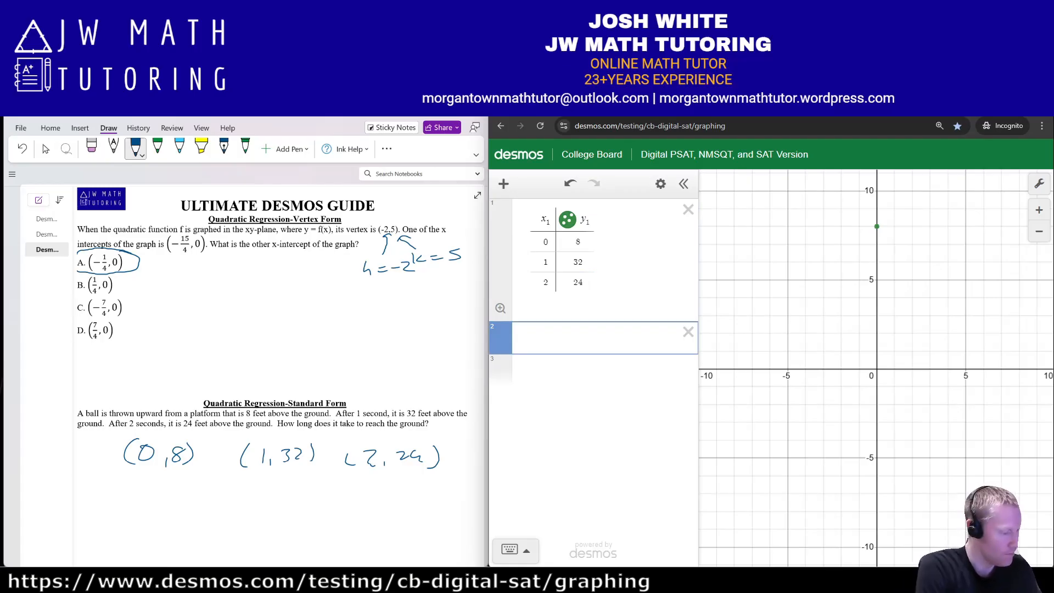
type("y1~ax")
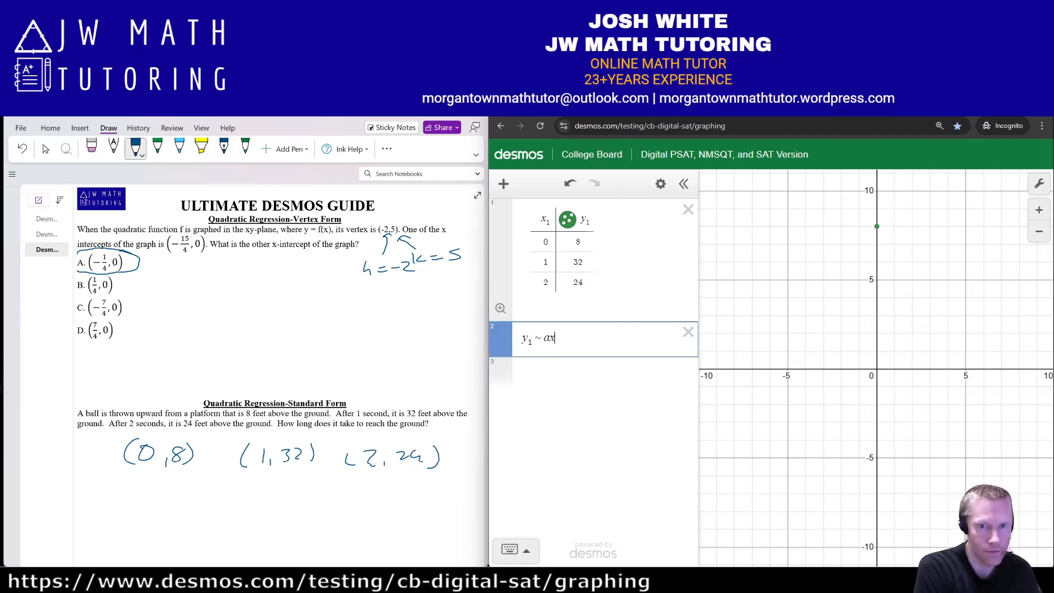
type("1^2+b")
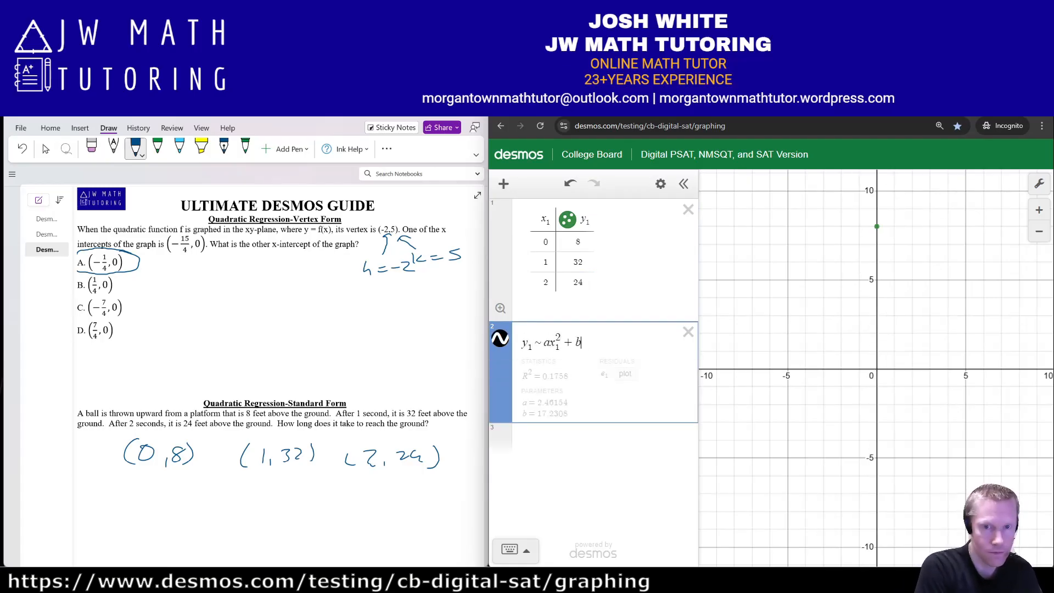
type("x1+c")
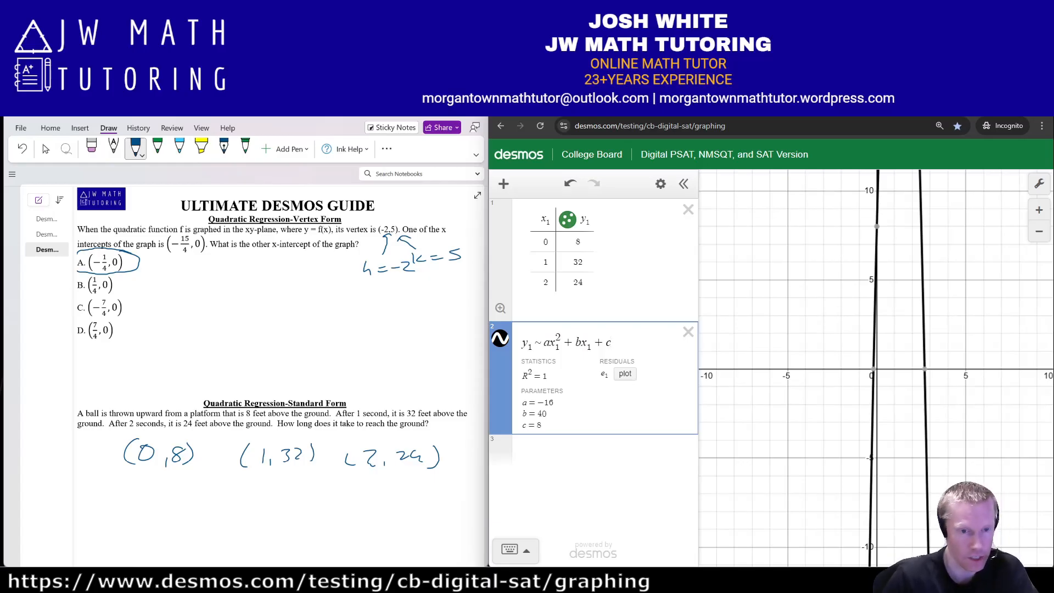
Step: Handwrite t = x = 0 below the three points in the thrown ball question
mouse_move(179, 491)
left_mouse_down()
mouse_move(184, 514)
mouse_move(190, 499)
left_mouse_up()
left_click_drag(187, 500, 204, 499)
mouse_move(189, 510)
left_mouse_down()
mouse_move(231, 515)
mouse_move(213, 516)
left_mouse_up()
left_click_drag(238, 502, 257, 500)
left_click_drag(239, 510, 280, 499)
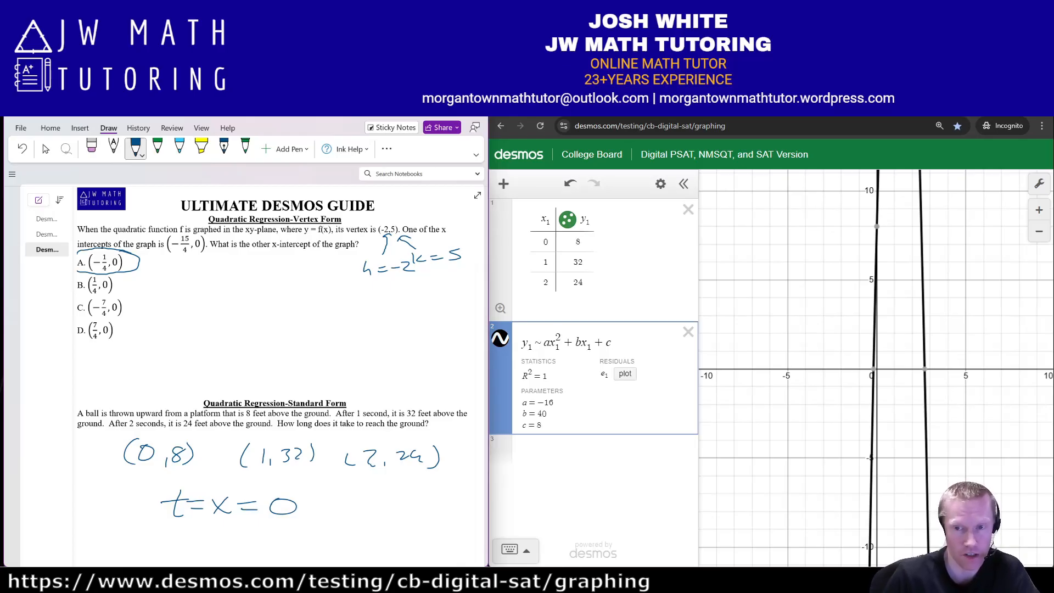
Step: Read the fitted parabola's positive x-intercept and handwrite 2.686 with a box around it as the thrown ball answer
left_click(925, 369)
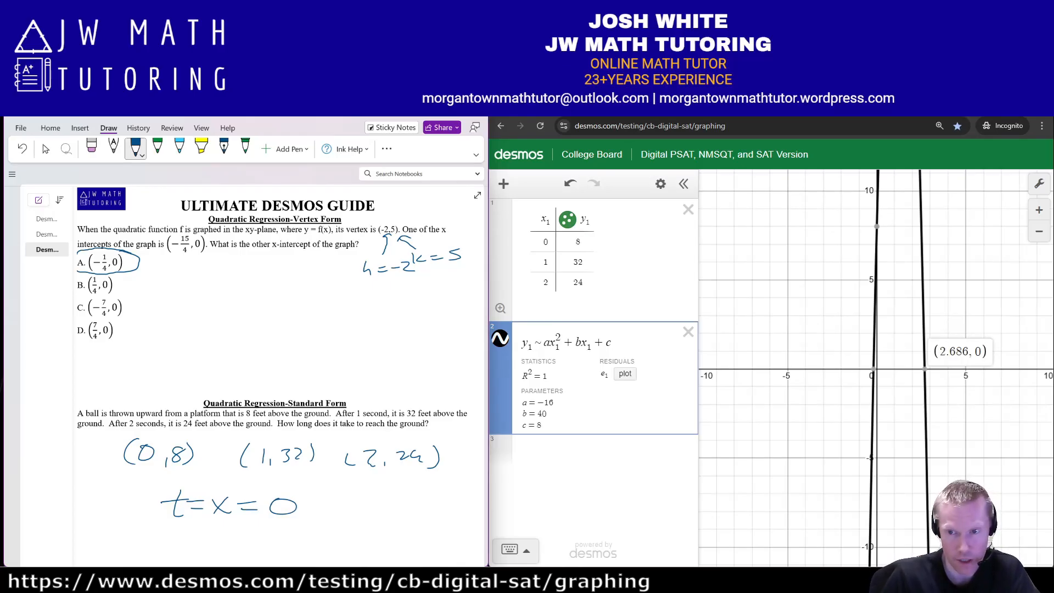
mouse_move(349, 498)
left_mouse_down()
mouse_move(359, 513)
mouse_move(394, 497)
mouse_move(402, 504)
left_mouse_up()
left_click(364, 511)
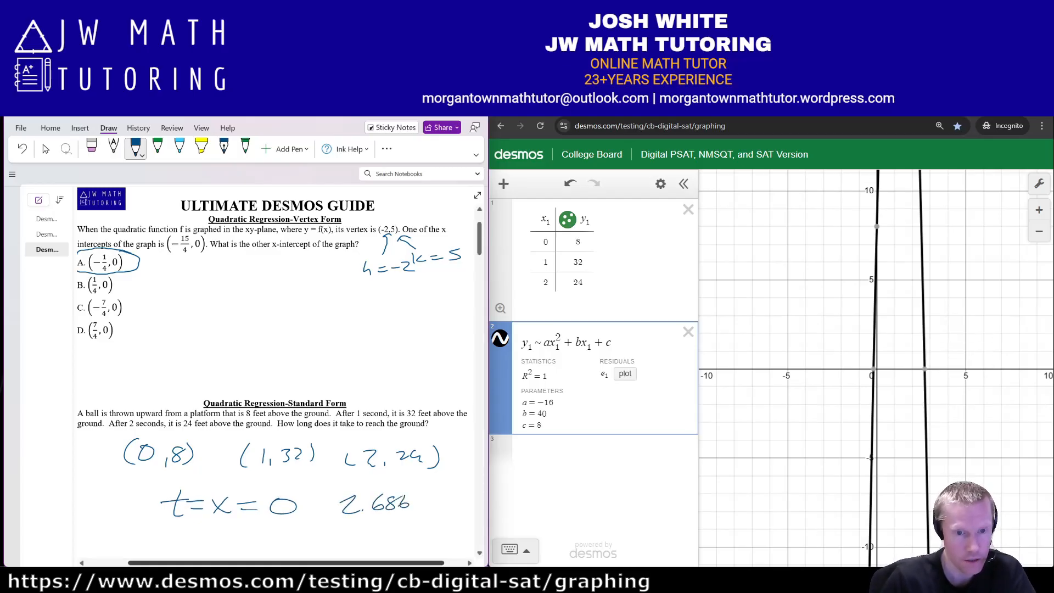
mouse_move(329, 518)
left_mouse_down()
mouse_move(395, 485)
mouse_move(456, 519)
left_mouse_up()
left_click_drag(317, 523, 457, 519)
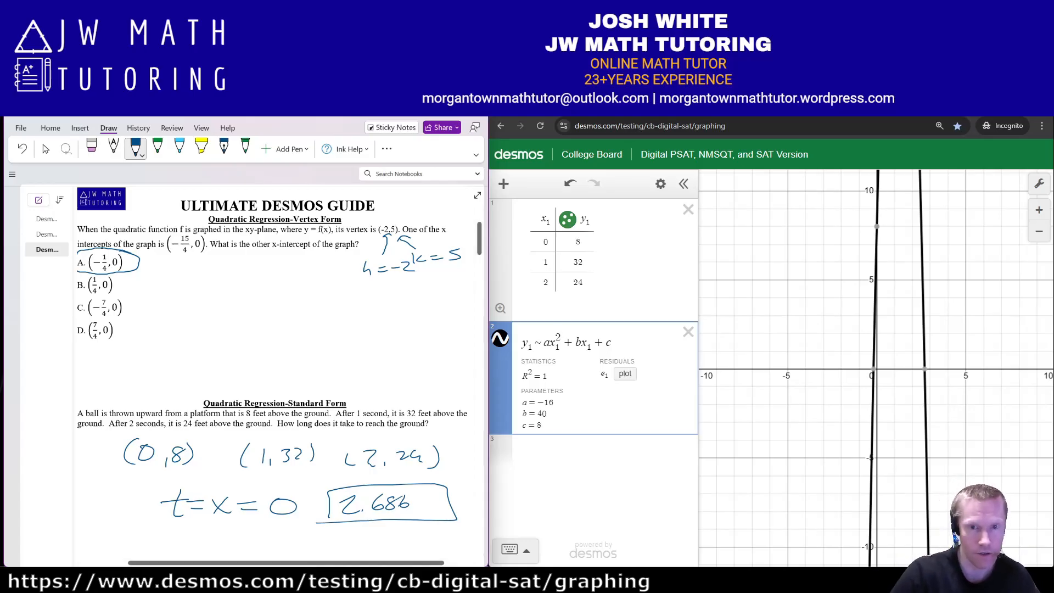
Step: Graph y = 10, inspect where it crosses the falling side of the parabola, and delete the line
left_click(577, 452)
type("y=10")
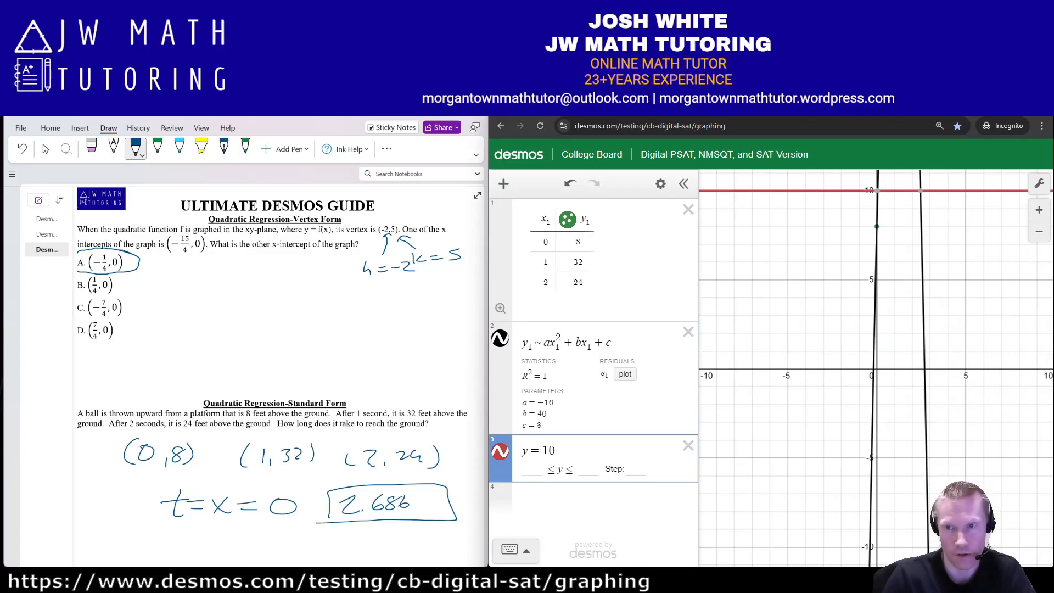
left_click(921, 191)
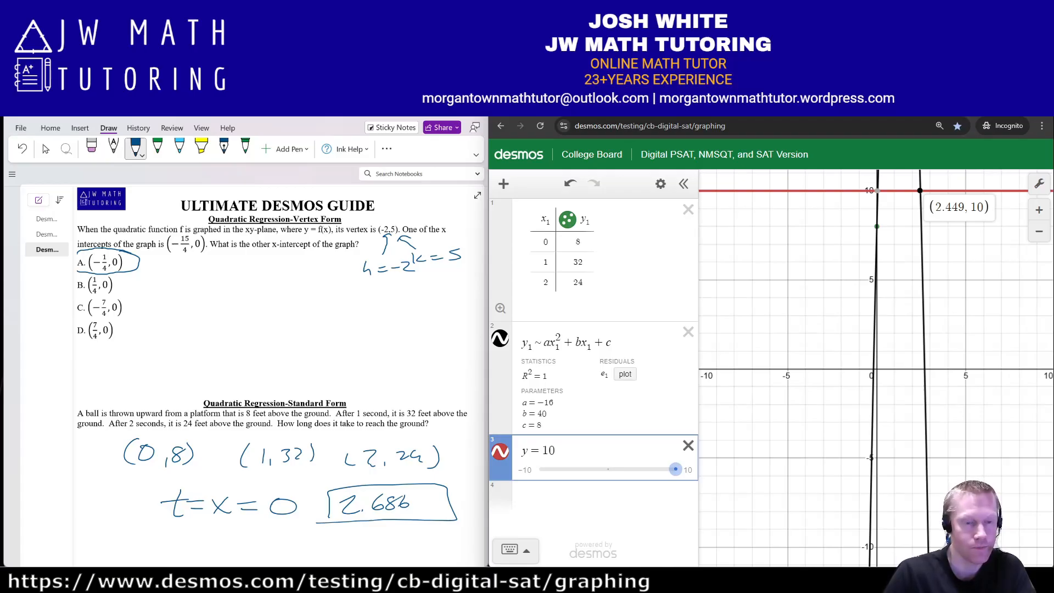
left_click(688, 445)
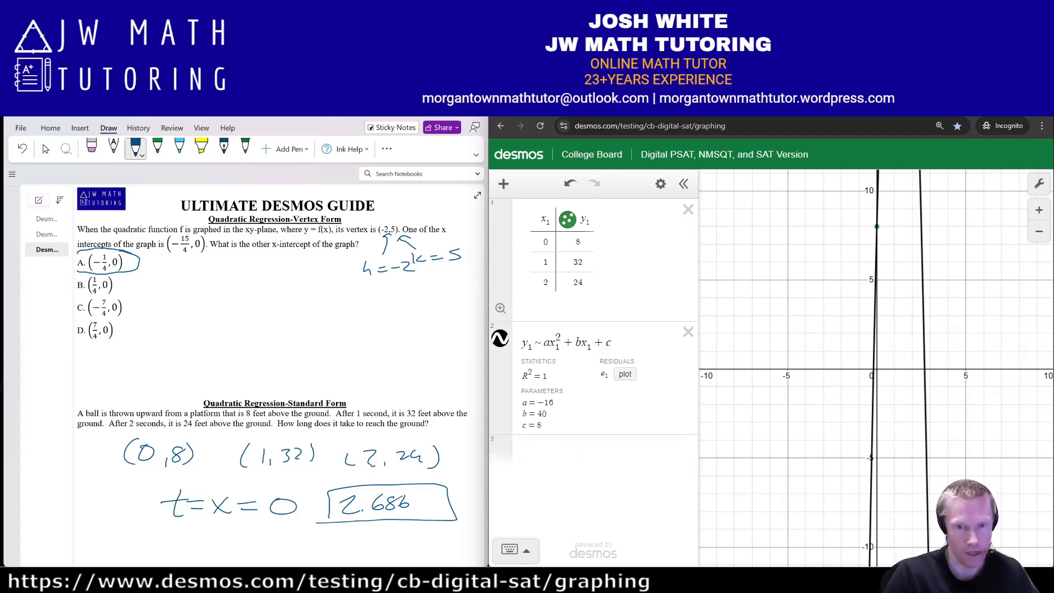
Step: Graph the vertical line x = 1.5 and inspect its intersection with the fitted parabola
left_click(583, 452)
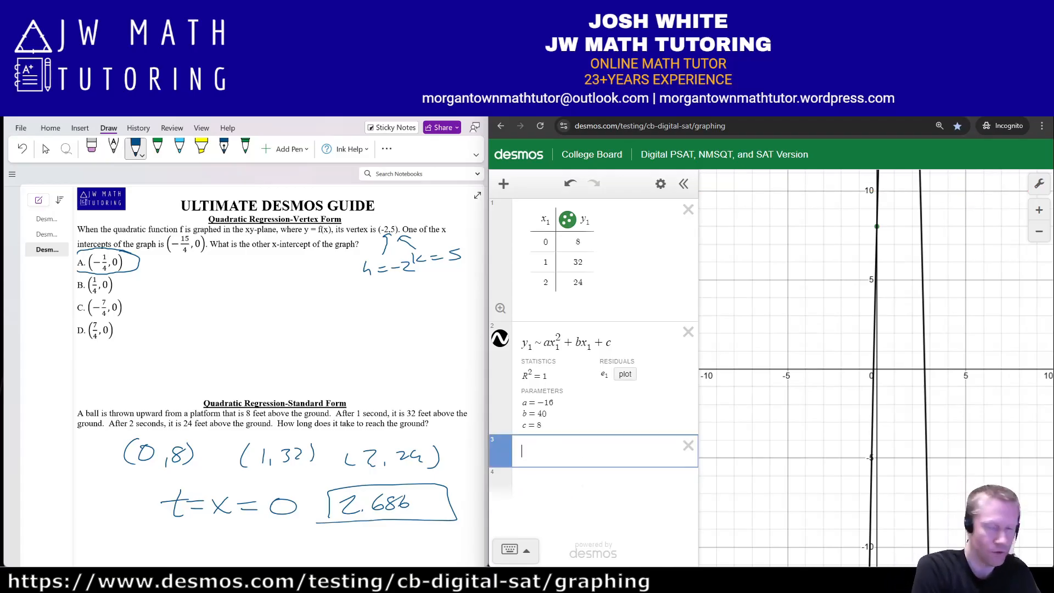
type("x=1.5")
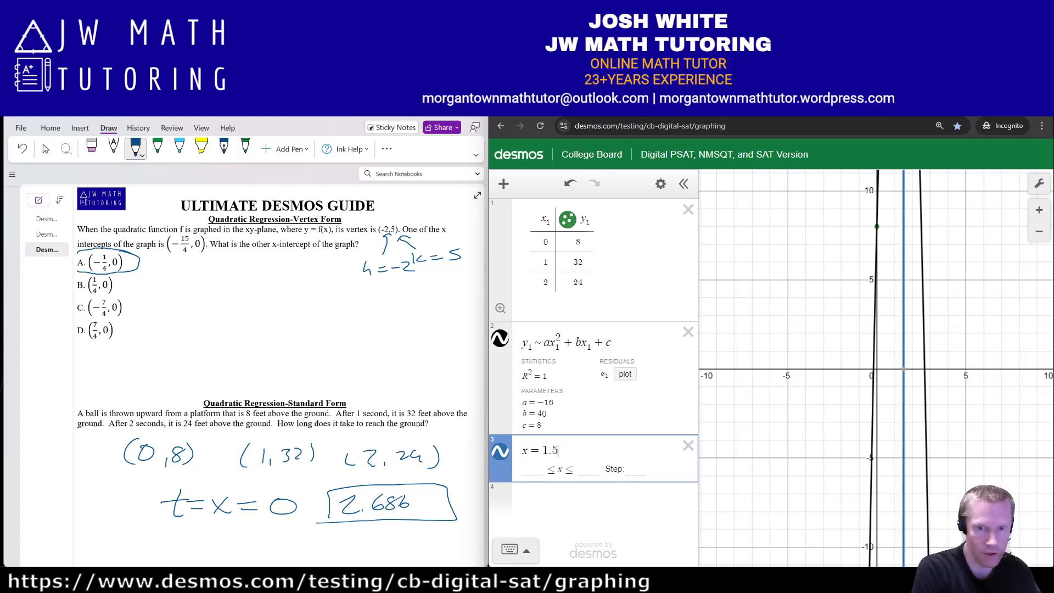
left_click_drag(813, 264, 814, 370)
left_click(905, 229)
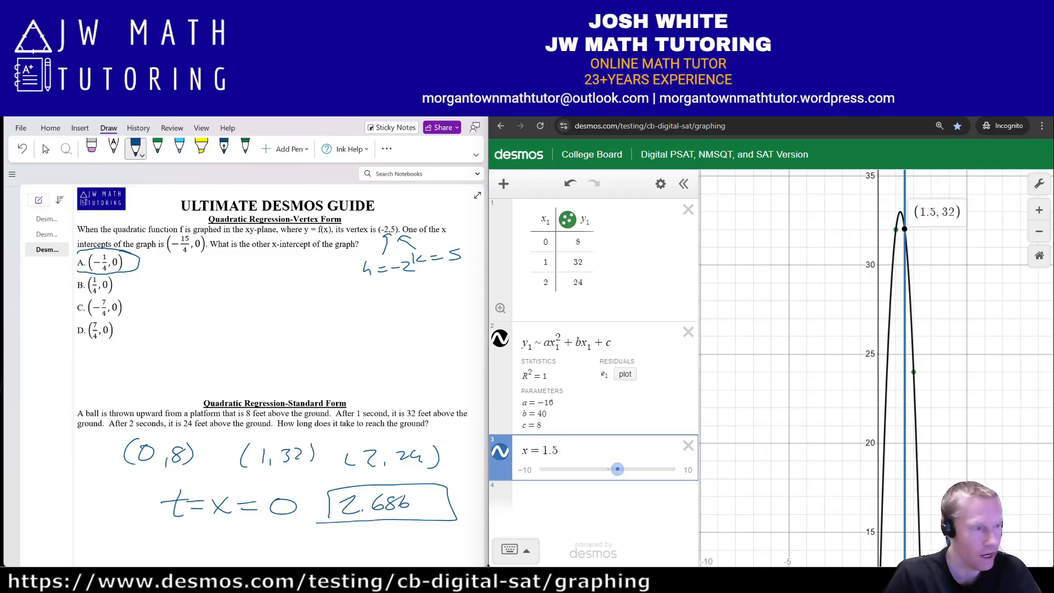
Step: Review the Quadratic Function Regression row in the PDF reference guide and return to the OneNote questions
key("alt+Tab")
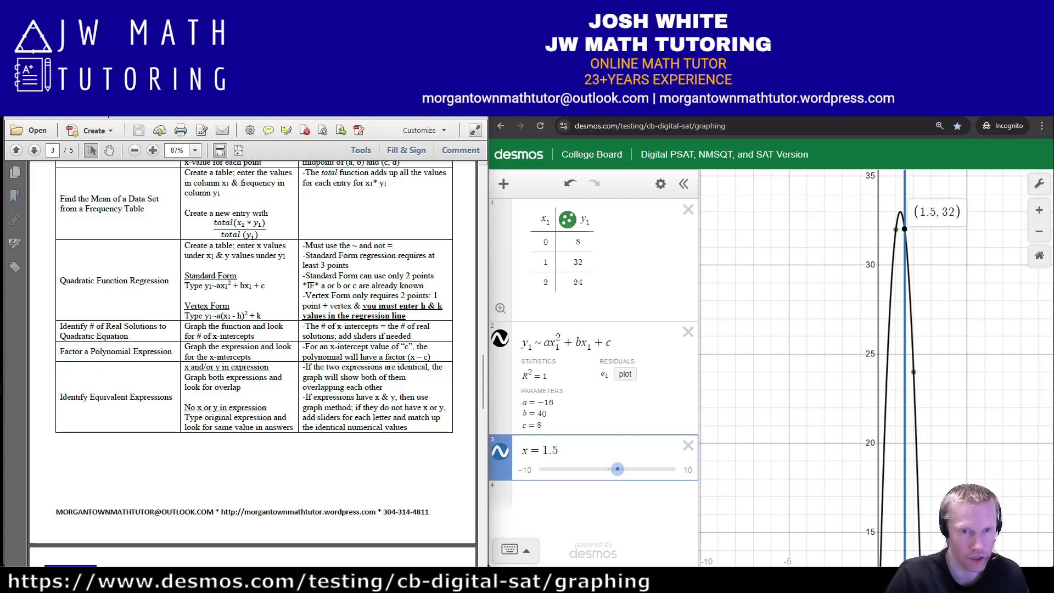
left_click_drag(824, 461, 743, 197)
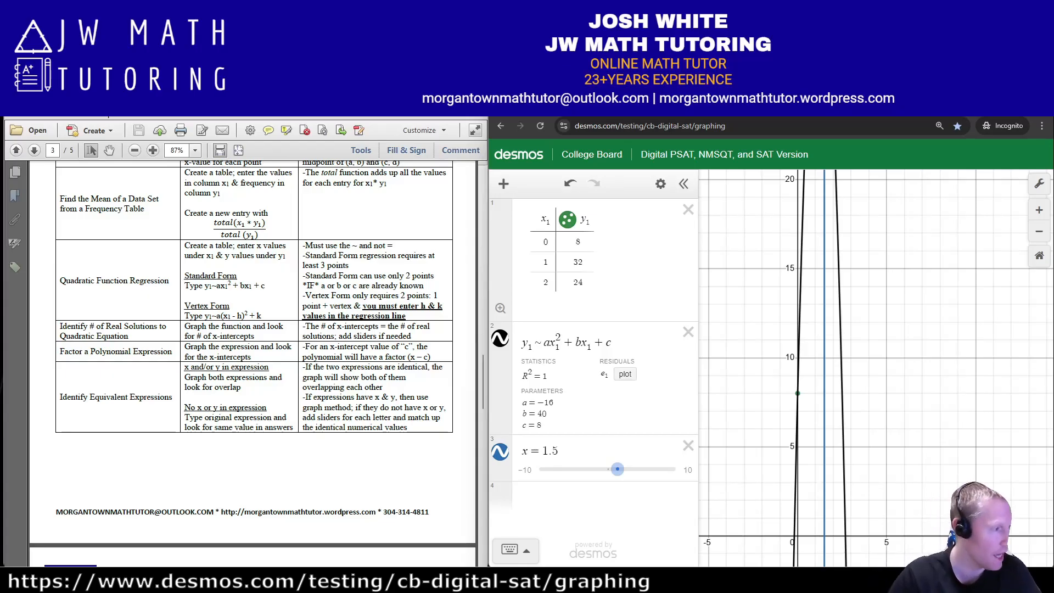
key("alt+Tab")
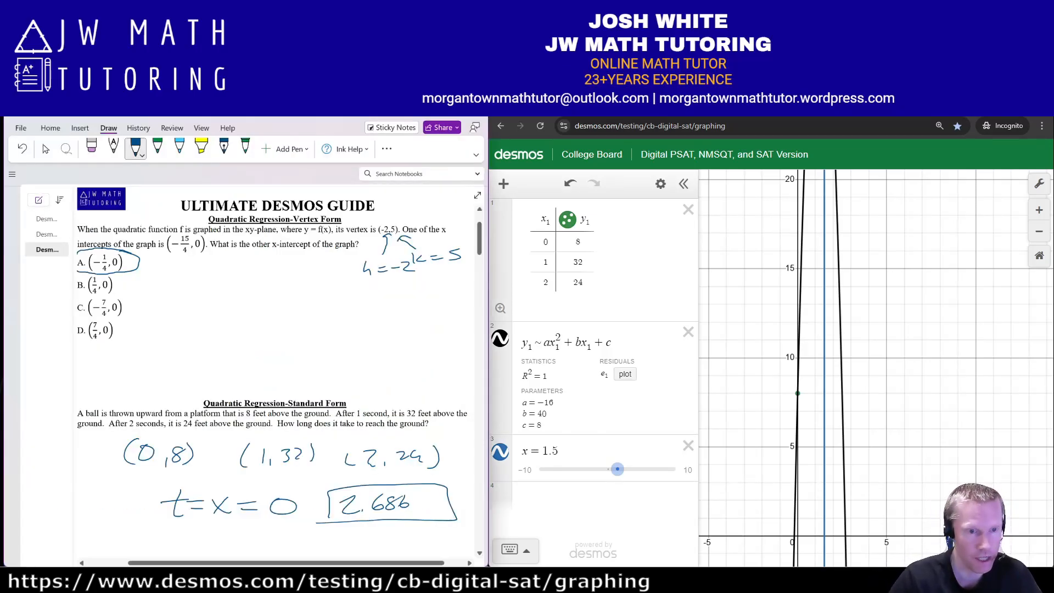
Step: Clear the whole Desmos graph and enter -3x^2 - 7x from the question on the number of real solutions
scroll(275, 373, "down", 3)
scroll(274, 374, "down", 3)
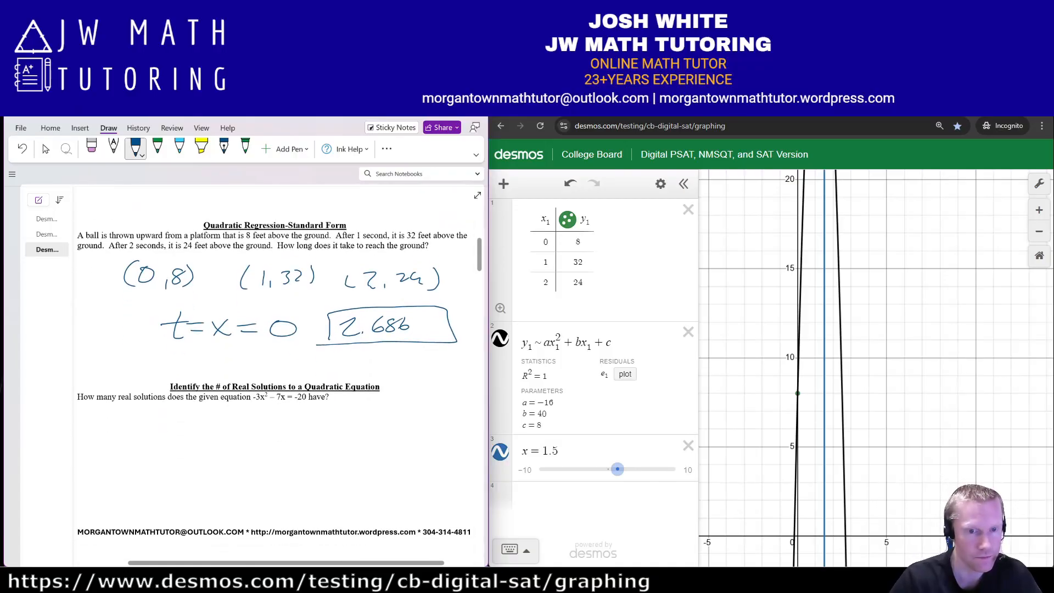
scroll(275, 373, "left", 1)
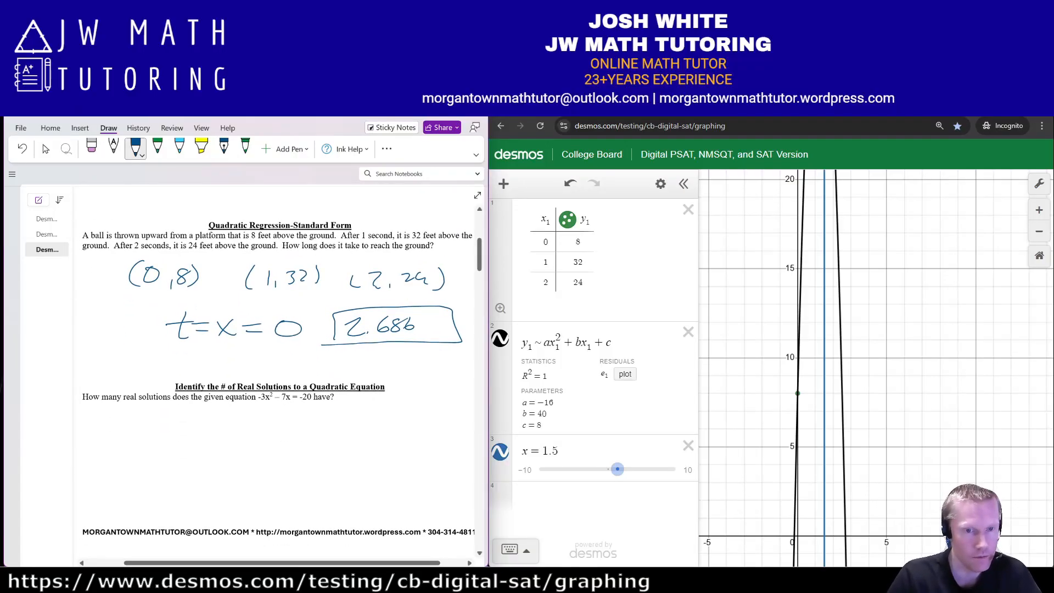
scroll(275, 373, "down", 3)
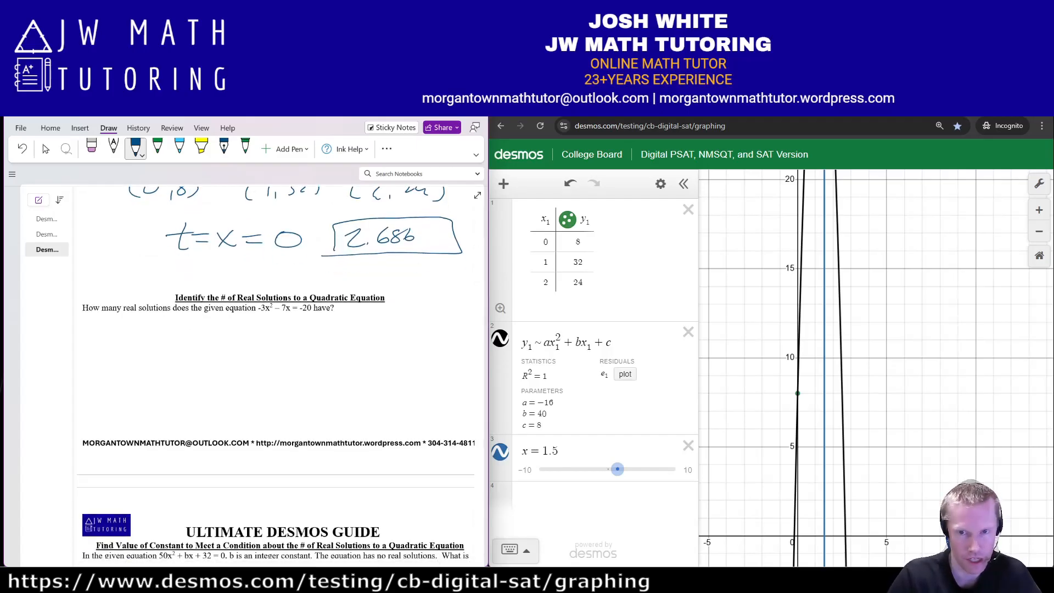
left_click(661, 184)
left_click(522, 183)
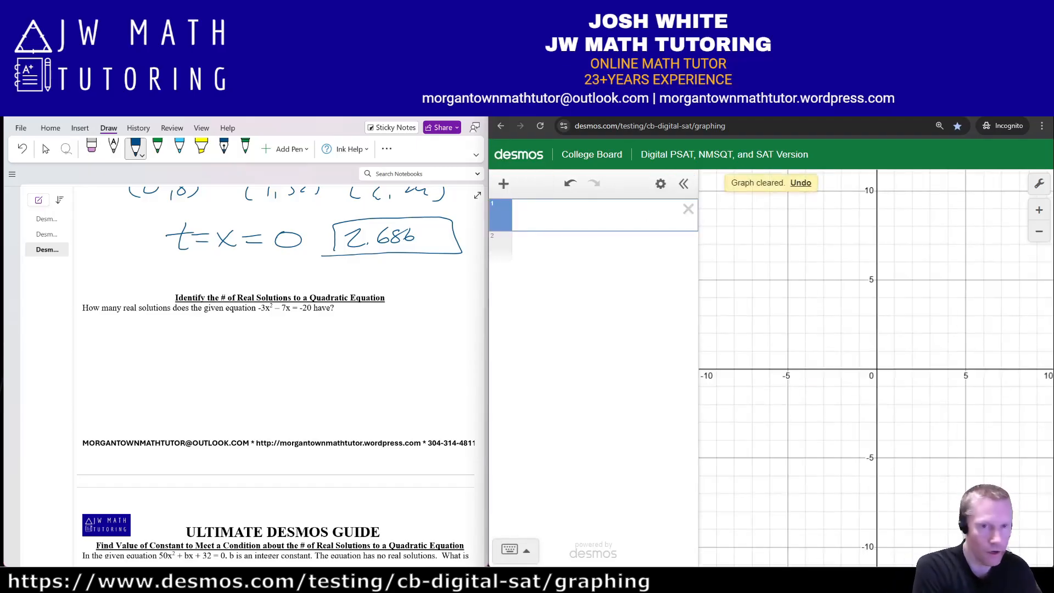
type("-3x^2")
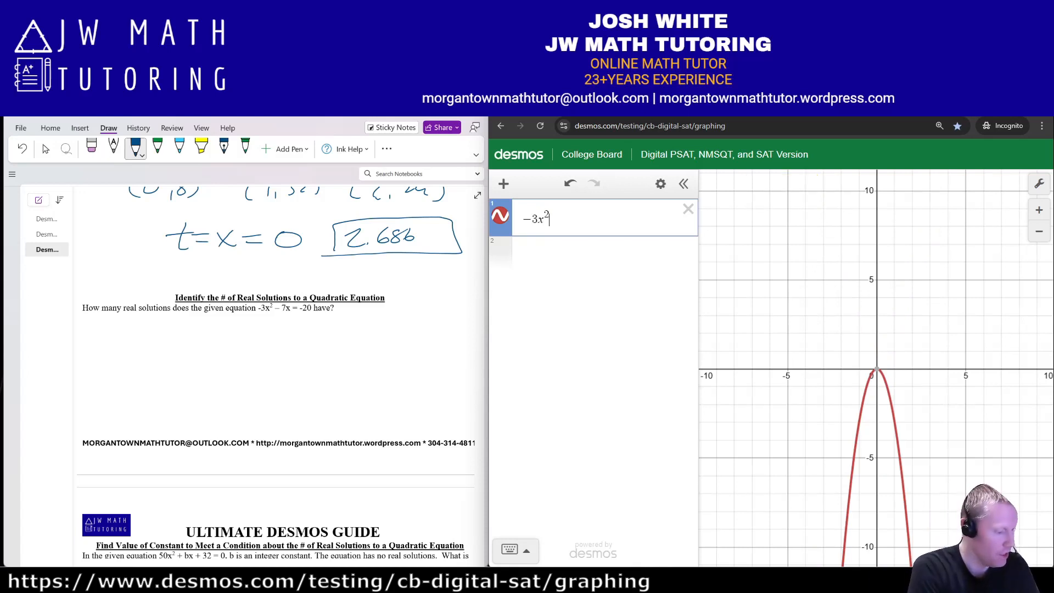
type("-7x")
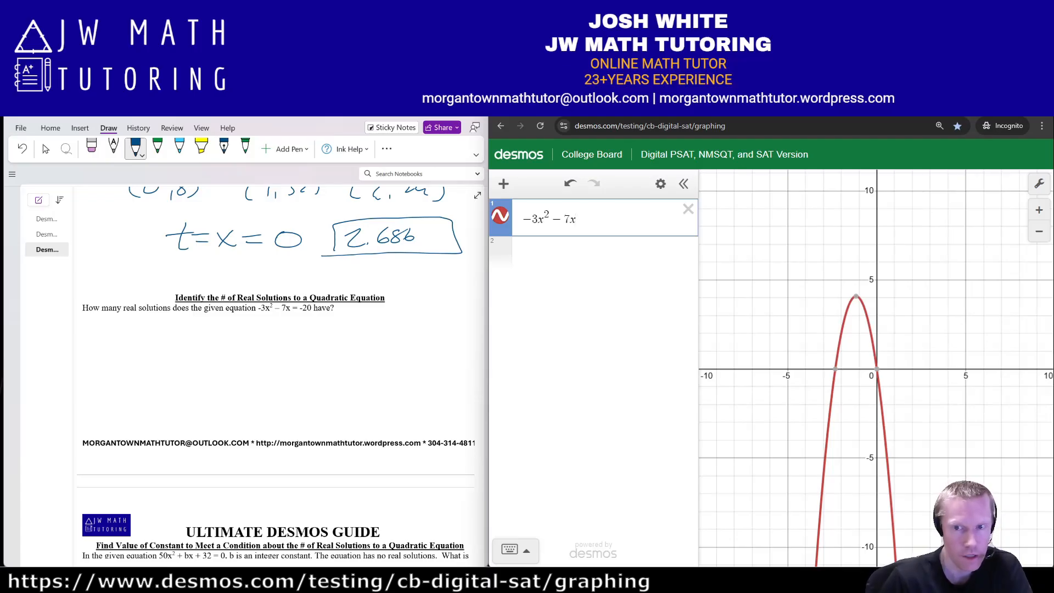
Step: Handwrite +20 under the equation's -20 and the rearranged expression -3x^2 - 7x + 20 below it
left_click_drag(305, 317, 308, 322)
mouse_move(308, 320)
left_mouse_down()
mouse_move(333, 326)
mouse_move(325, 320)
left_mouse_up()
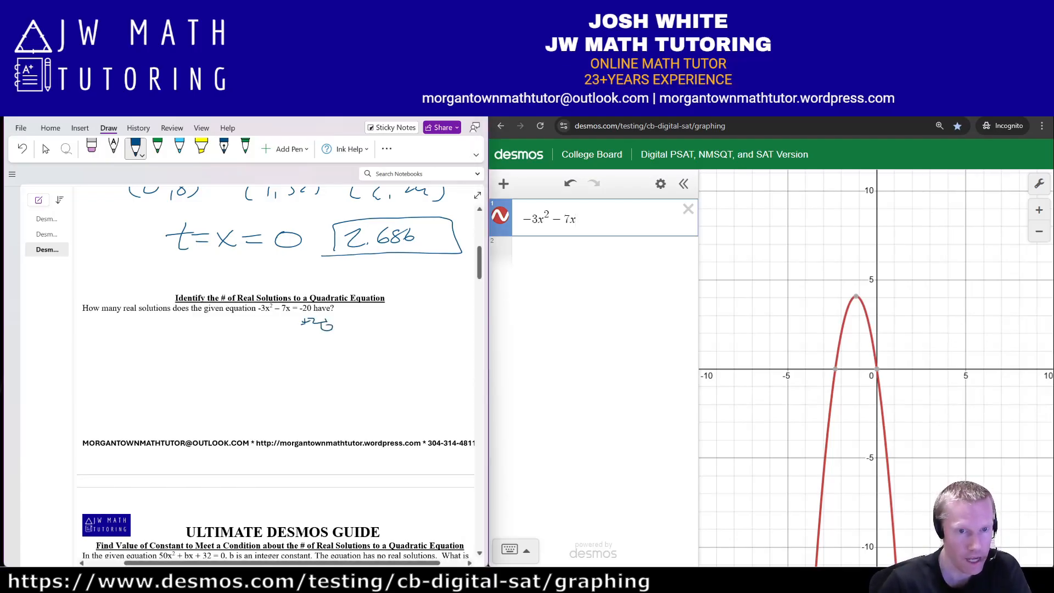
left_click_drag(244, 350, 252, 349)
mouse_move(255, 346)
left_mouse_down()
mouse_move(266, 353)
mouse_move(255, 360)
left_mouse_up()
left_click_drag(271, 351, 281, 361)
mouse_move(280, 352)
left_mouse_down()
mouse_move(272, 362)
mouse_move(304, 348)
left_mouse_up()
left_click_drag(301, 348, 330, 355)
left_click_drag(336, 348, 365, 350)
left_click_drag(371, 343, 394, 346)
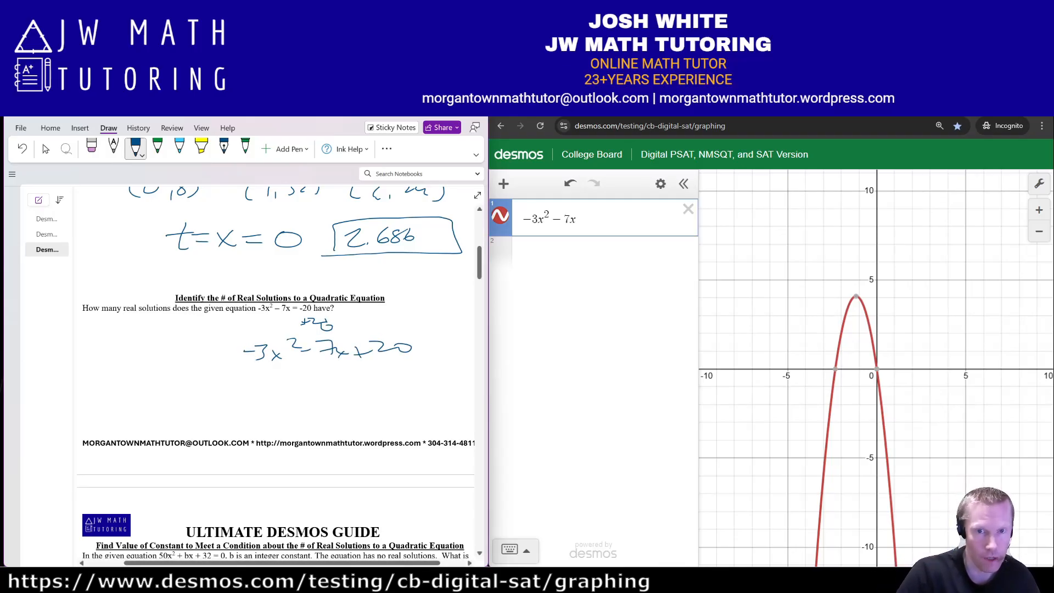
Step: Append + 20 to the Desmos expression so it reads -3x^2 - 7x + 20
left_click(576, 219)
type("+20")
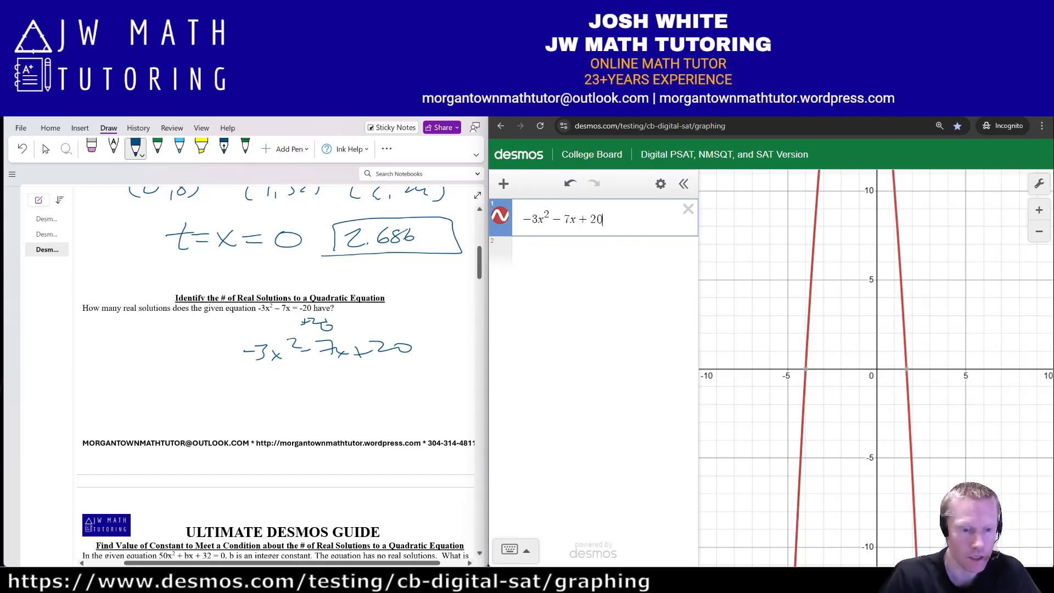
Step: Inspect both x-intercepts of the parabola and handwrite a boxed 2 as the number of real solutions
left_click(805, 369)
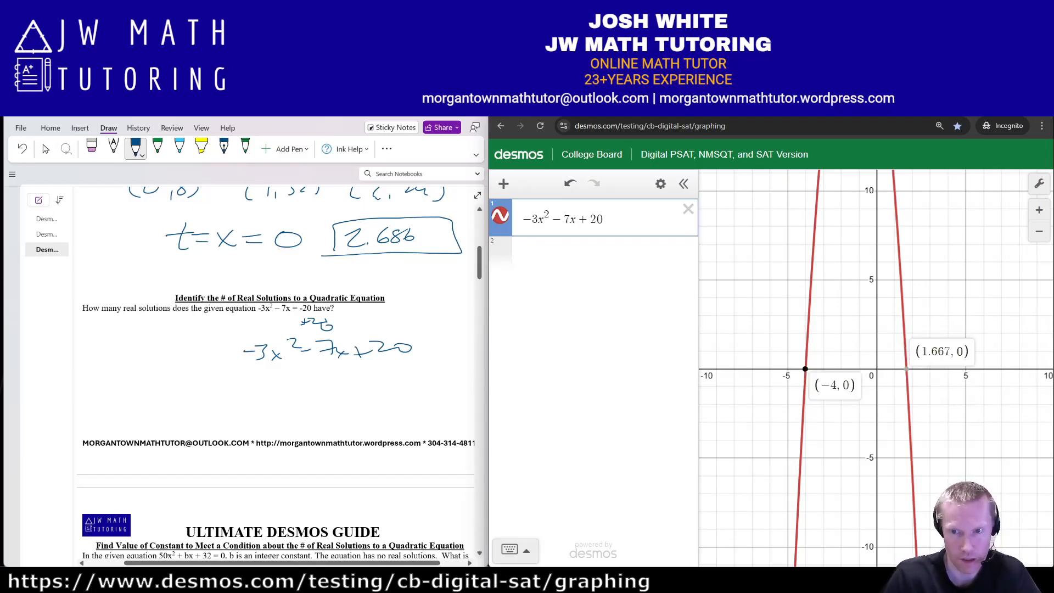
left_click(907, 369)
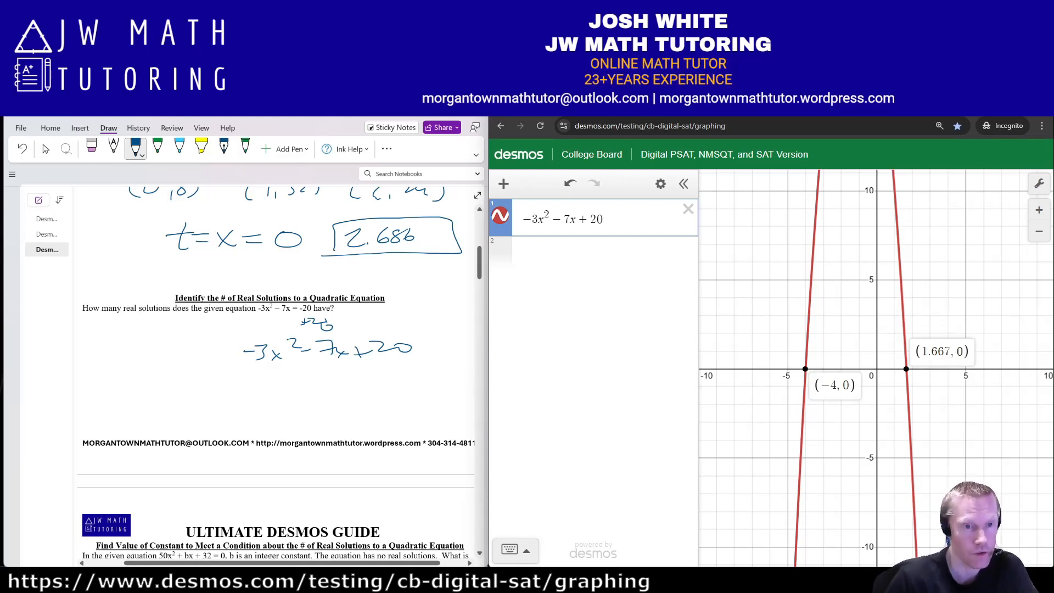
mouse_move(156, 339)
left_mouse_down()
mouse_move(174, 354)
mouse_move(136, 361)
mouse_move(136, 328)
left_mouse_up()
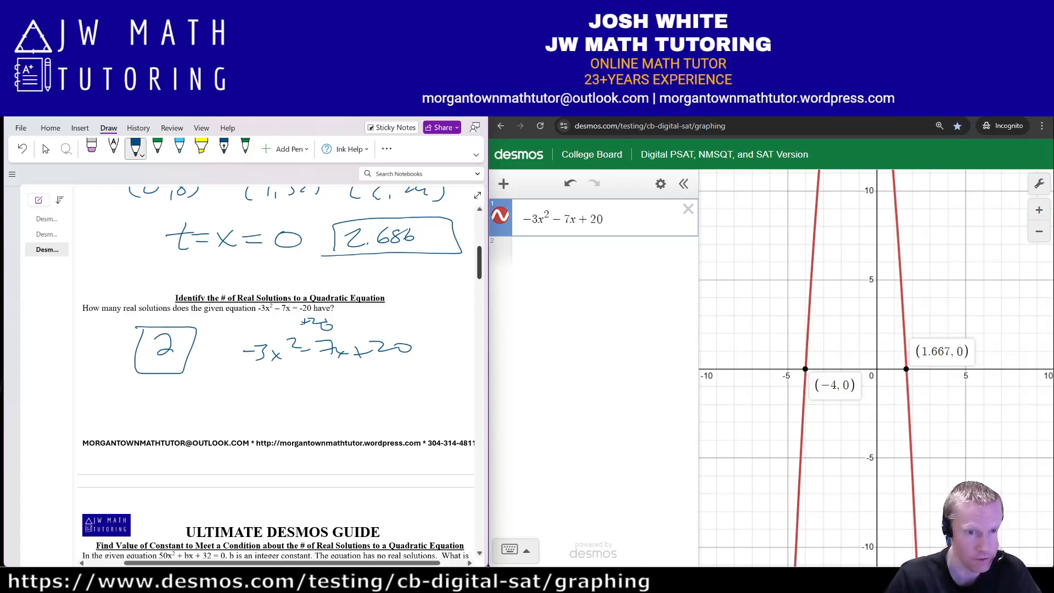
Step: Replace the Desmos expression with 50x^2 + bx + 32 from the no-real-solutions question and add a slider for b
scroll(277, 373, "down", 3)
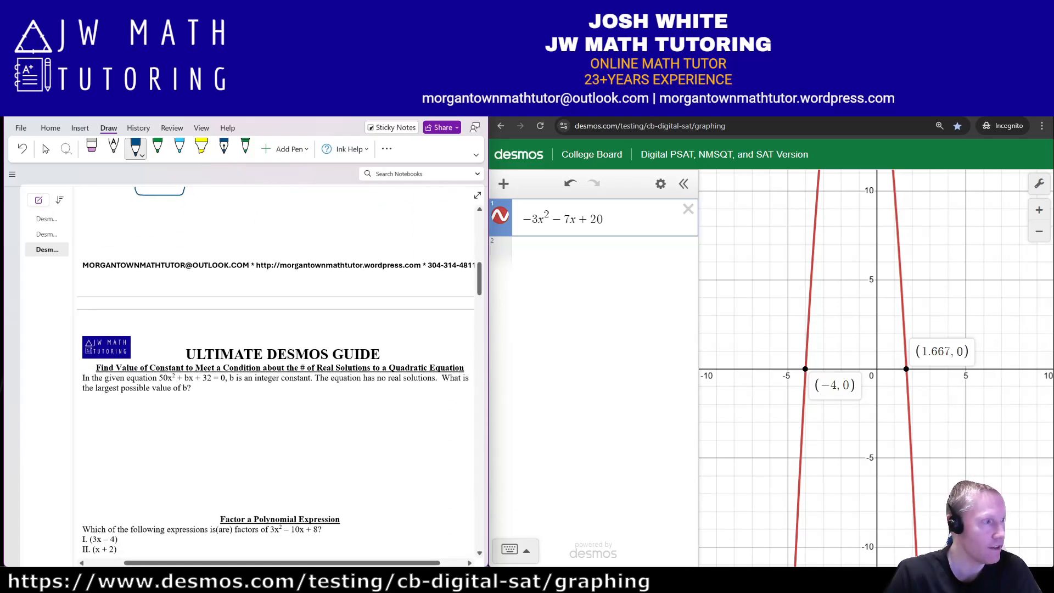
scroll(280, 370, "down", 2)
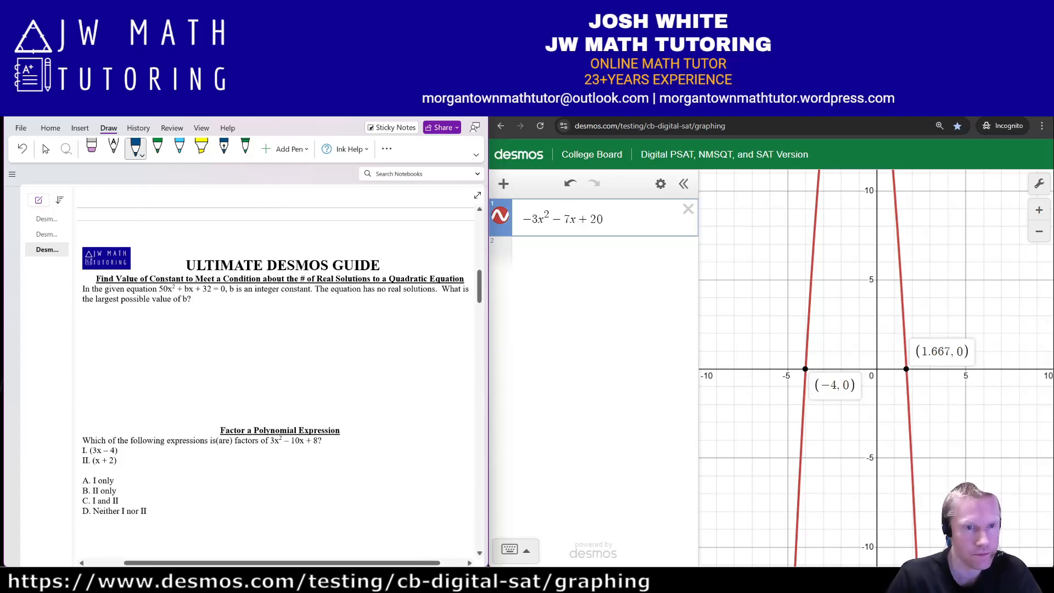
scroll(277, 374, "right", 1)
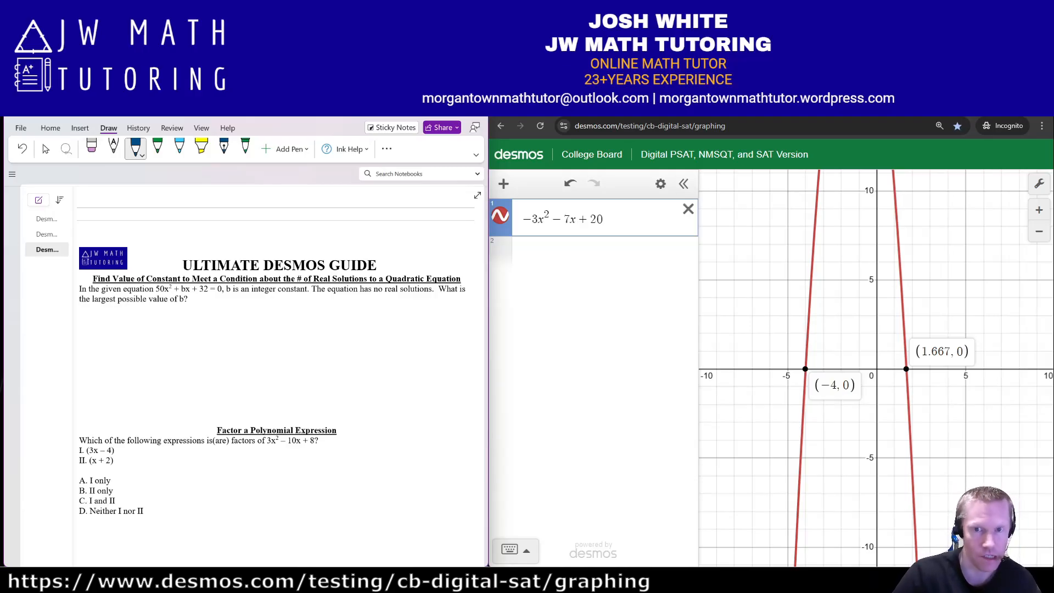
left_click(689, 208)
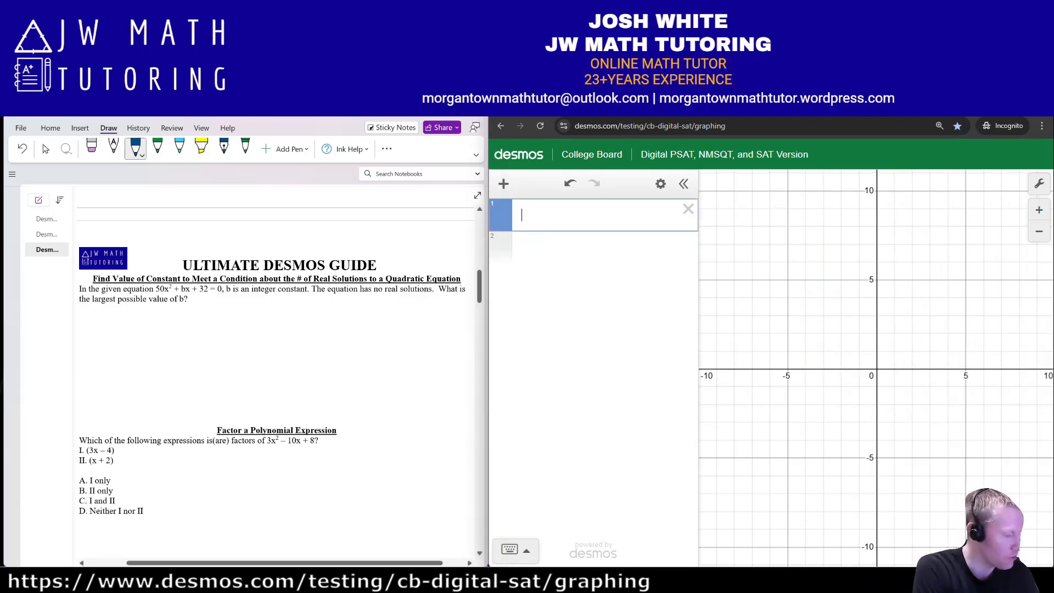
type("50x^2")
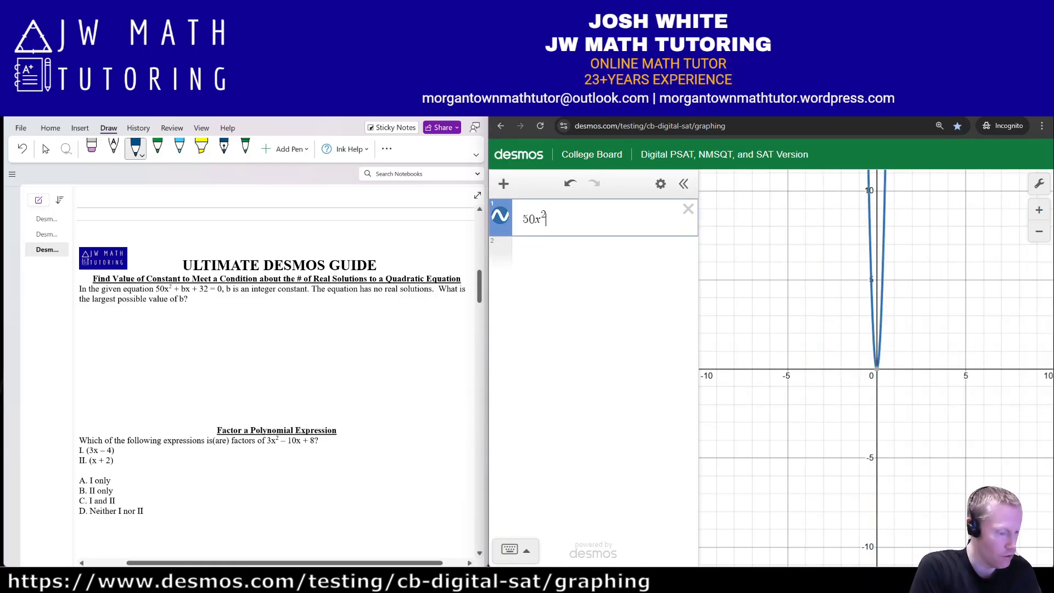
type("+bx+32")
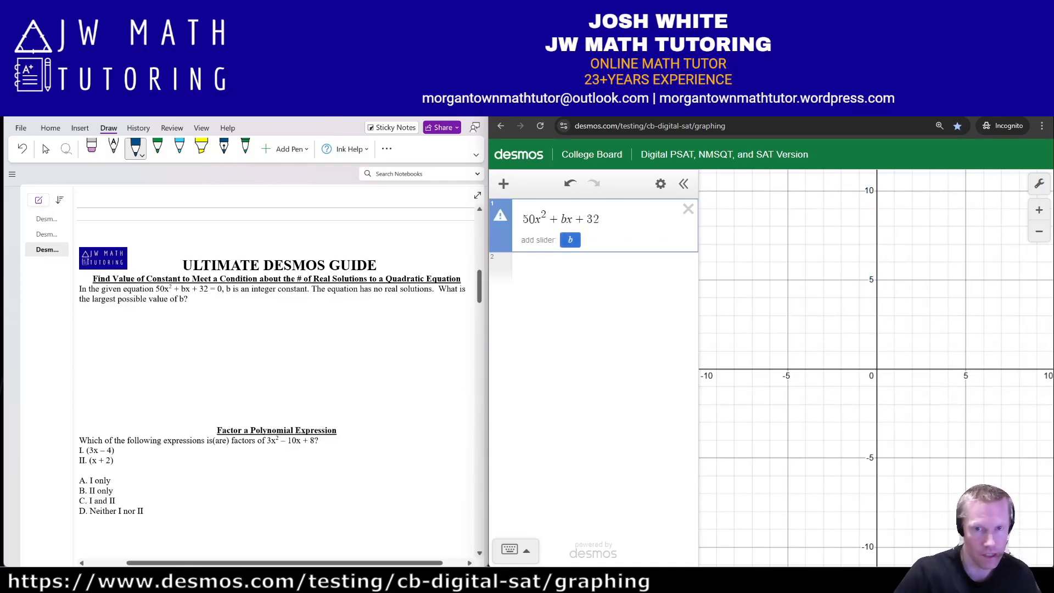
left_click(570, 239)
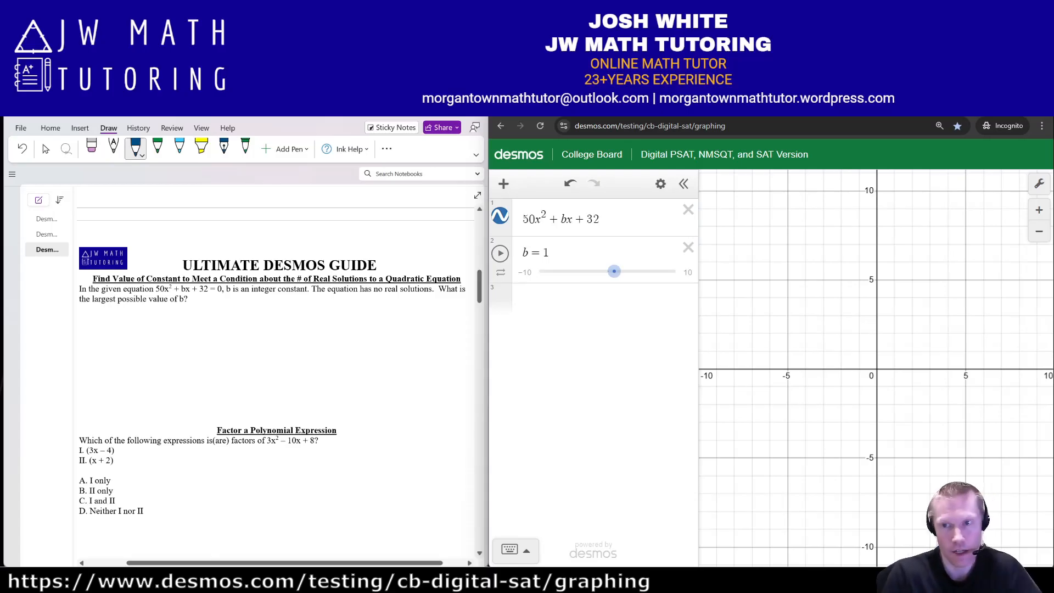
Step: Raise b to 10, and set the b slider's upper limit to 100 with a step of 1
left_click(1040, 232)
left_click(1039, 231)
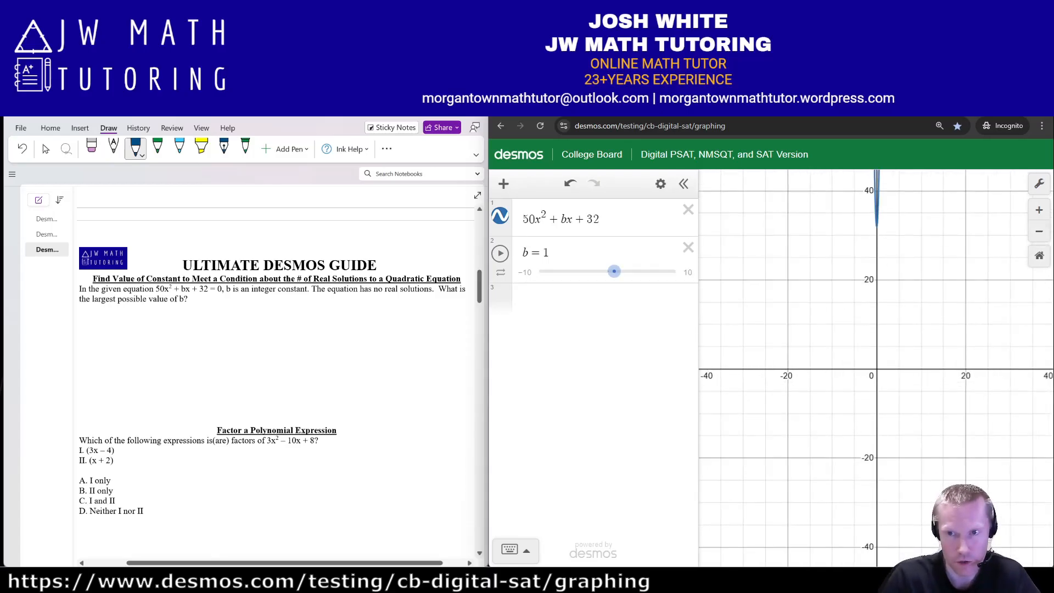
left_click_drag(933, 313, 901, 359)
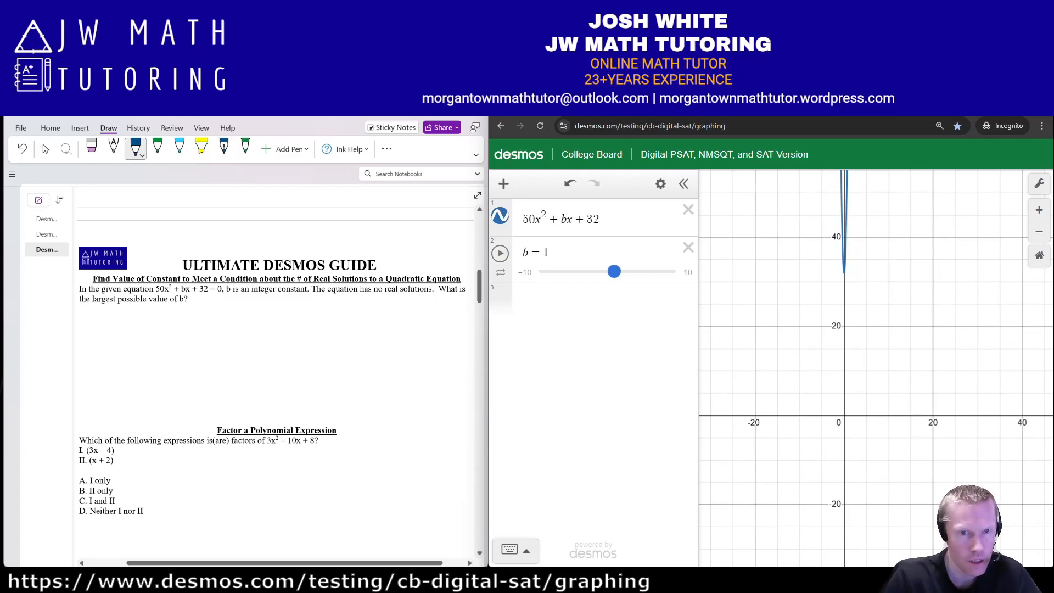
left_click_drag(614, 272, 675, 271)
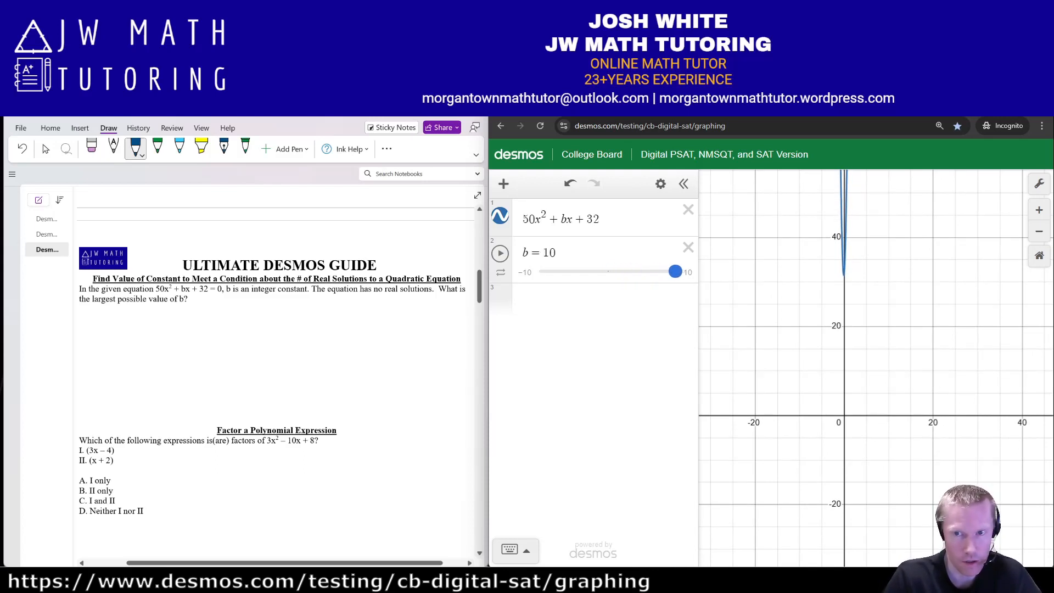
left_click(688, 273)
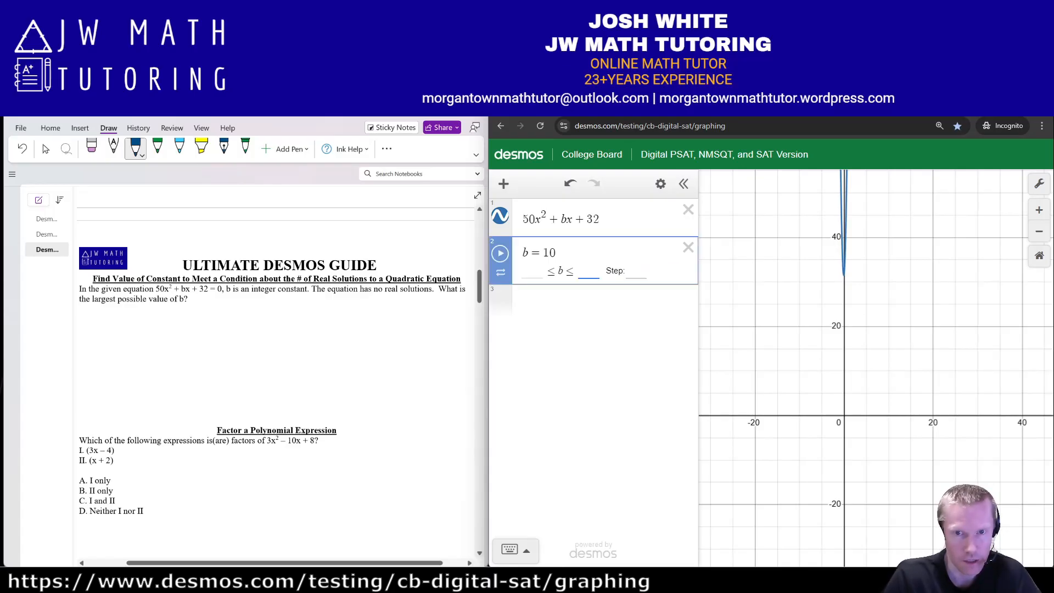
left_click(636, 272)
type("1")
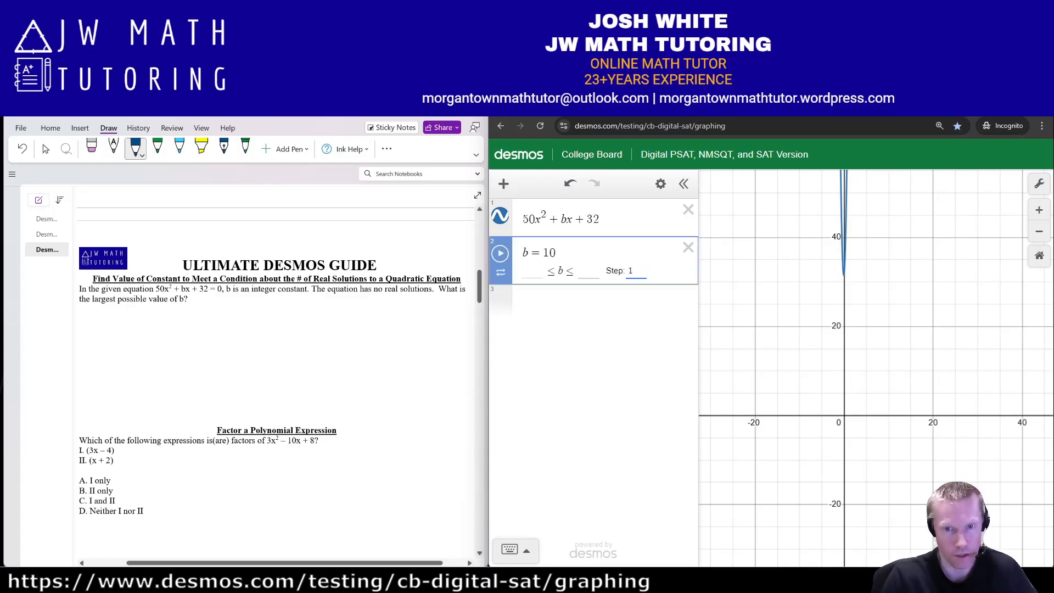
left_click(589, 272)
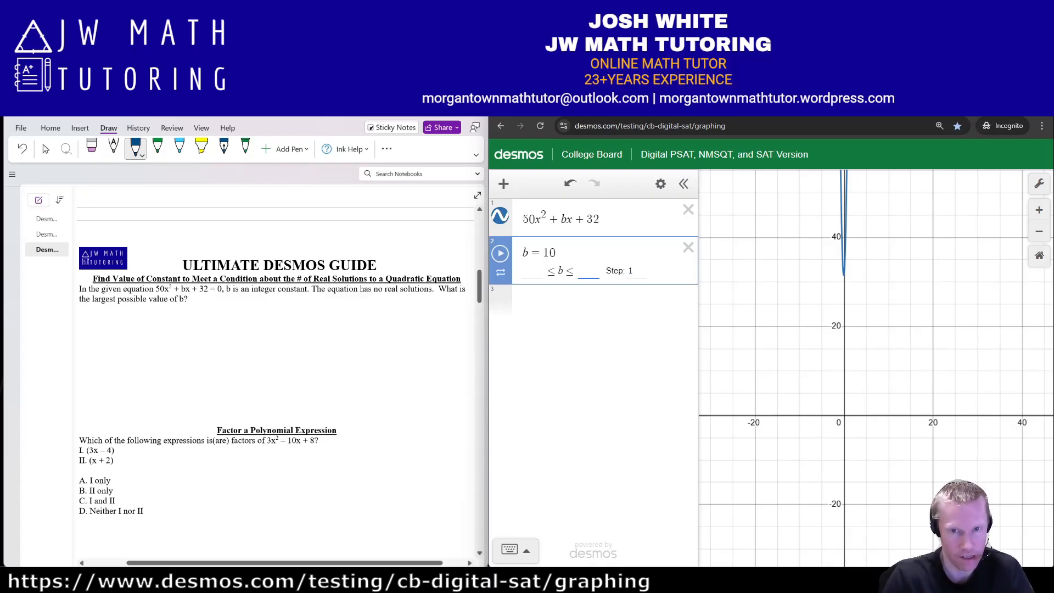
type("100")
key("Return")
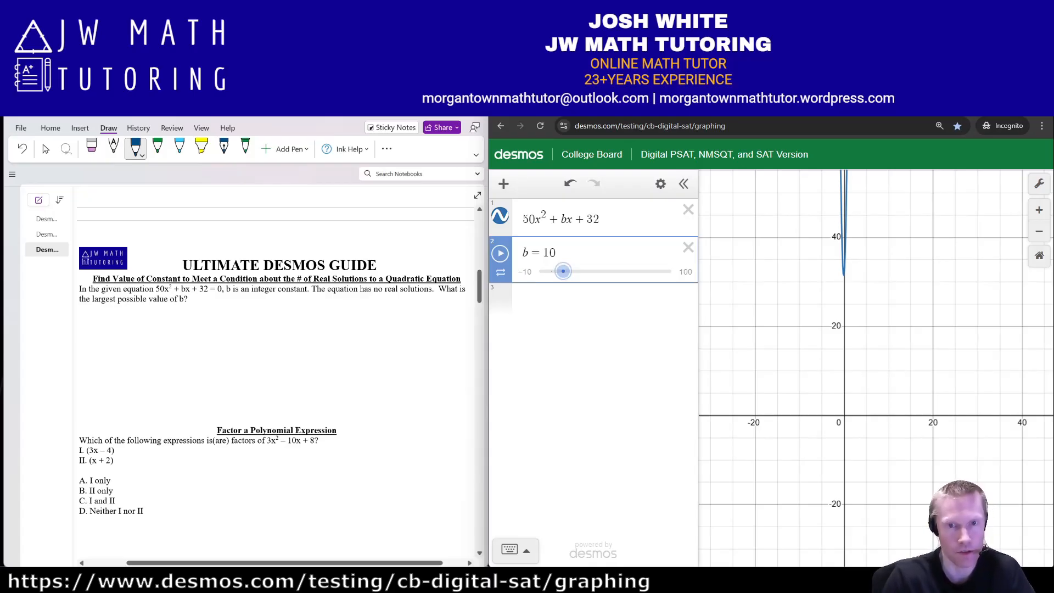
Step: Raise b to 80 and inspect the point where the parabola meets the x-axis
left_click_drag(563, 271, 647, 272)
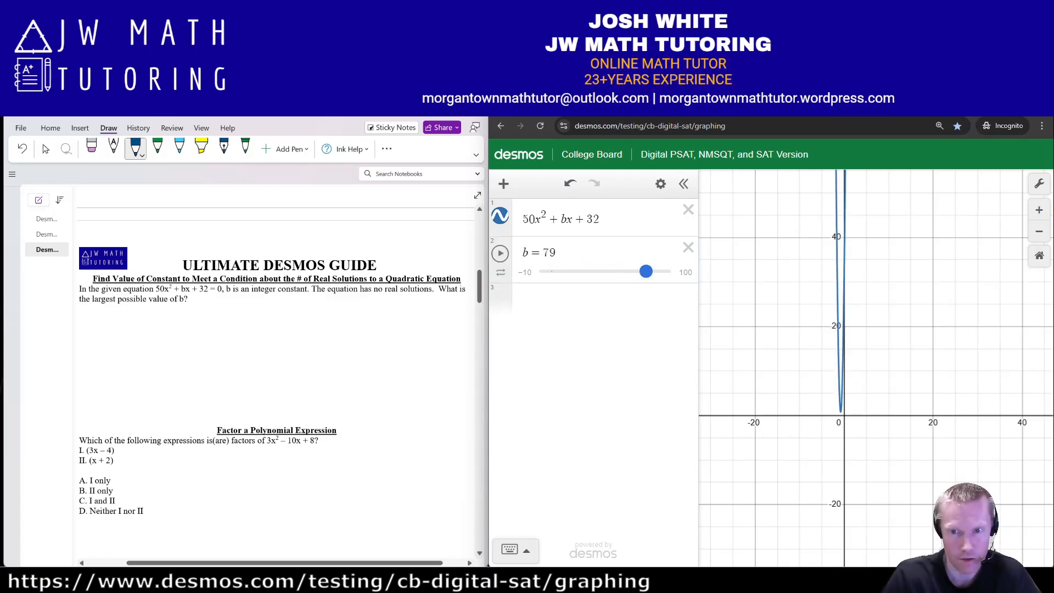
scroll(832, 459, "up", 4)
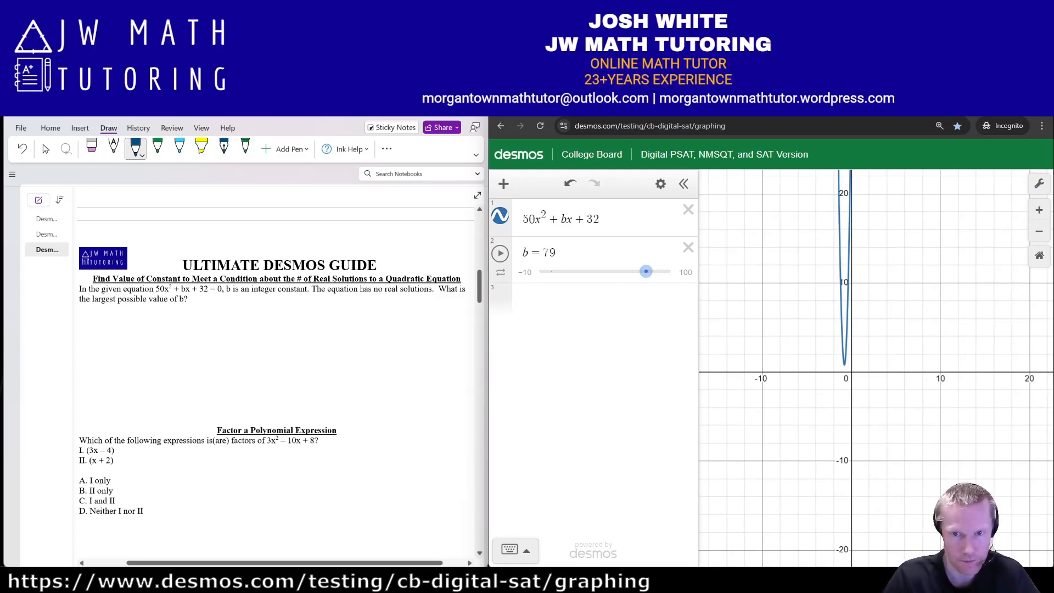
left_click_drag(647, 271, 648, 271)
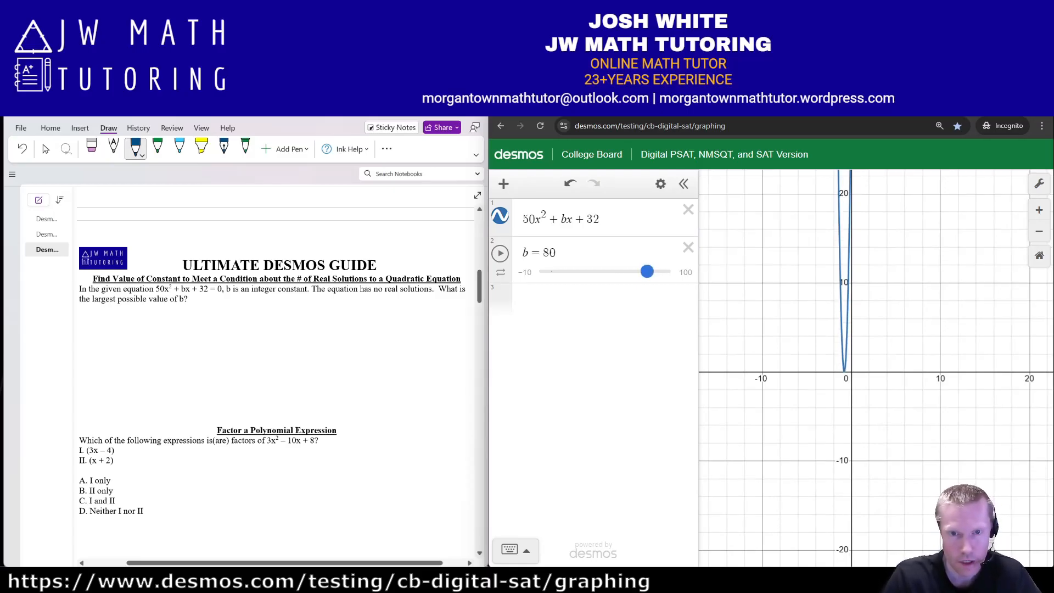
left_click(1040, 210)
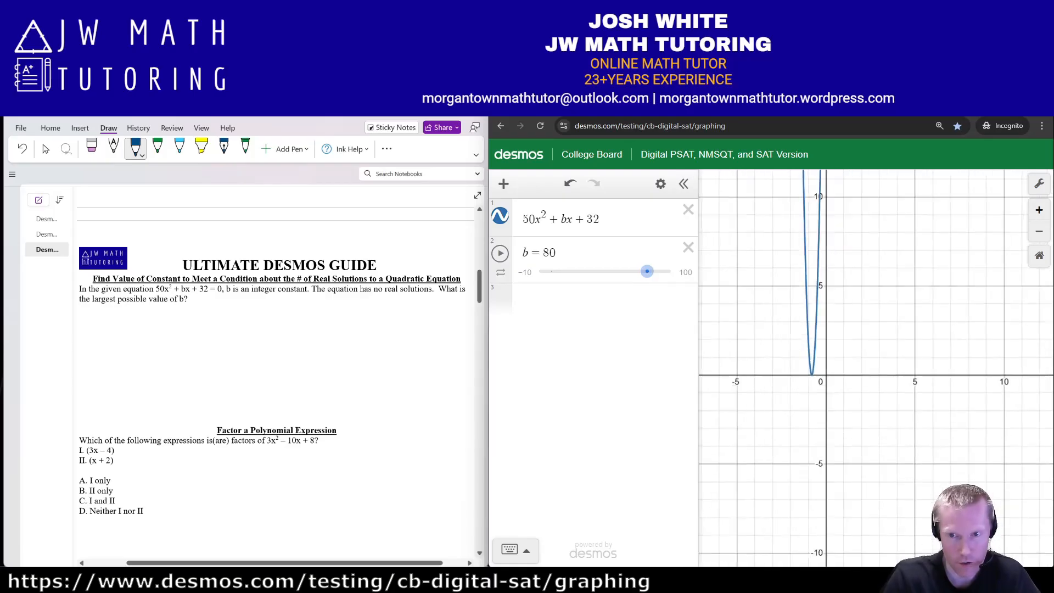
left_click(1040, 210)
left_click_drag(824, 357, 904, 361)
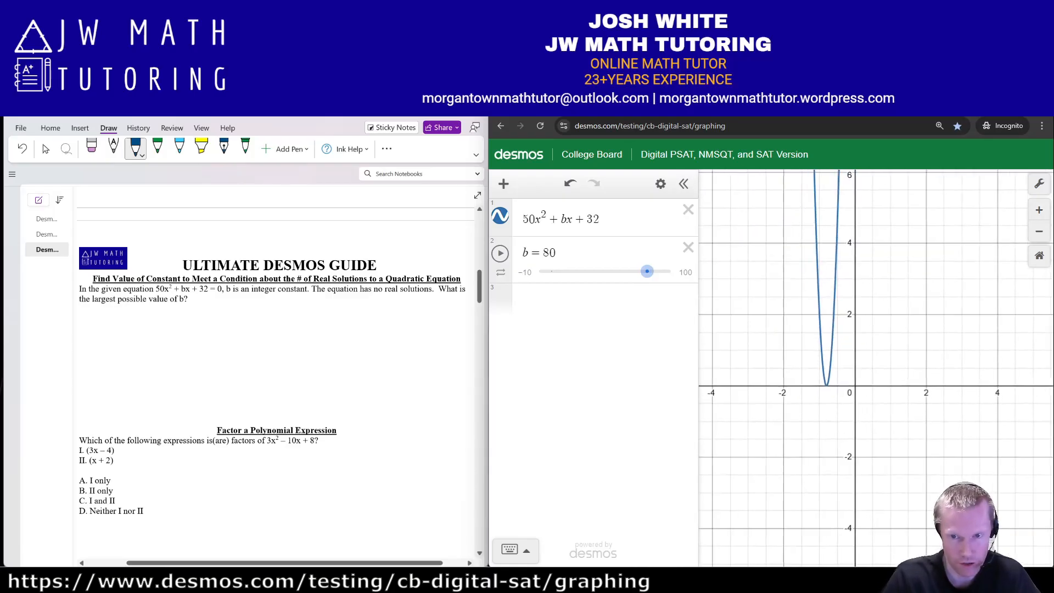
left_click(827, 385)
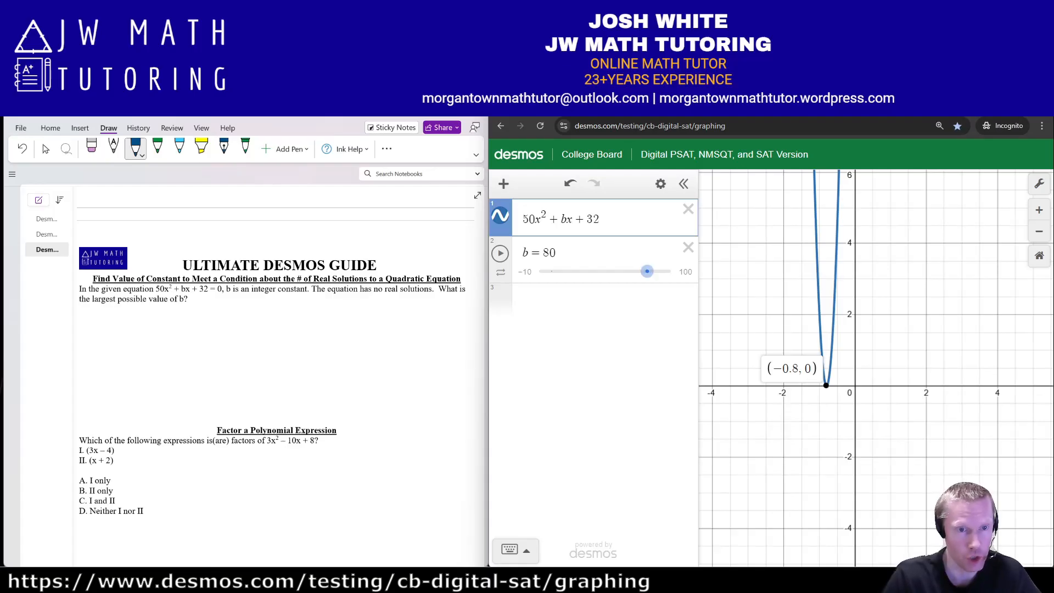
Step: Lower b to 79, checking the parabola's vertex, and handwrite a boxed 79 under the question in OneNote
left_click(647, 272)
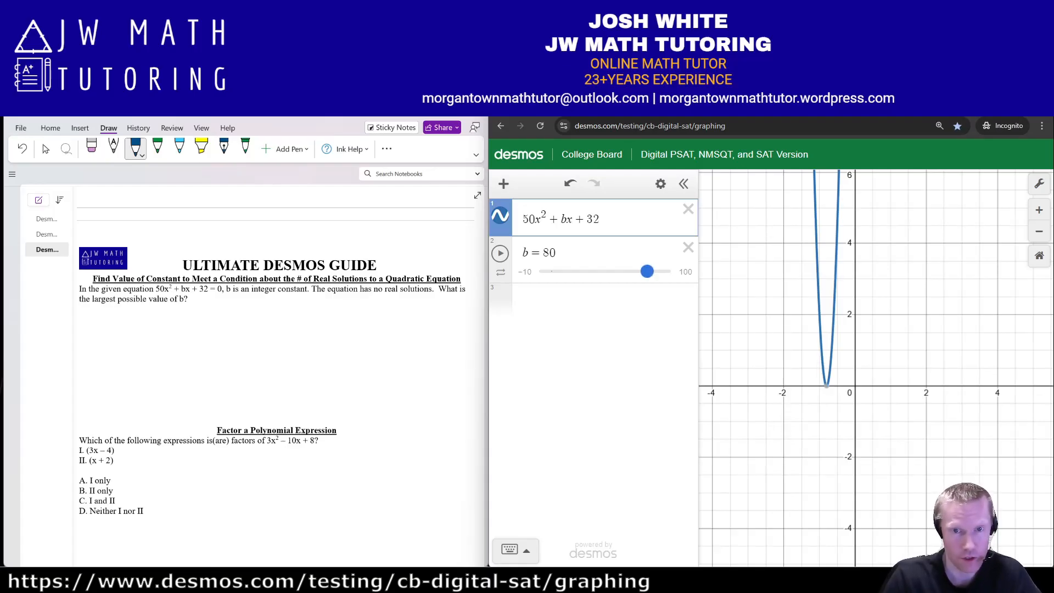
left_click_drag(647, 271, 646, 271)
left_click(827, 357)
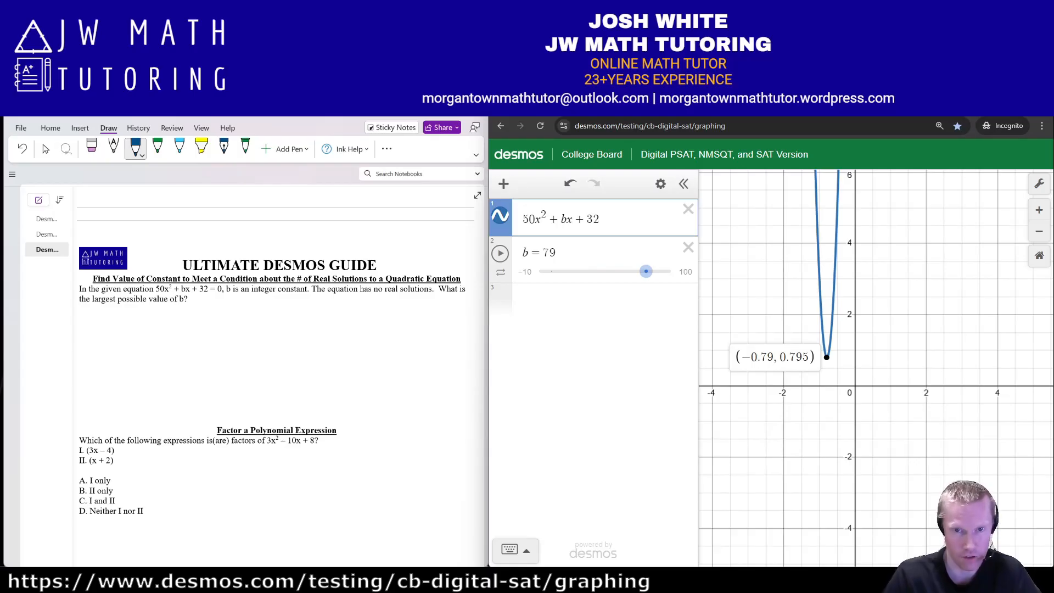
left_click_drag(646, 271, 647, 271)
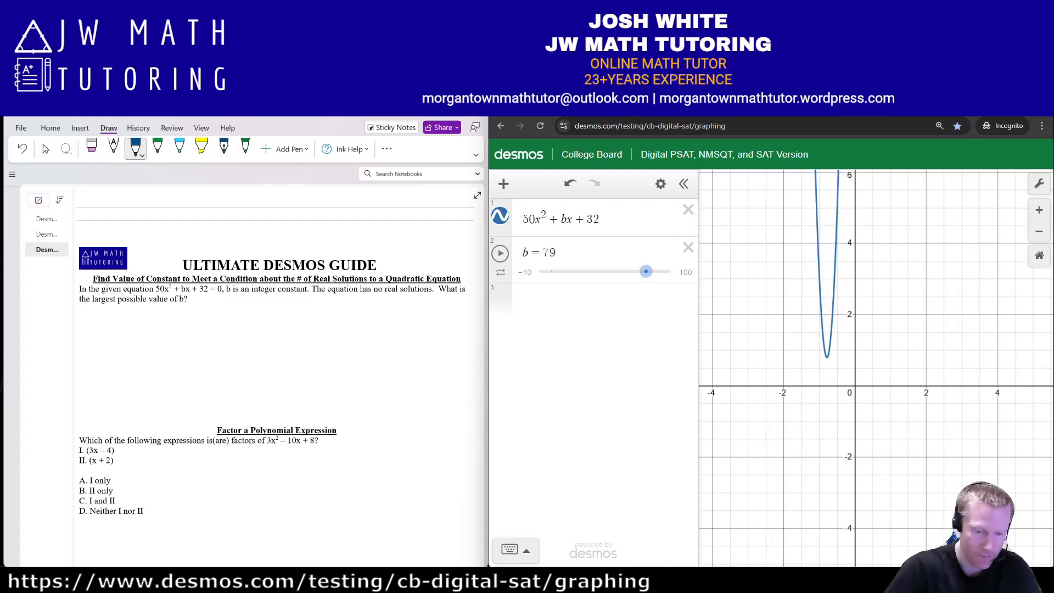
mouse_move(242, 319)
left_mouse_down()
mouse_move(268, 345)
mouse_move(302, 325)
mouse_move(299, 340)
mouse_move(235, 352)
left_mouse_up()
mouse_move(236, 303)
left_mouse_down()
mouse_move(343, 341)
mouse_move(236, 352)
left_mouse_up()
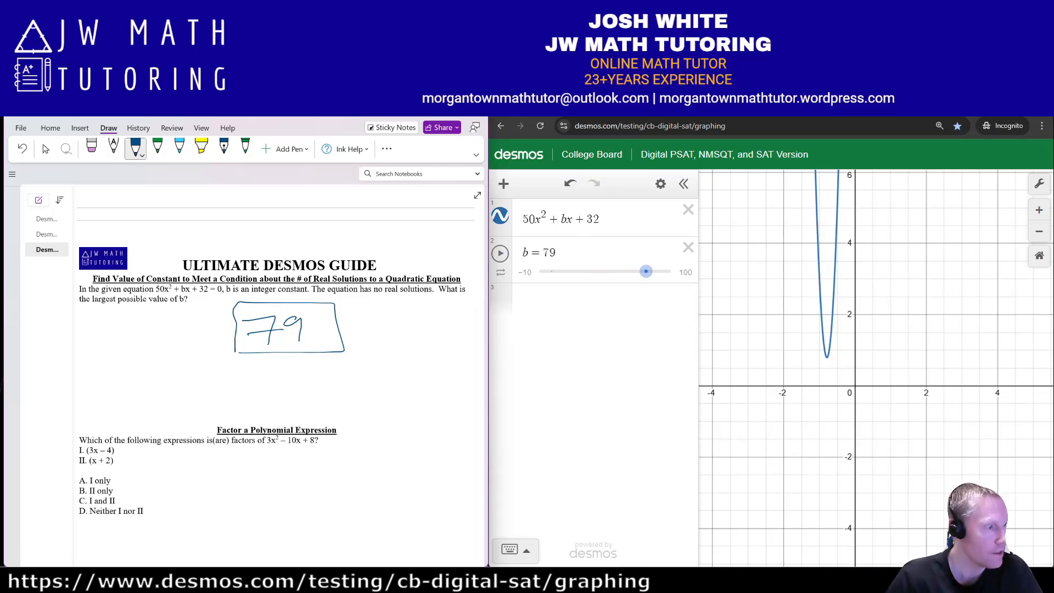
Step: Switch to the PDF instructions for the polynomial factoring row, and delete the b slider and the quadratic from Desmos
key("alt+Tab")
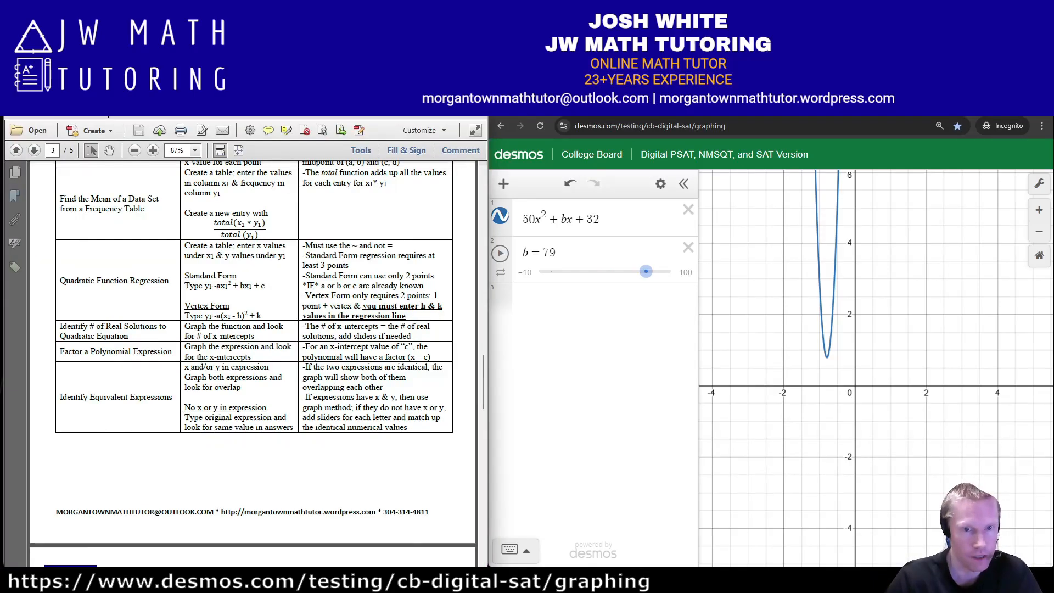
scroll(253, 363, "down", 1)
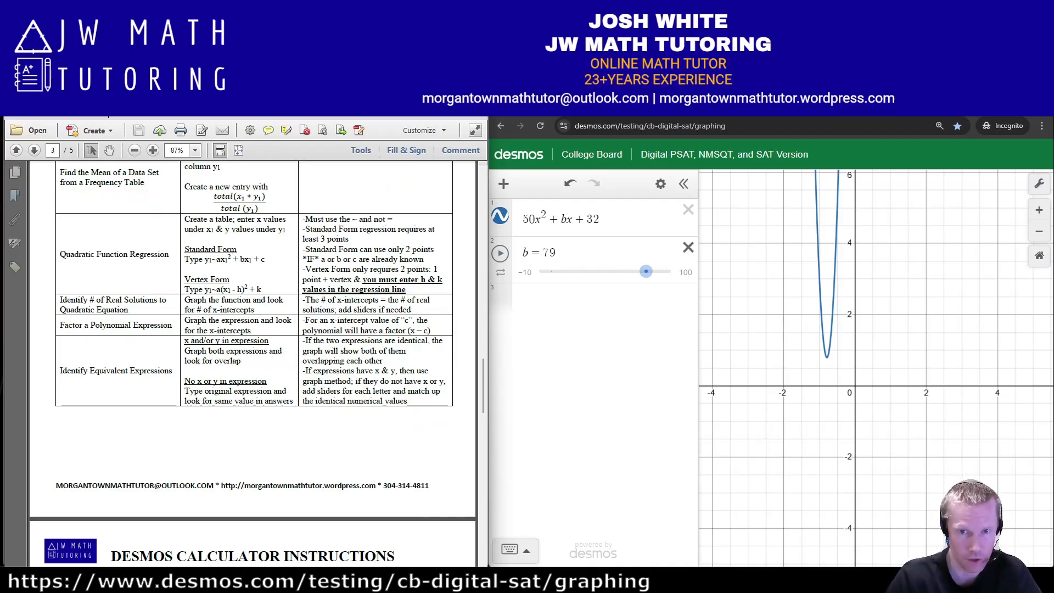
left_click(688, 248)
left_click(688, 210)
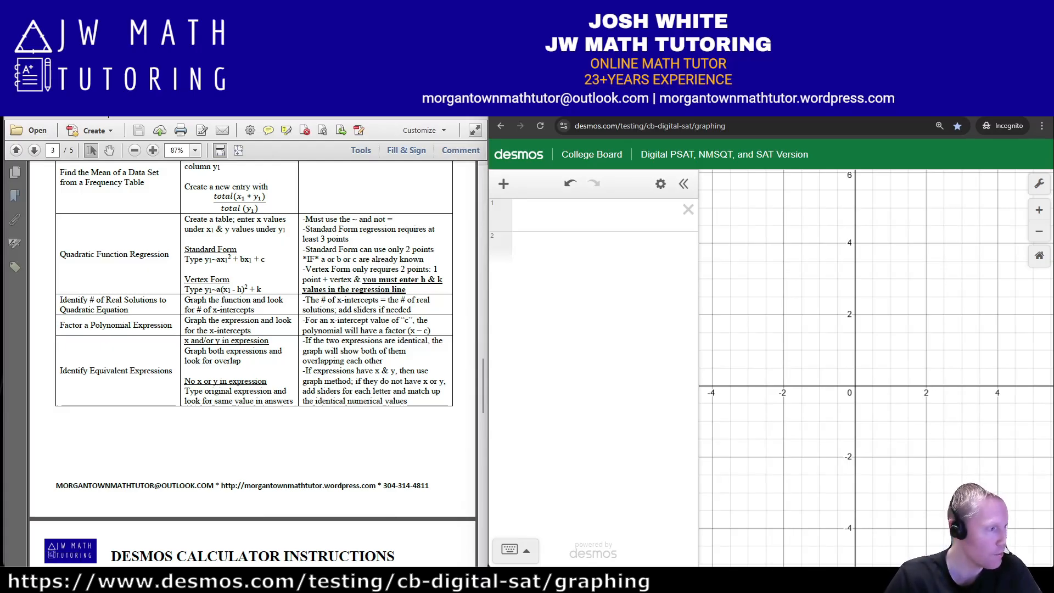
Step: Return to OneNote's Factor a Polynomial Expression question and enter its expression 3x^2 - 10x + 8 in Desmos
key("alt+Tab")
scroll(275, 374, "down", 3)
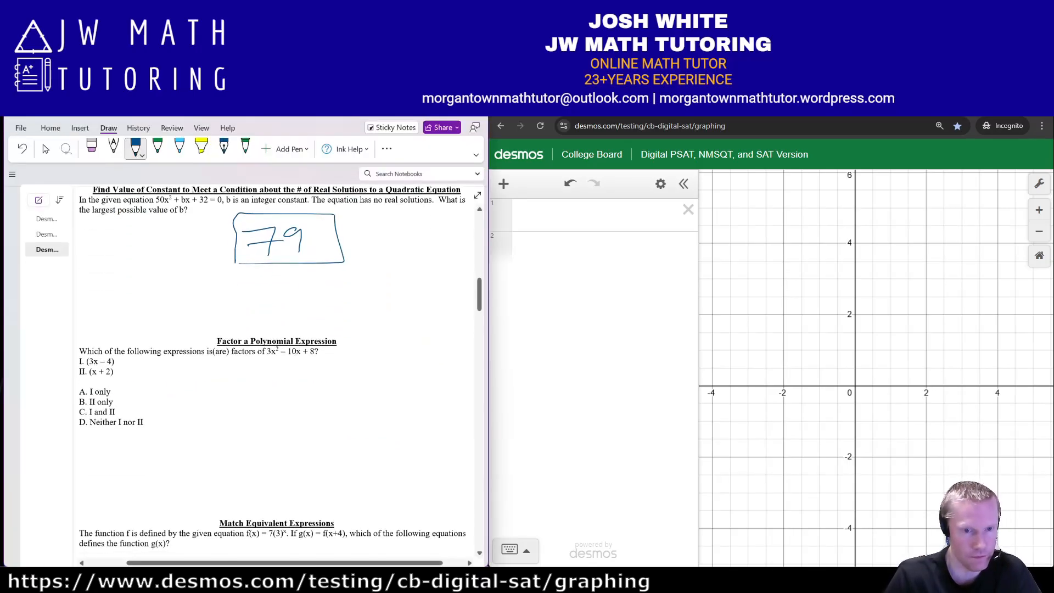
scroll(275, 374, "down", 3)
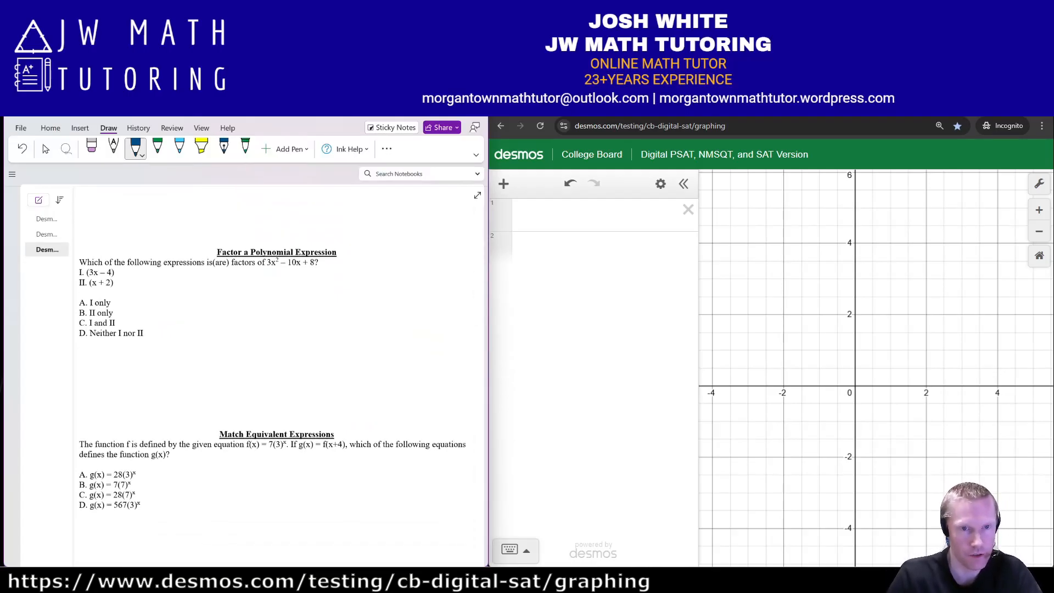
left_click(577, 215)
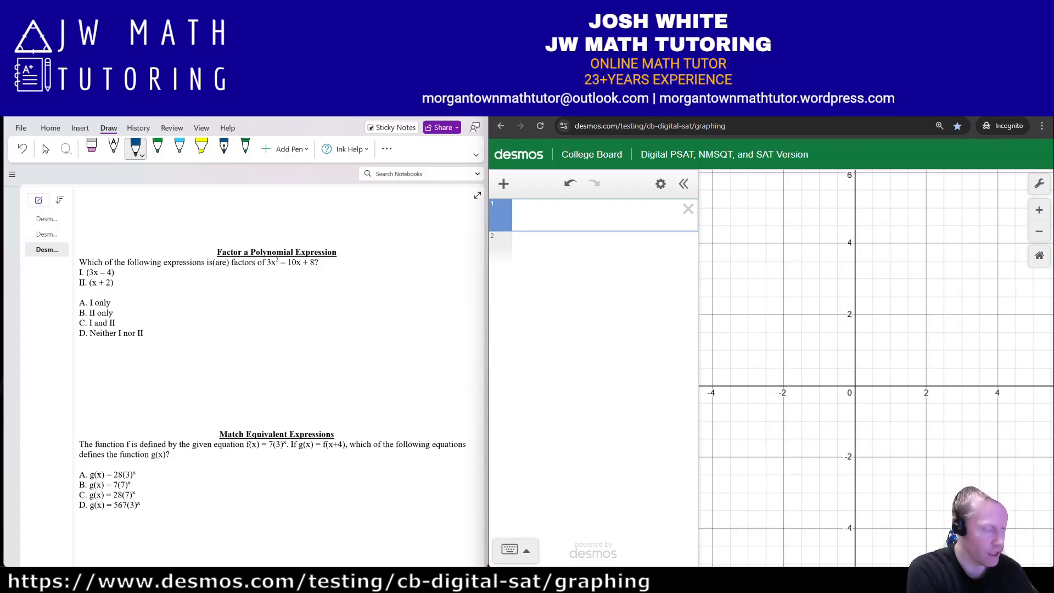
type("3x^2")
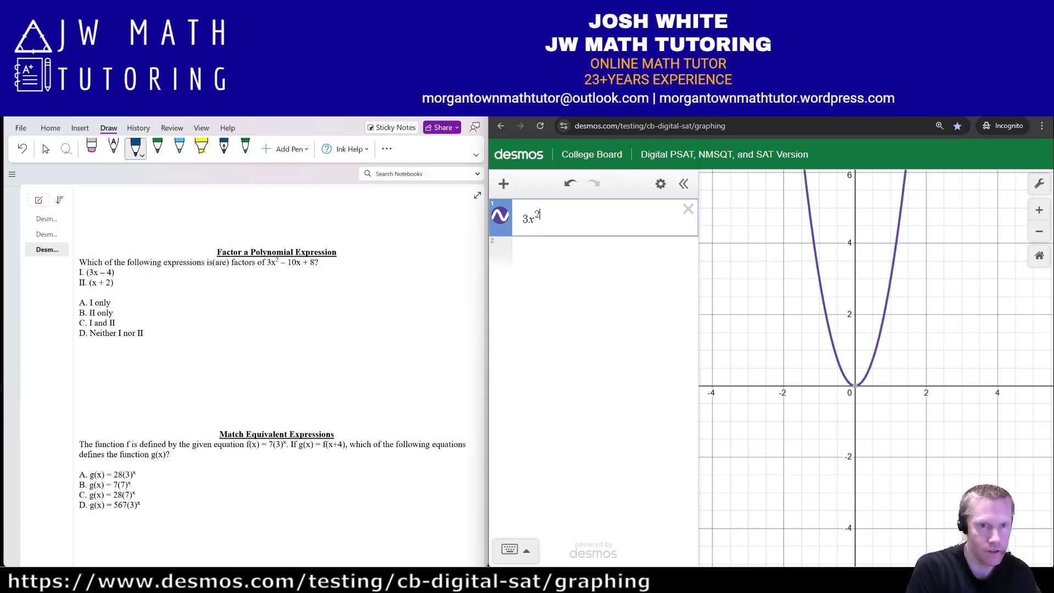
key("Right")
type("-10x+8")
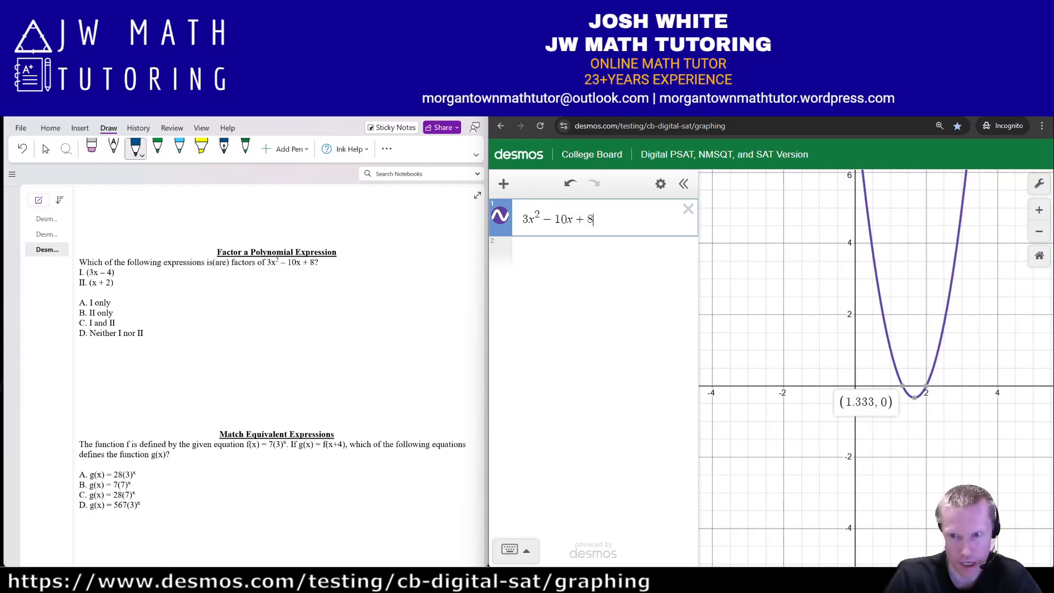
Step: Inspect the parabola's smaller x-intercept and convert 1.3333333333333333 to a fraction on a new Desmos line
left_click(903, 387)
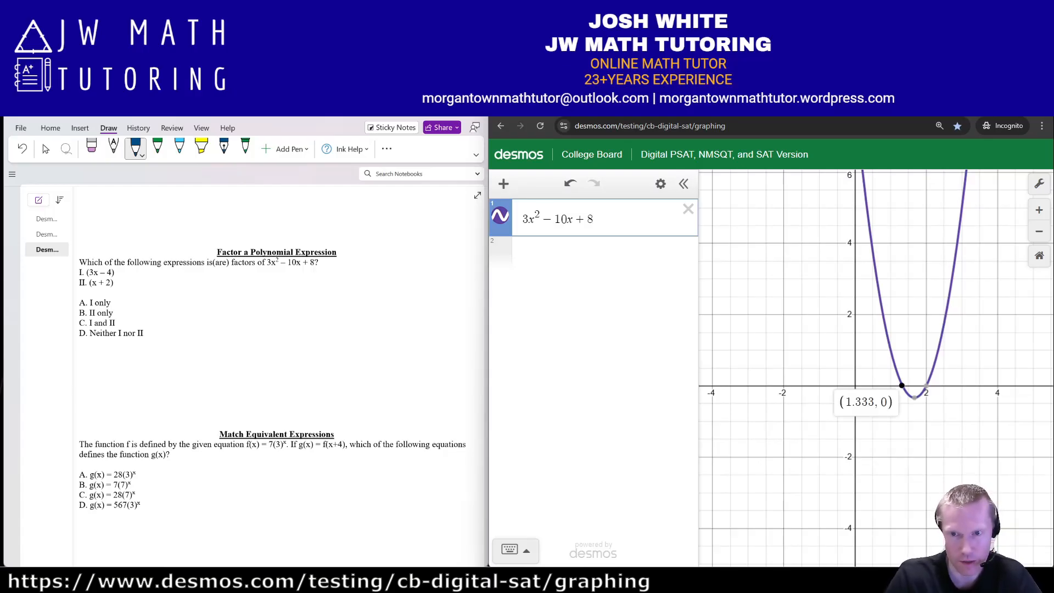
left_click(576, 254)
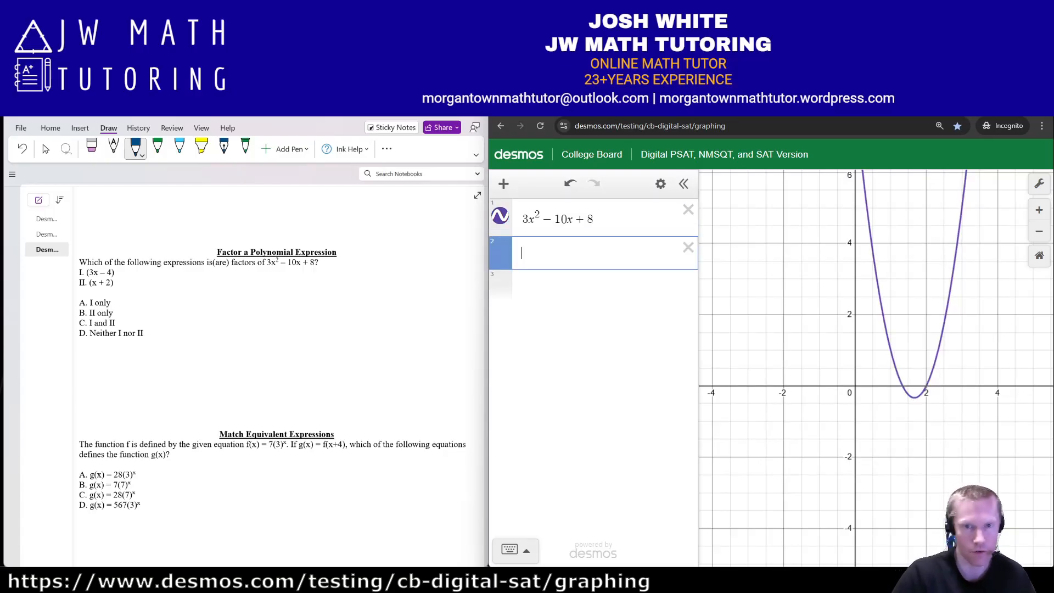
type("1.333333")
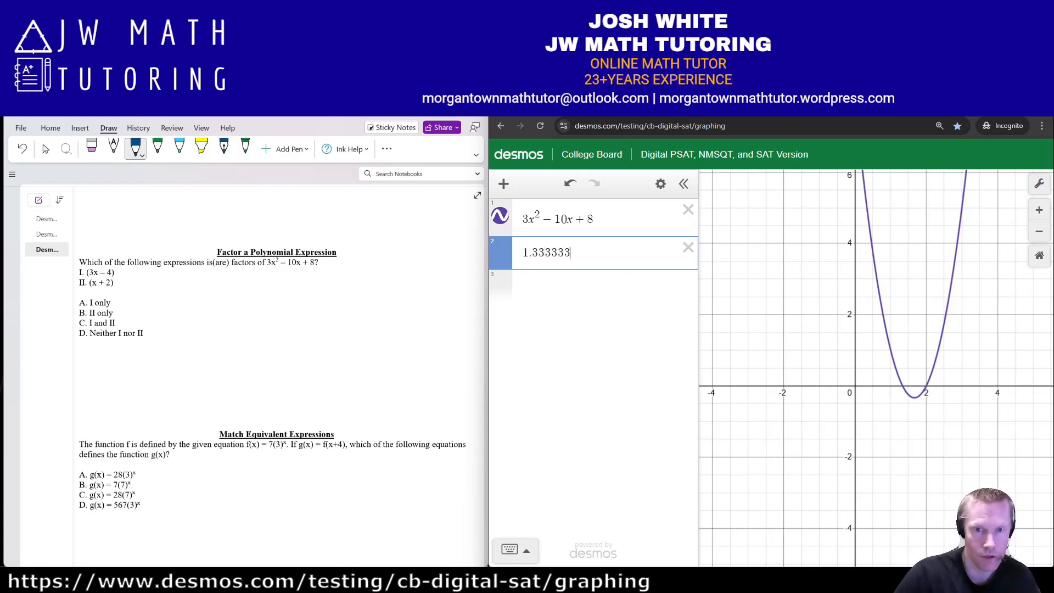
type("3333333333")
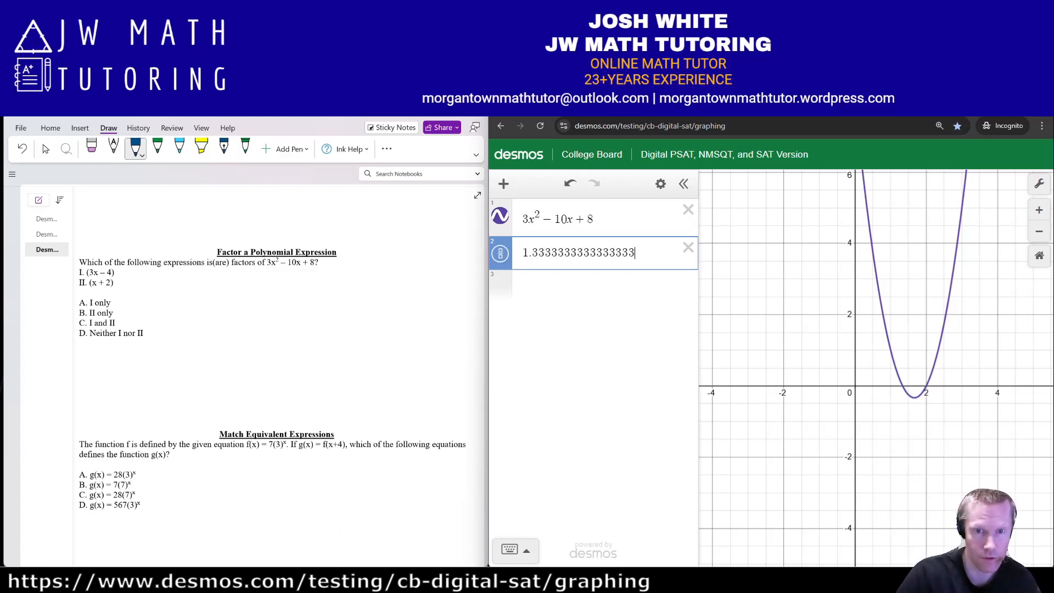
left_click(500, 253)
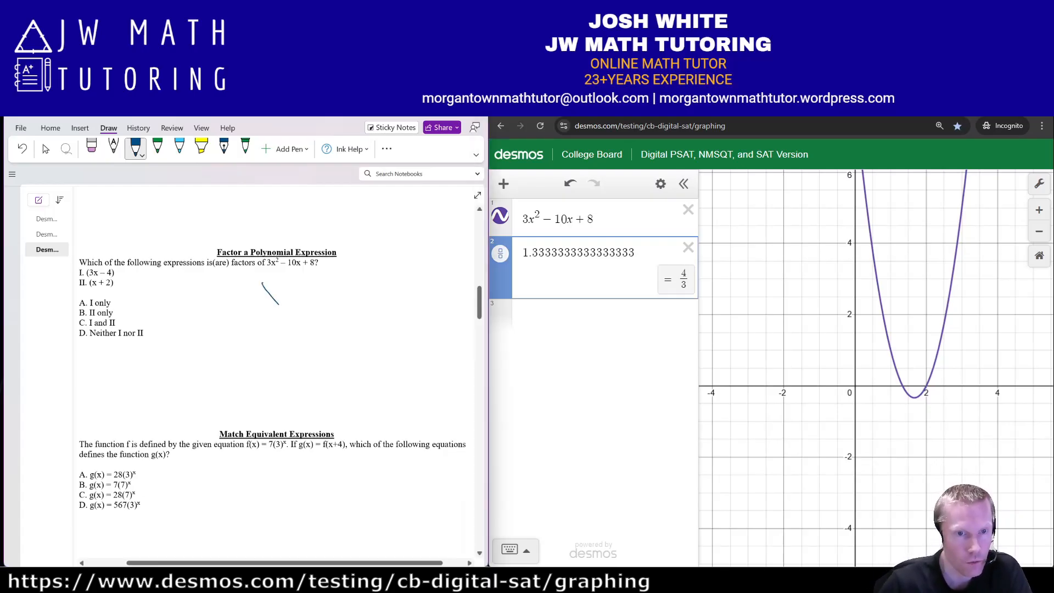
Step: Handwrite the first factor (x - 4/3) beside the factoring question in OneNote
left_click_drag(263, 284, 278, 302)
left_click_drag(277, 283, 264, 302)
left_click_drag(283, 295, 315, 295)
left_click_drag(311, 281, 311, 301)
mouse_move(296, 304)
left_mouse_down()
mouse_move(317, 304)
mouse_move(307, 325)
left_mouse_up()
left_click_drag(334, 284, 355, 311)
left_click_drag(257, 270, 265, 319)
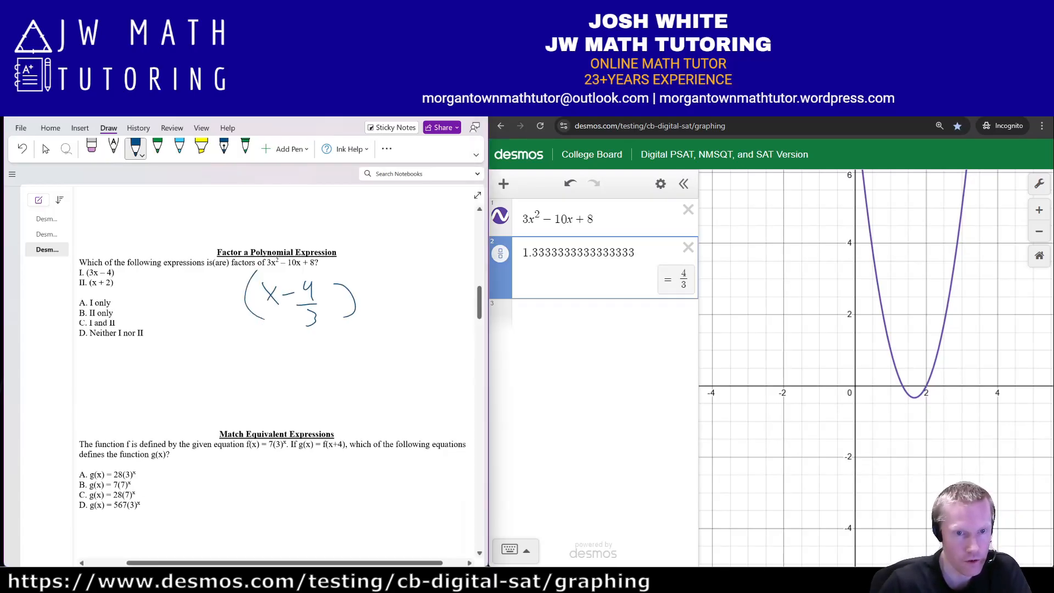
Step: Handwrite the second factor (x - 2) after checking the parabola's larger x-intercept, and cross out option II, (x + 2)
mouse_move(375, 282)
left_mouse_down()
mouse_move(378, 316)
mouse_move(399, 312)
left_mouse_up()
left_click_drag(398, 296, 378, 314)
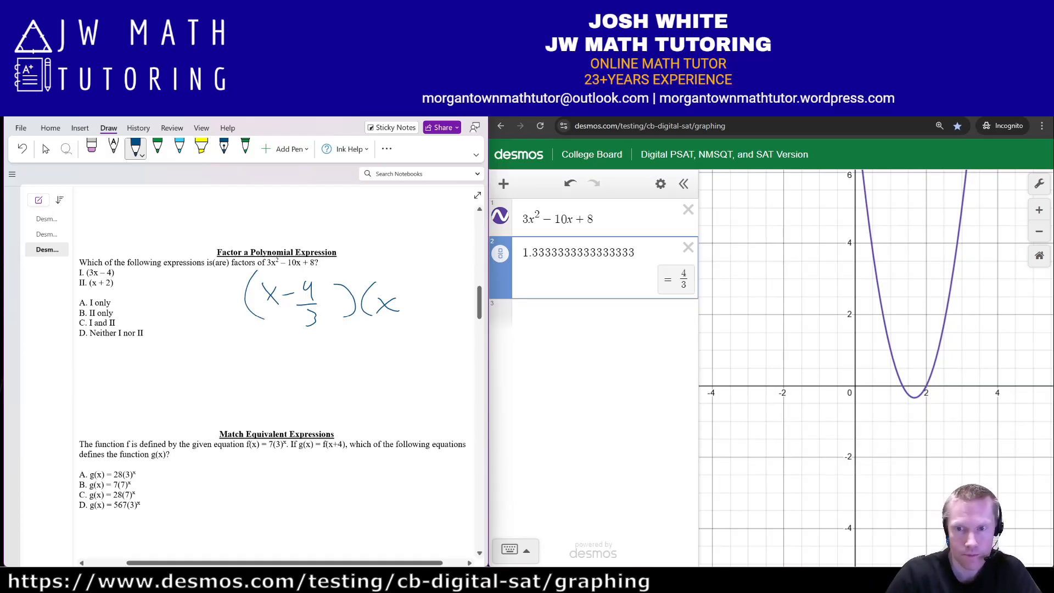
left_click(926, 386)
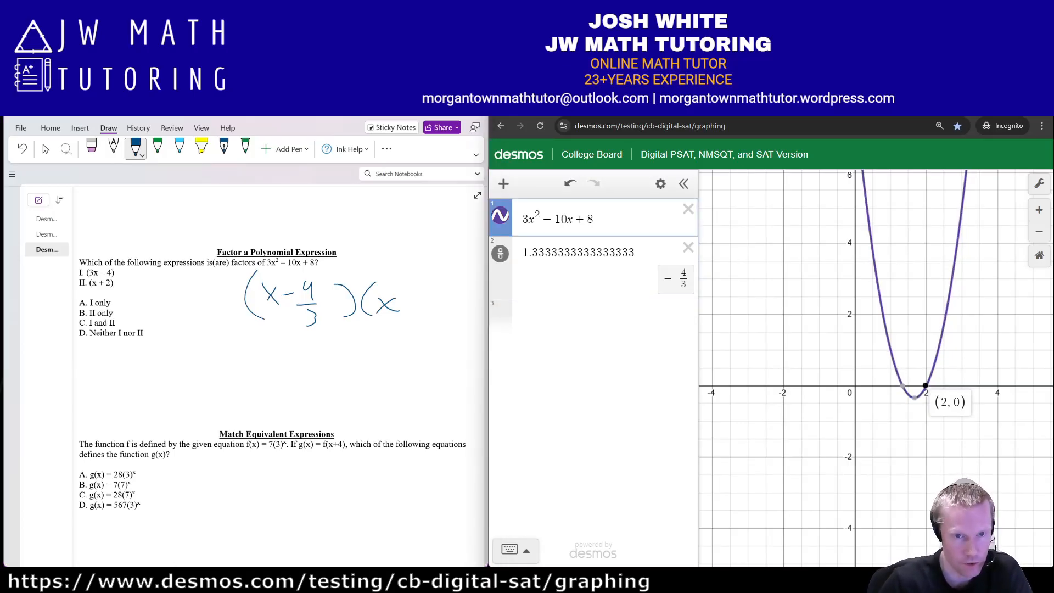
left_click_drag(408, 306, 418, 305)
mouse_move(425, 295)
left_mouse_down()
mouse_move(442, 308)
mouse_move(434, 311)
left_mouse_up()
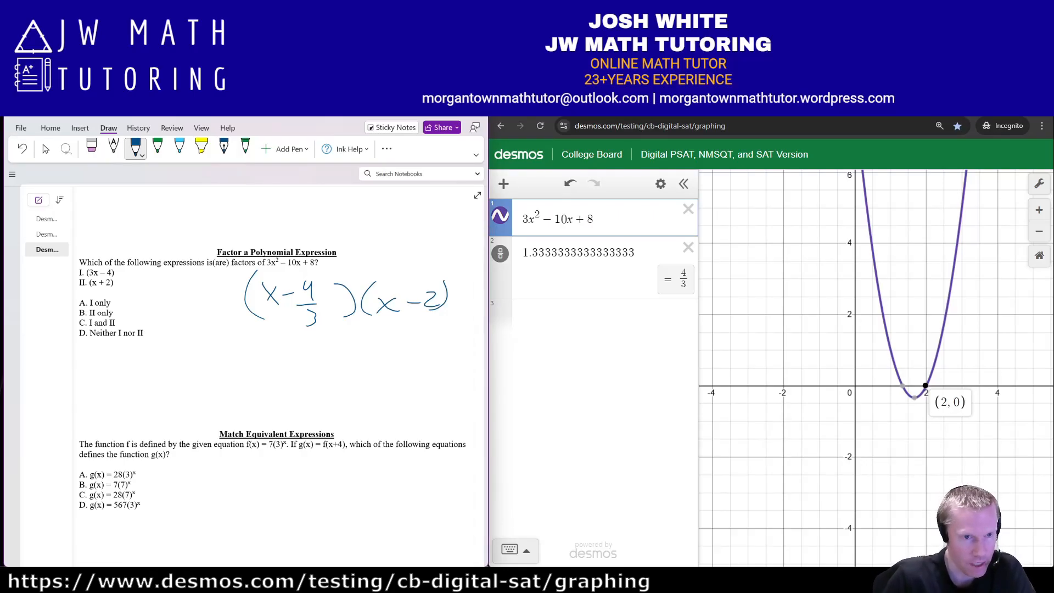
left_click_drag(84, 284, 121, 282)
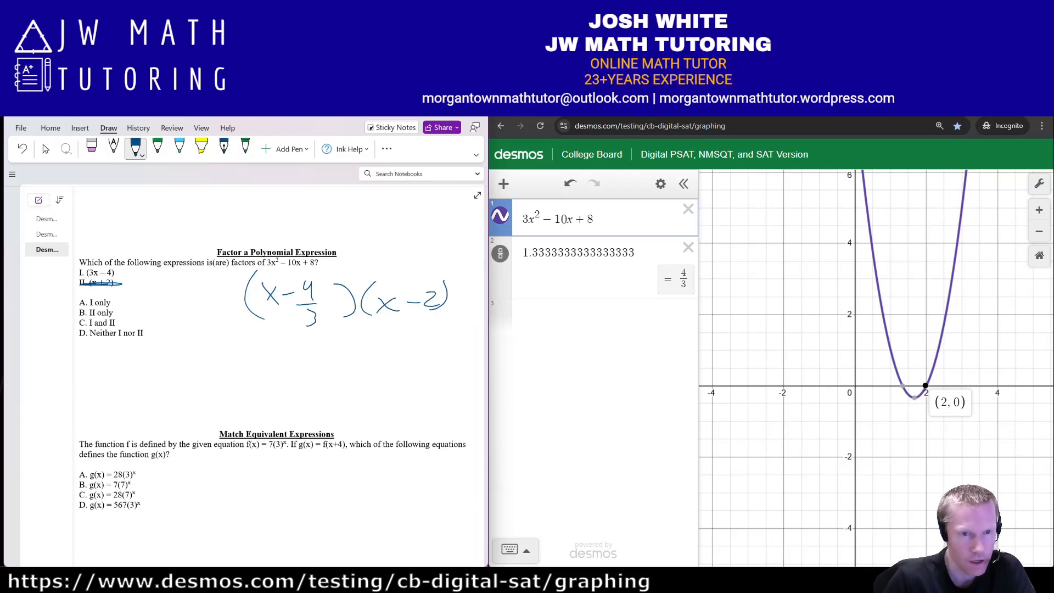
Step: Draw an arrow from the (x - 4/3) factor to option I, and multiply that factor by 3 to write (3x - 4) below
mouse_move(278, 323)
left_mouse_down()
mouse_move(131, 272)
mouse_move(133, 284)
left_mouse_up()
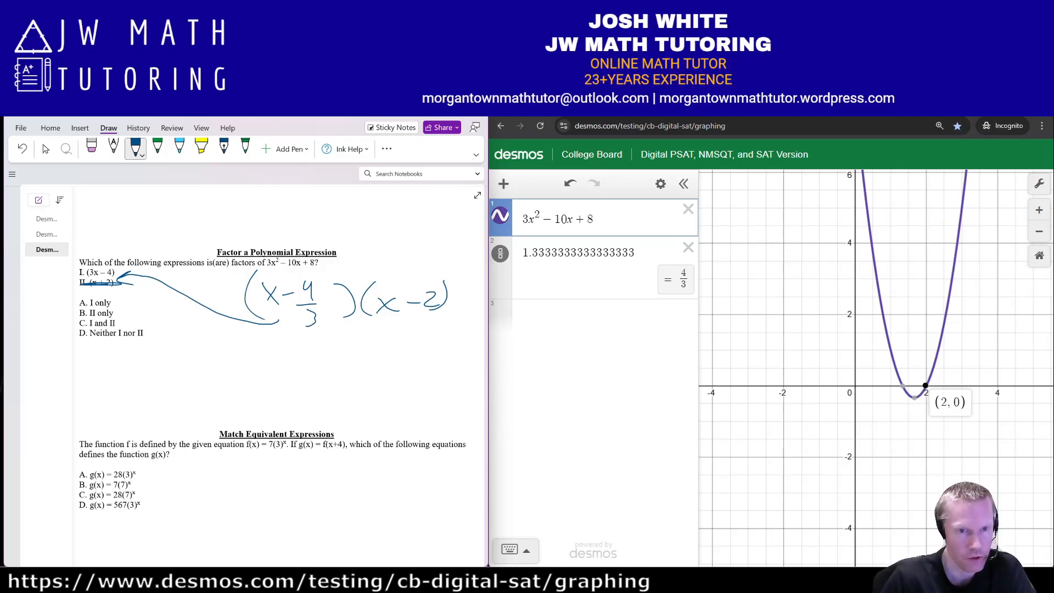
left_click_drag(233, 290, 237, 306)
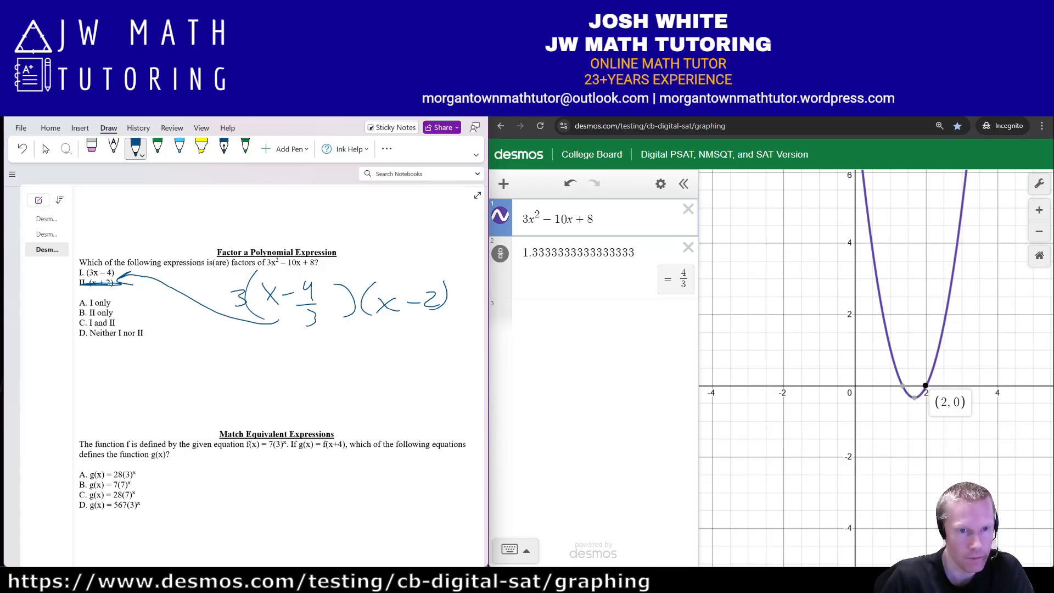
left_click_drag(298, 271, 300, 281)
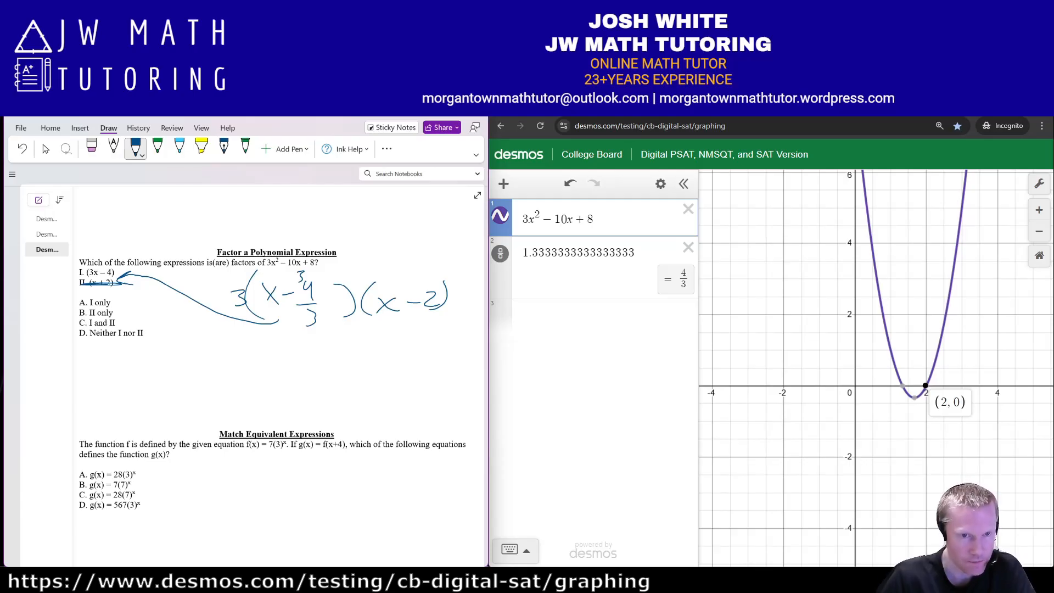
mouse_move(257, 356)
left_mouse_down()
mouse_move(259, 372)
mouse_move(294, 371)
left_mouse_up()
mouse_move(294, 360)
left_mouse_down()
mouse_move(282, 372)
mouse_move(312, 362)
left_mouse_up()
left_click_drag(317, 358, 328, 366)
mouse_move(325, 358)
left_mouse_down()
mouse_move(327, 374)
mouse_move(346, 378)
left_mouse_up()
Step: Draw an arrow from (3x - 4) to option I and circle answer choice A, I only
mouse_move(241, 348)
left_mouse_down()
mouse_move(214, 396)
mouse_move(159, 284)
mouse_move(125, 273)
mouse_move(139, 280)
left_mouse_up()
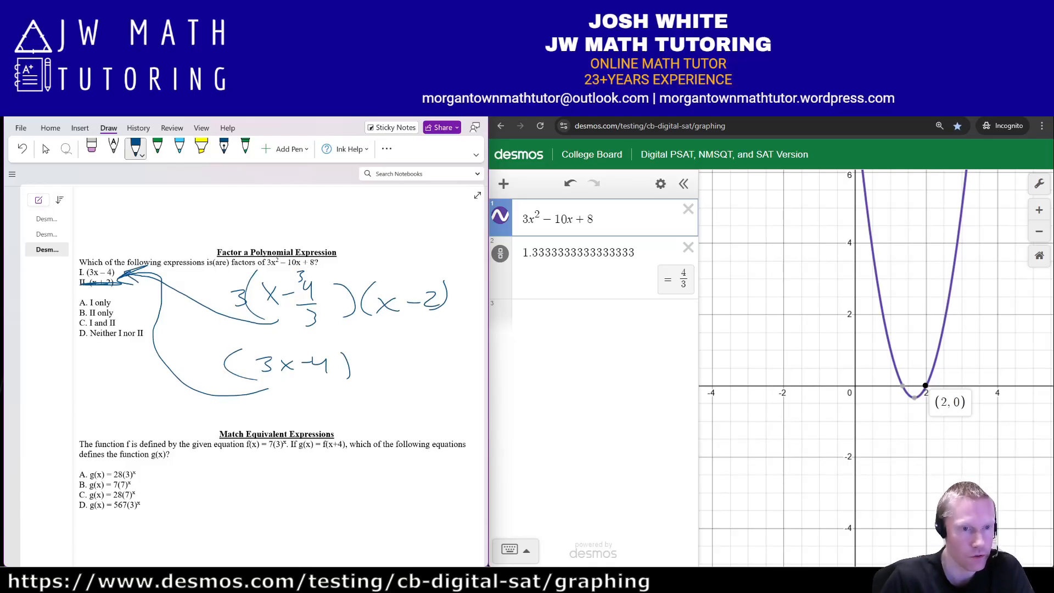
mouse_move(102, 293)
left_mouse_down()
mouse_move(78, 302)
mouse_move(113, 310)
mouse_move(88, 296)
mouse_move(80, 308)
left_mouse_up()
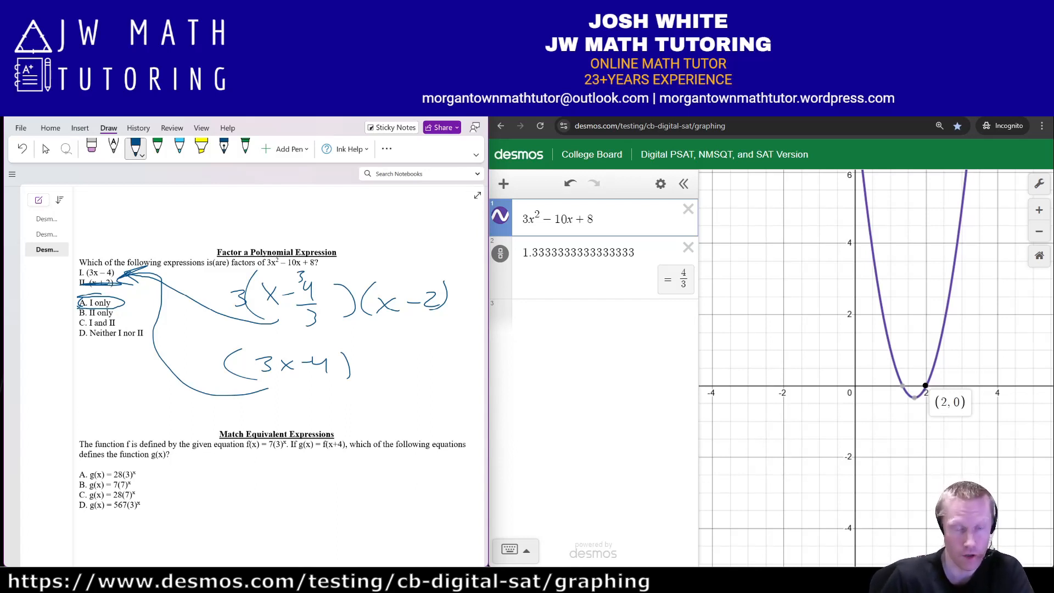
mouse_move(903, 386)
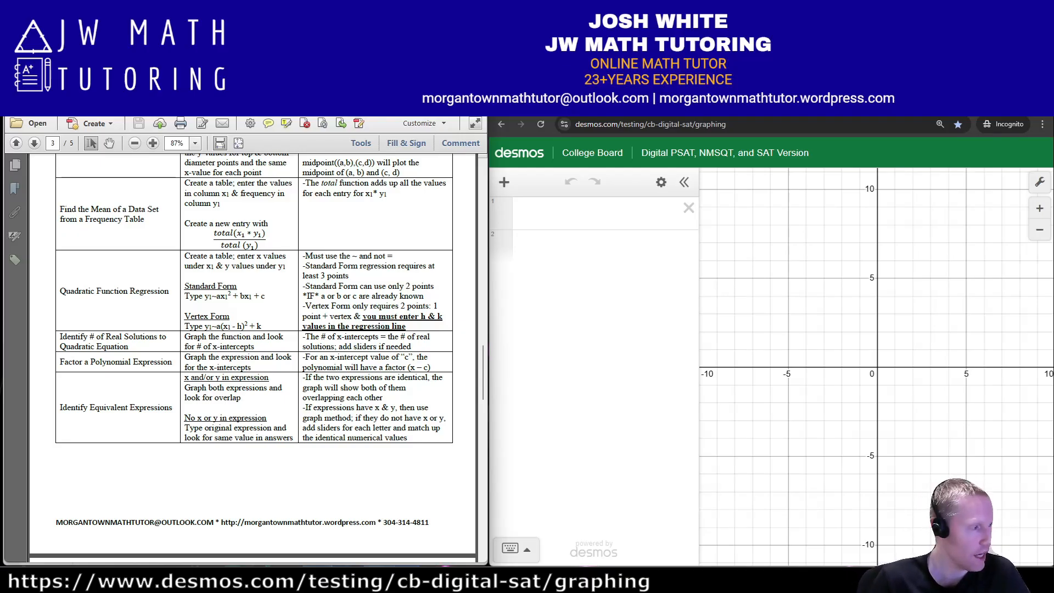
Step: Switch to OneNote's Match Equivalent Expressions question and enter its function f(x) = 7(3)^x in Desmos
key("alt+Tab")
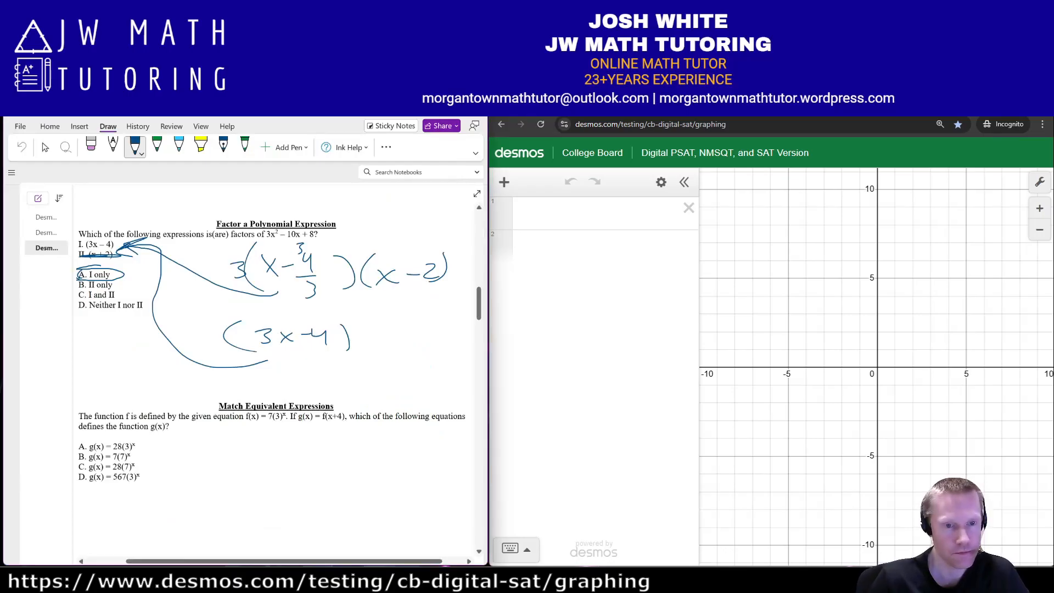
scroll(275, 368, "down", 3)
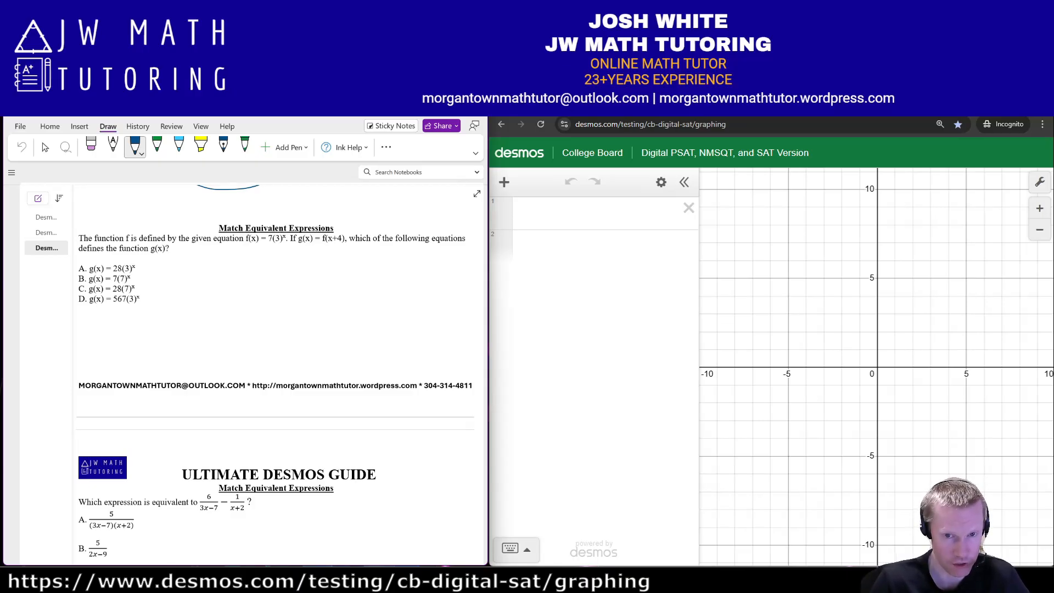
left_click(594, 214)
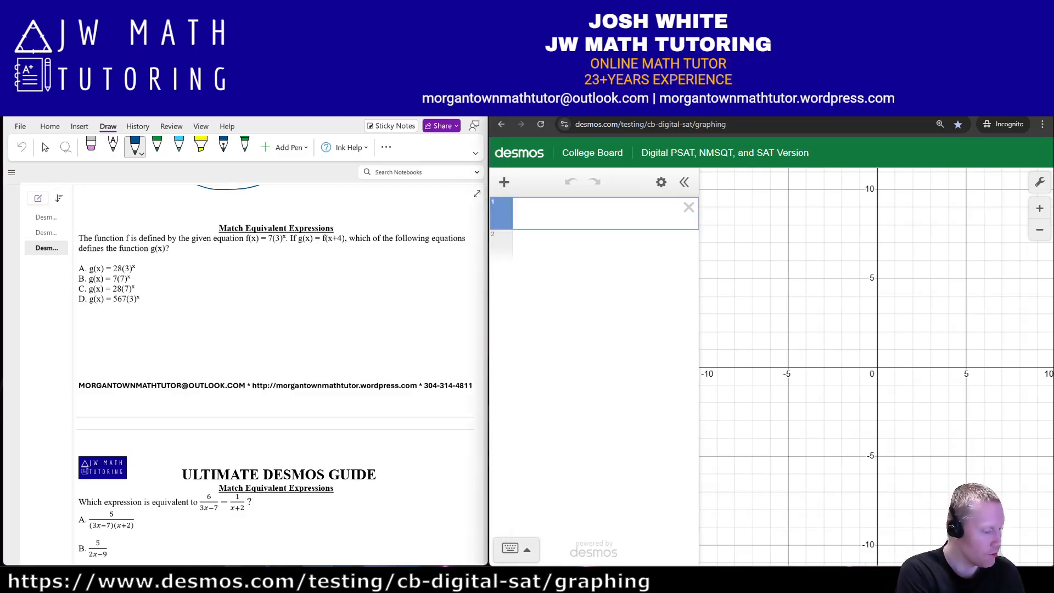
type("f(x)")
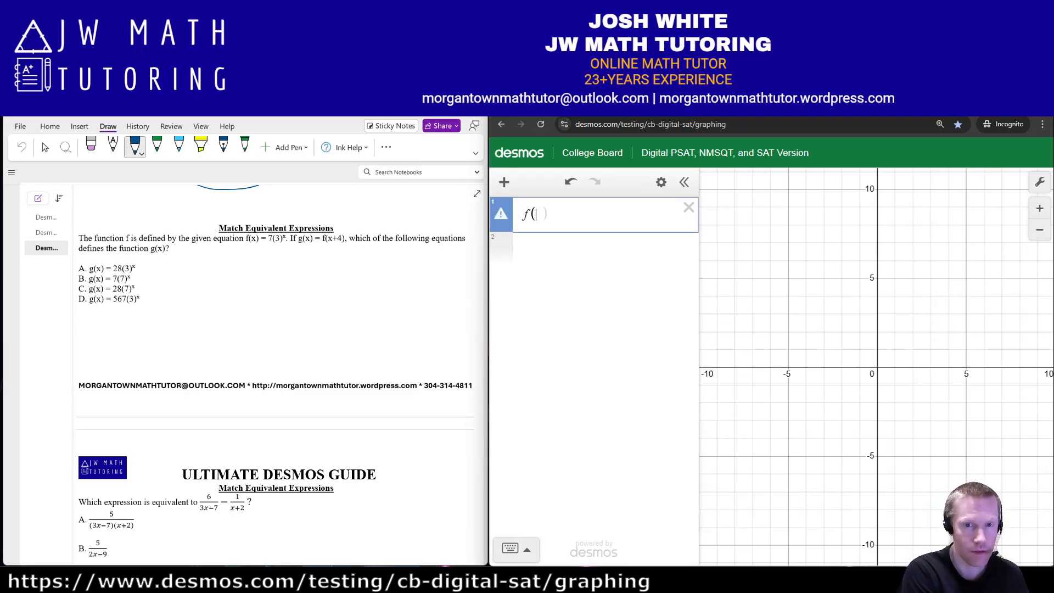
type("=7(3")
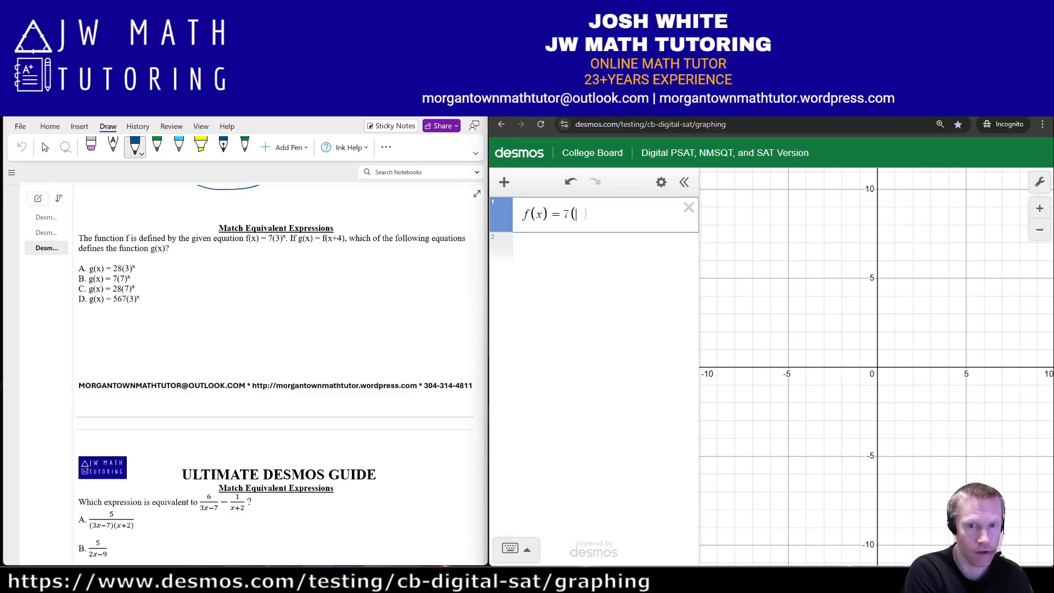
type(")^x")
key("Return")
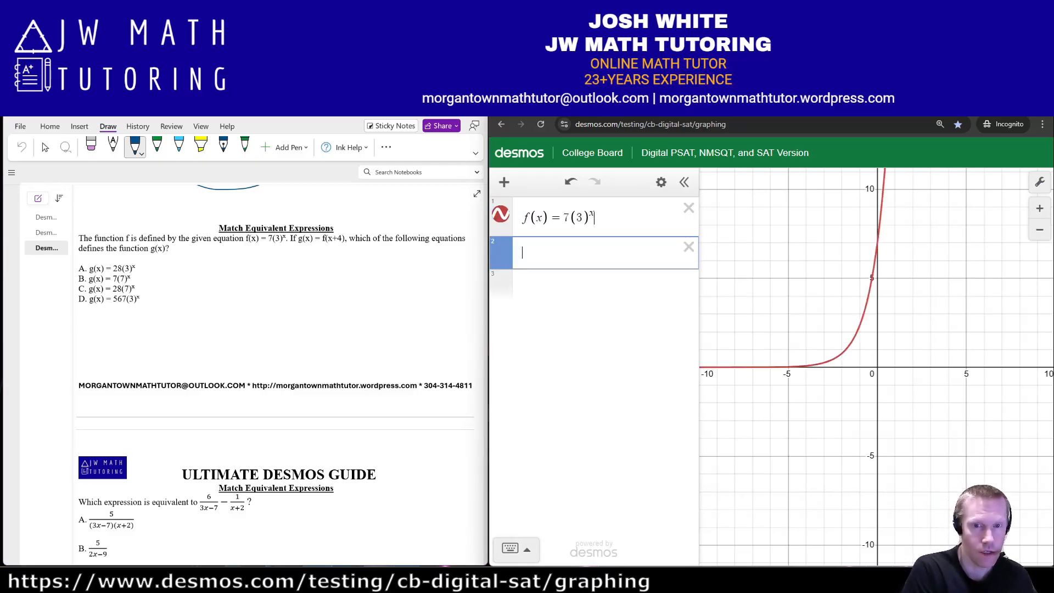
Step: Define g(x) = f(x+4) in Desmos and hide the graph of f(x)
type("g(x)")
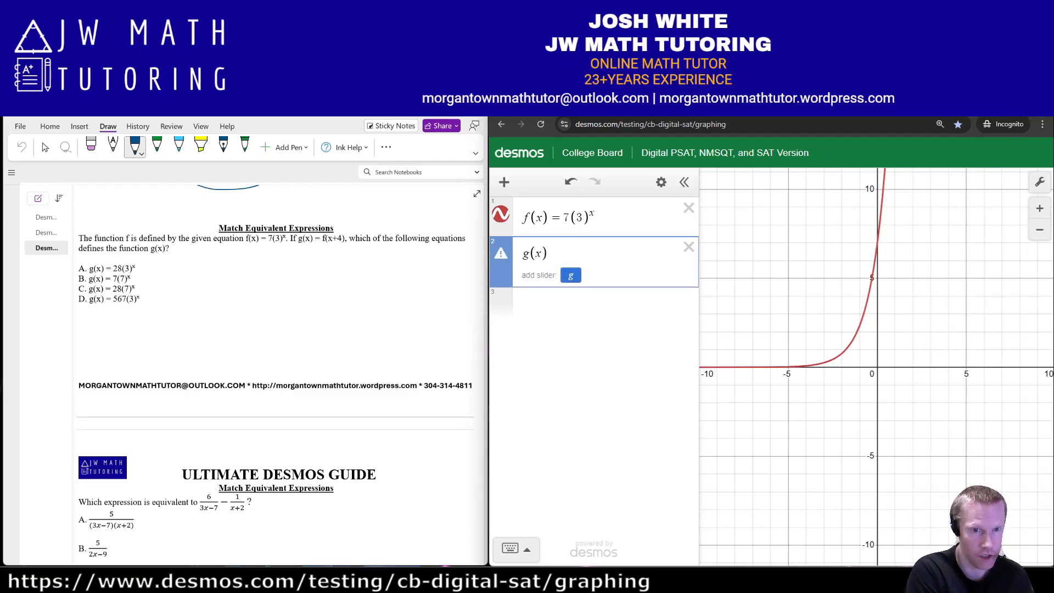
type("=f(x+4)")
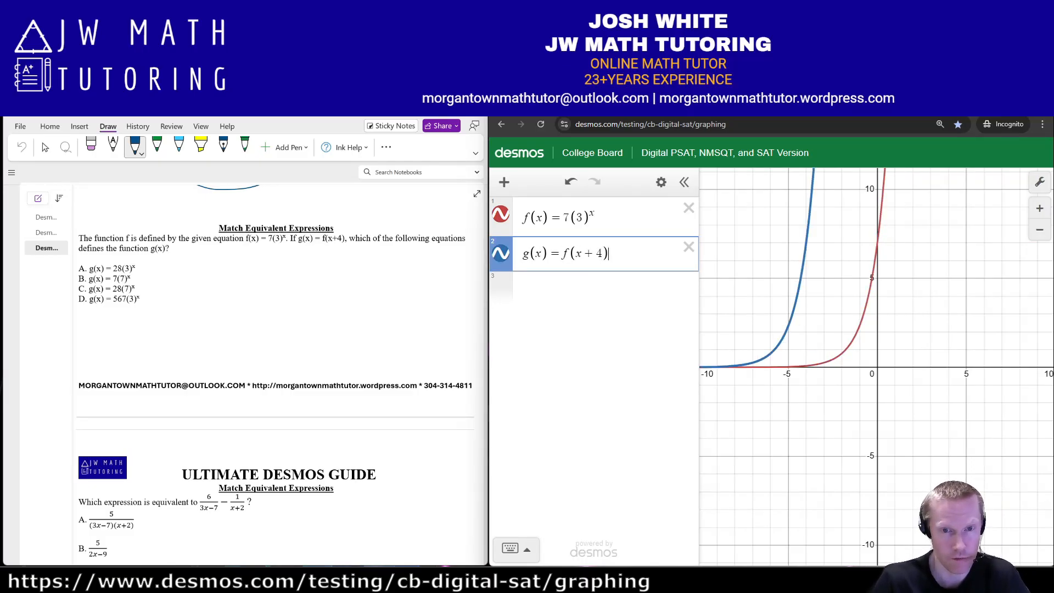
left_click(500, 214)
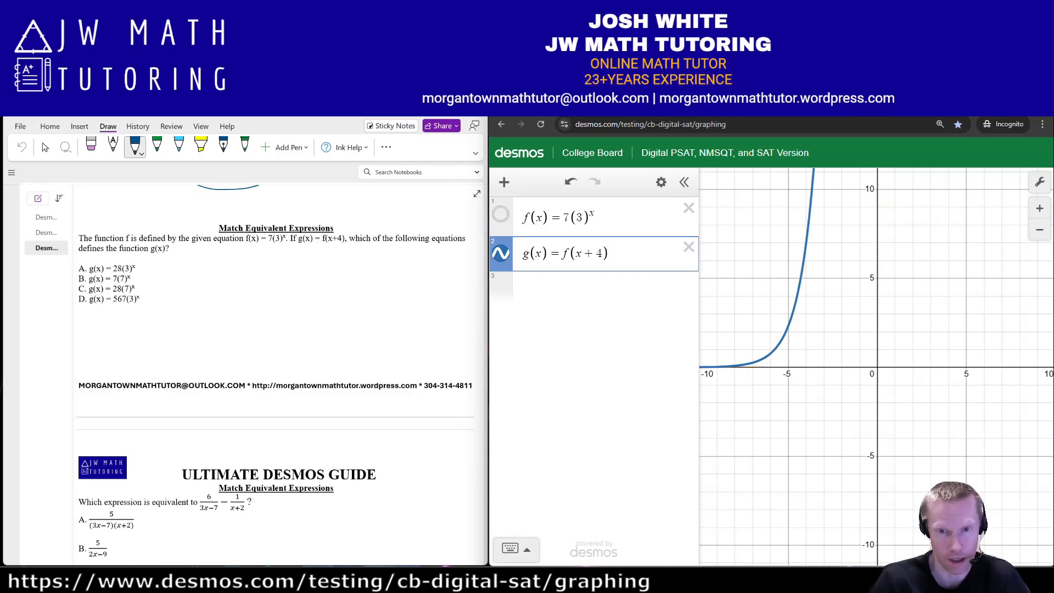
Step: Graph answer choices A and B on separate Desmos lines as 28(3)^x and 7(7)^x
key("Return")
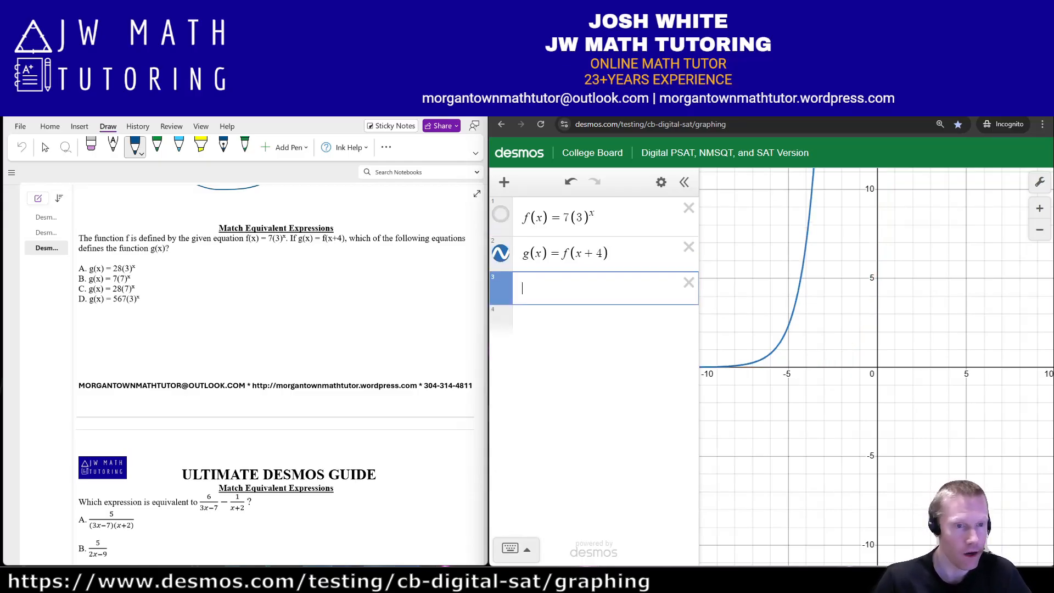
type("28")
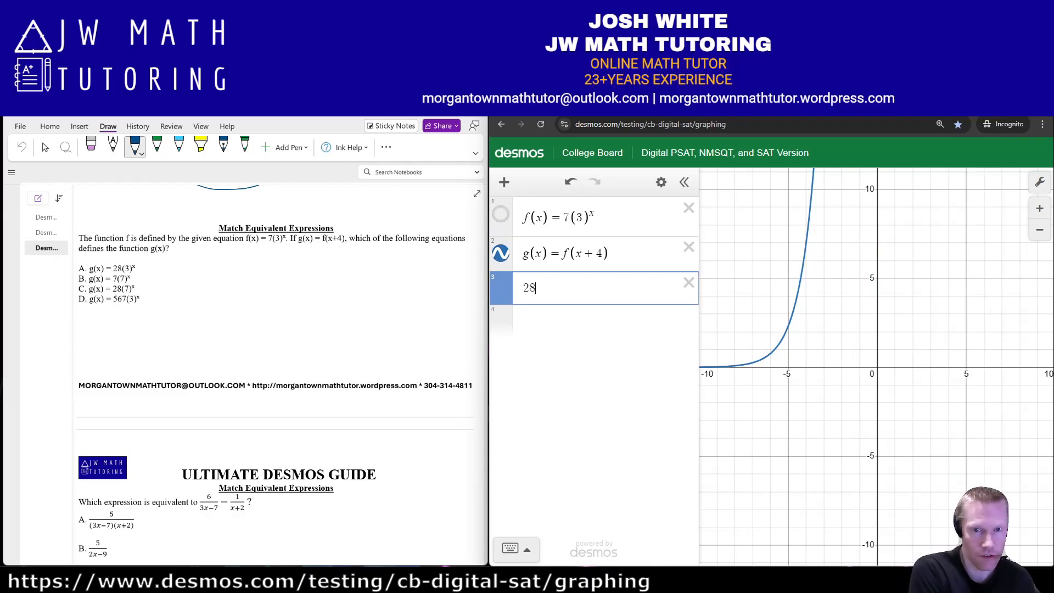
type("(3)^x")
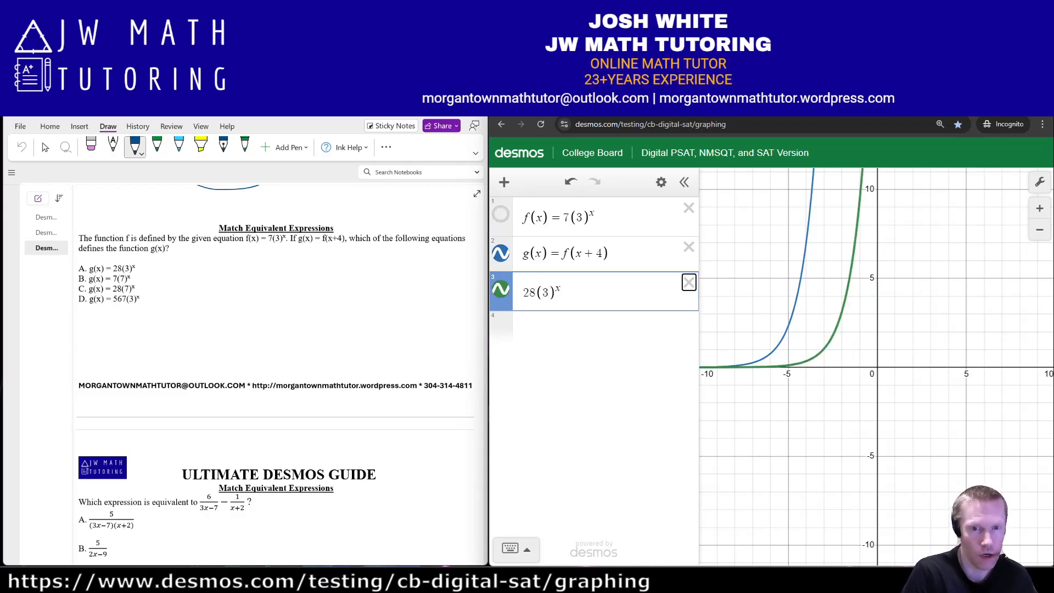
key("Return")
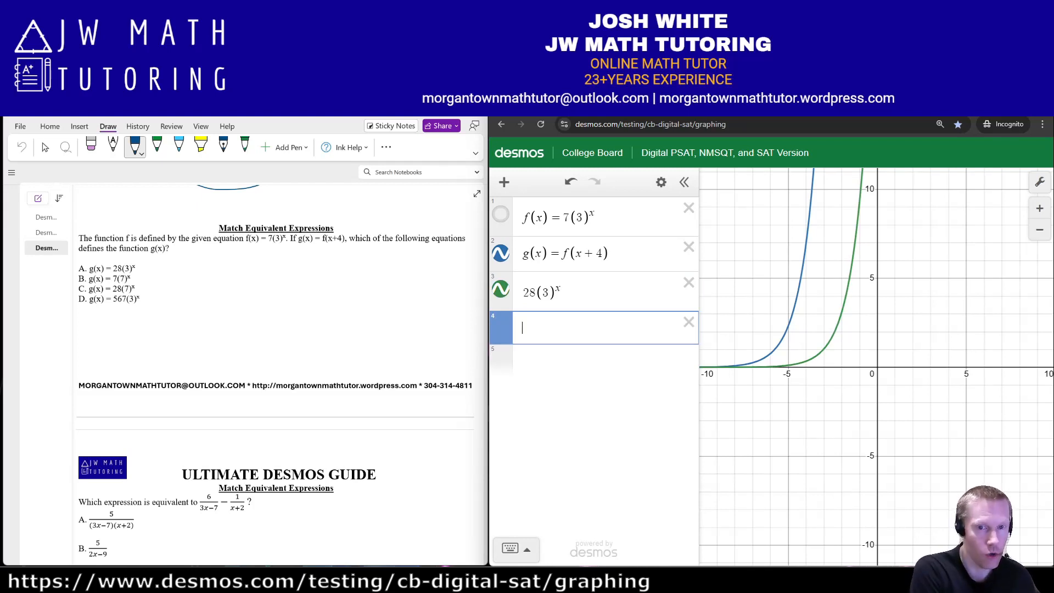
type("7(7)^2x")
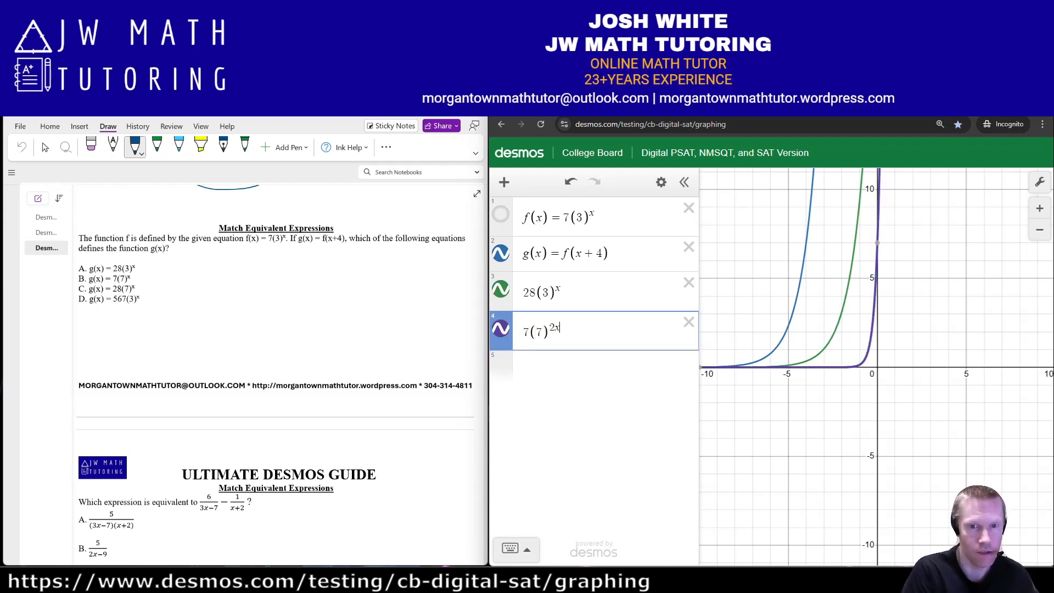
key("BackSpace")
key("BackSpace")
type("x")
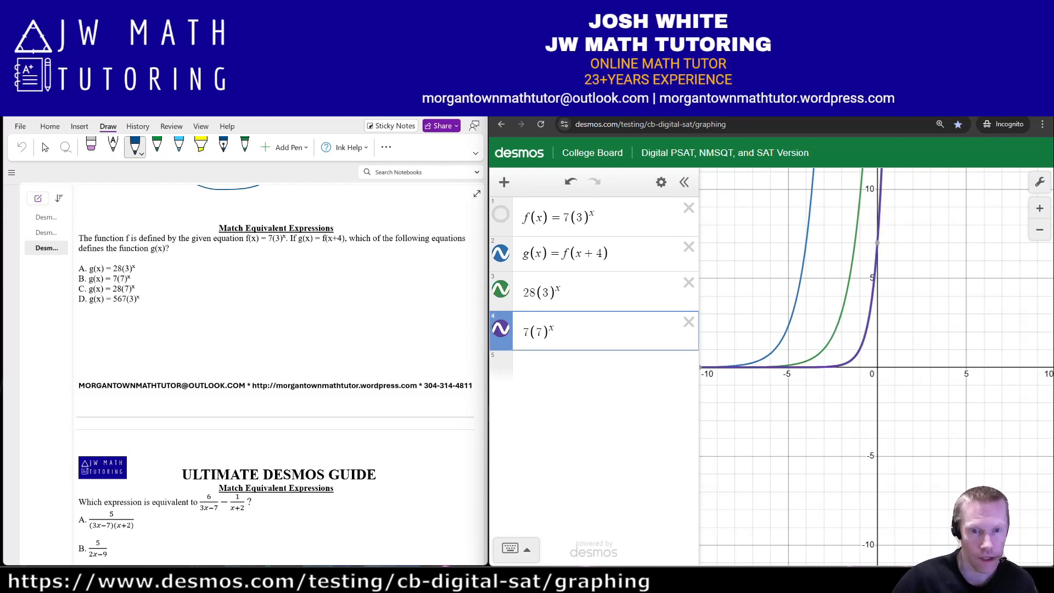
key("Return")
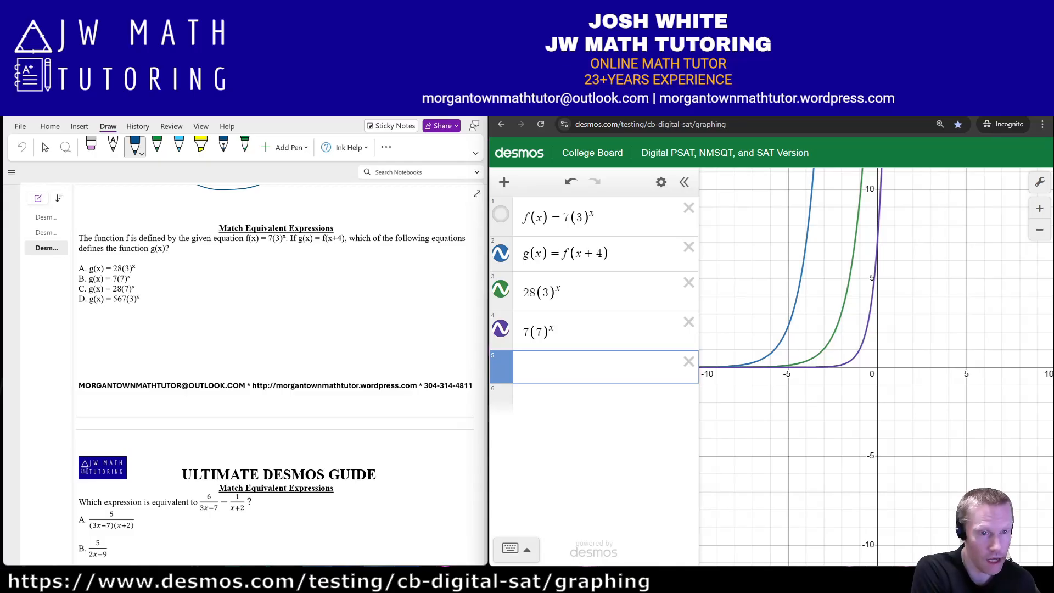
Step: Graph answer choices C and D on separate Desmos lines as 28(7)^x and 567(3)^x
type("28(7)")
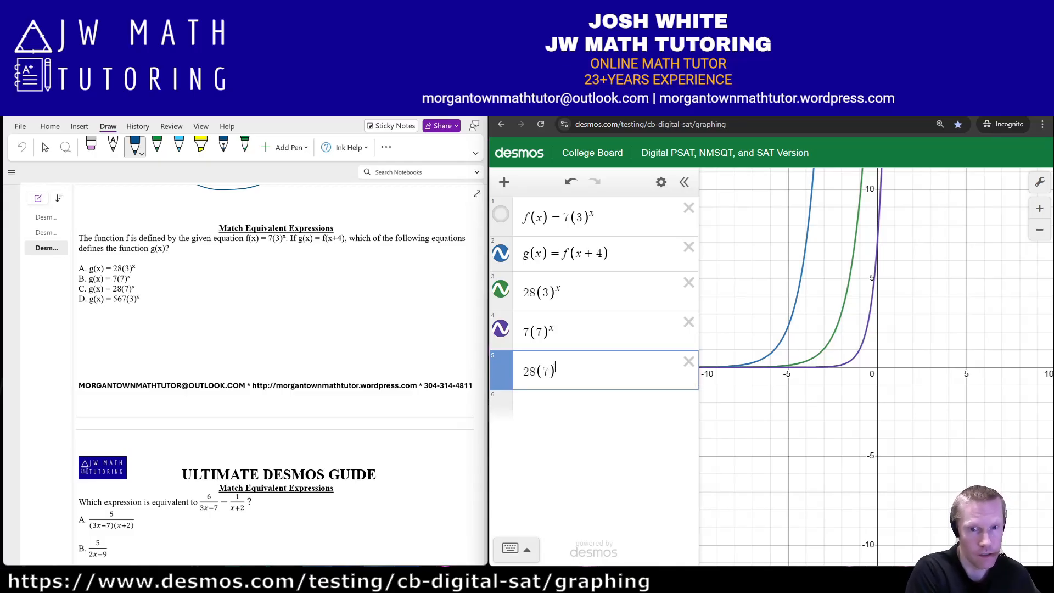
type("^x")
key("Return")
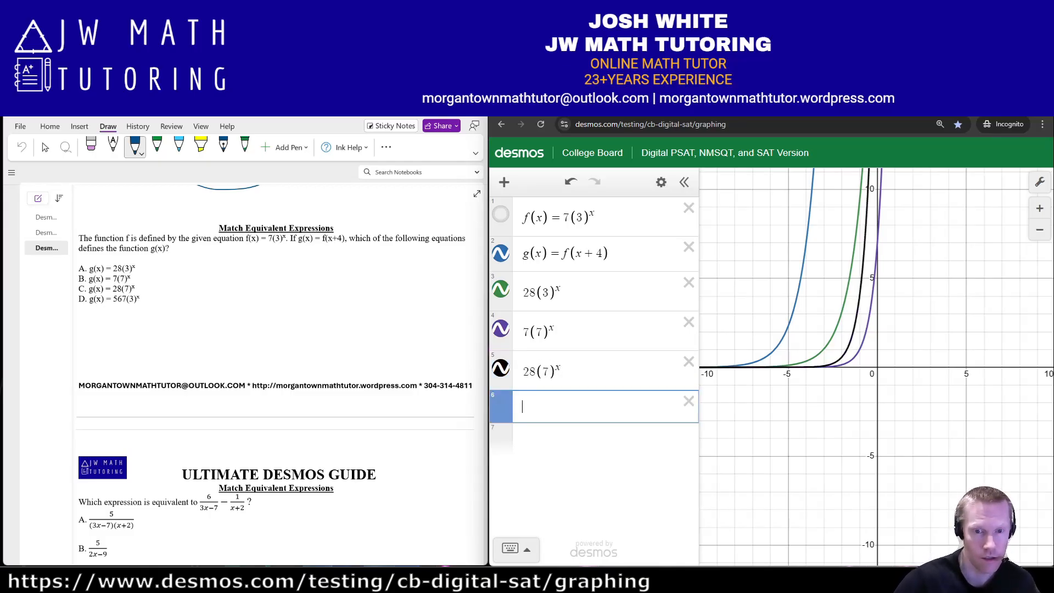
type("567")
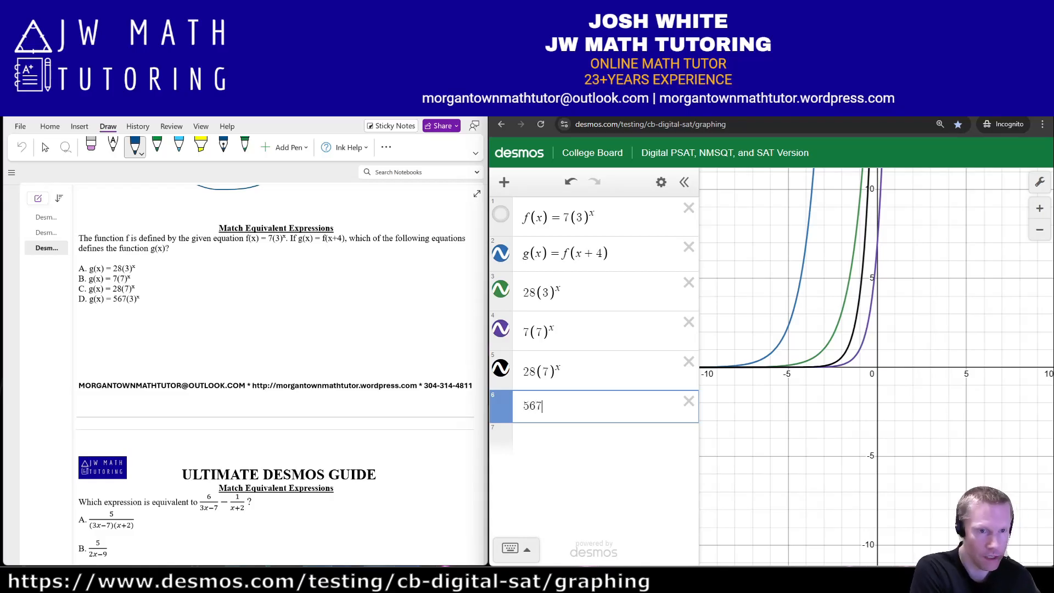
type("(3)^x")
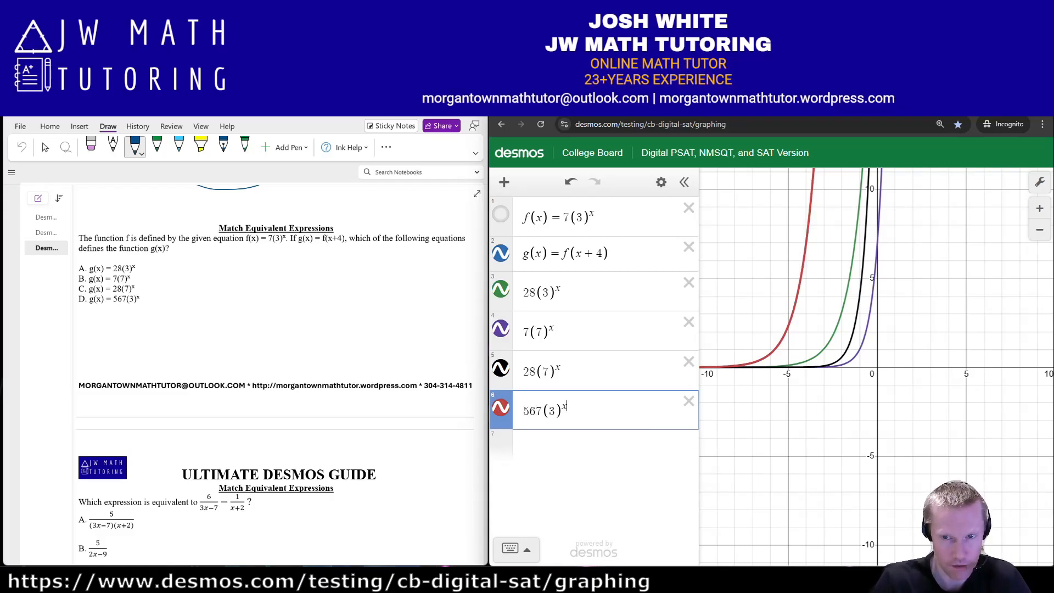
Step: Hide the graphs of 28(7)^x, 7(7)^x and 28(3)^x, and toggle 567(3)^x off and on to compare it with g(x)
left_click(501, 368)
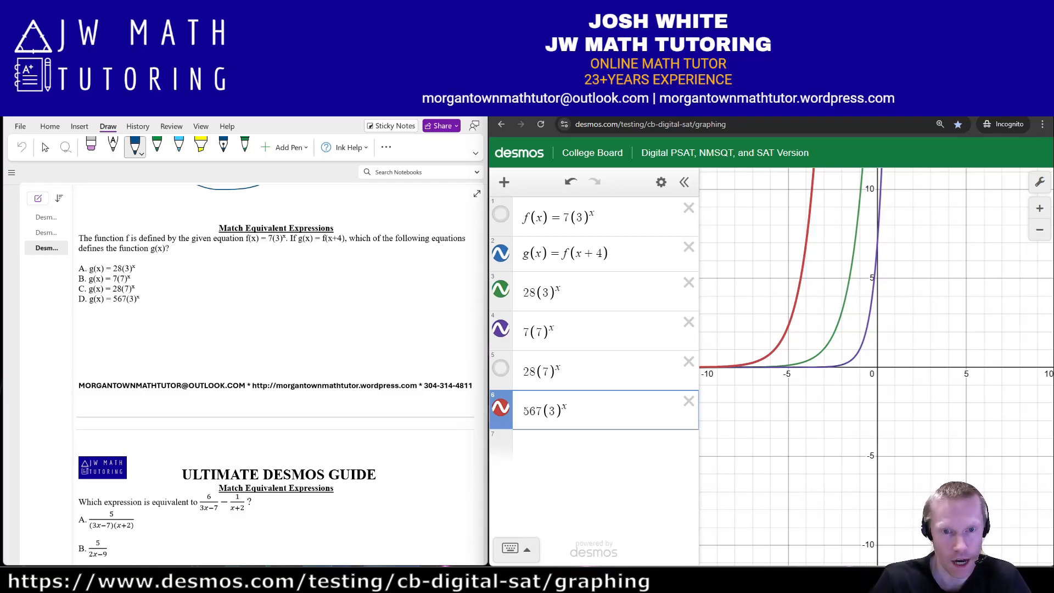
left_click(501, 328)
left_click(501, 289)
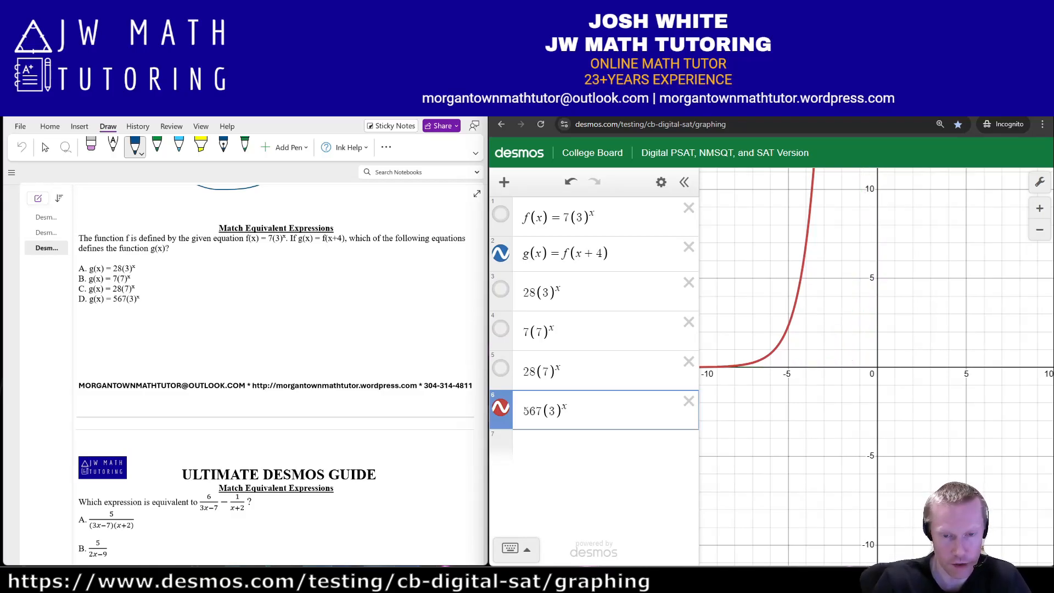
left_click(501, 407)
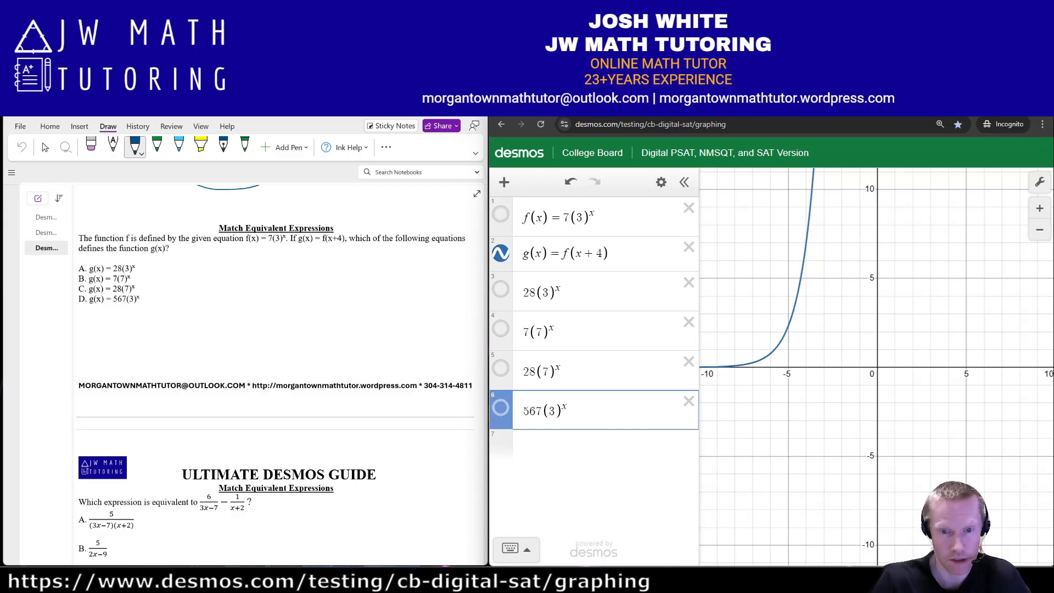
left_click(501, 408)
left_click(501, 408)
left_click(501, 408)
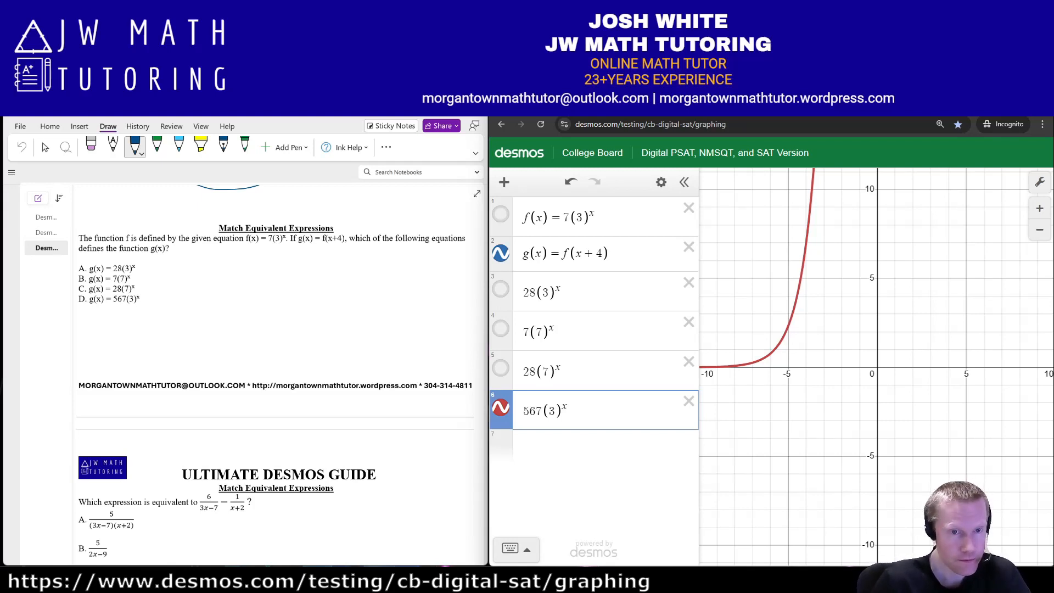
Step: Circle answer choice D, g(x) = 567(3)^x, in OneNote and delete all expressions in Desmos
mouse_move(138, 308)
left_mouse_down()
mouse_move(93, 309)
mouse_move(99, 291)
mouse_move(157, 299)
mouse_move(133, 307)
left_mouse_up()
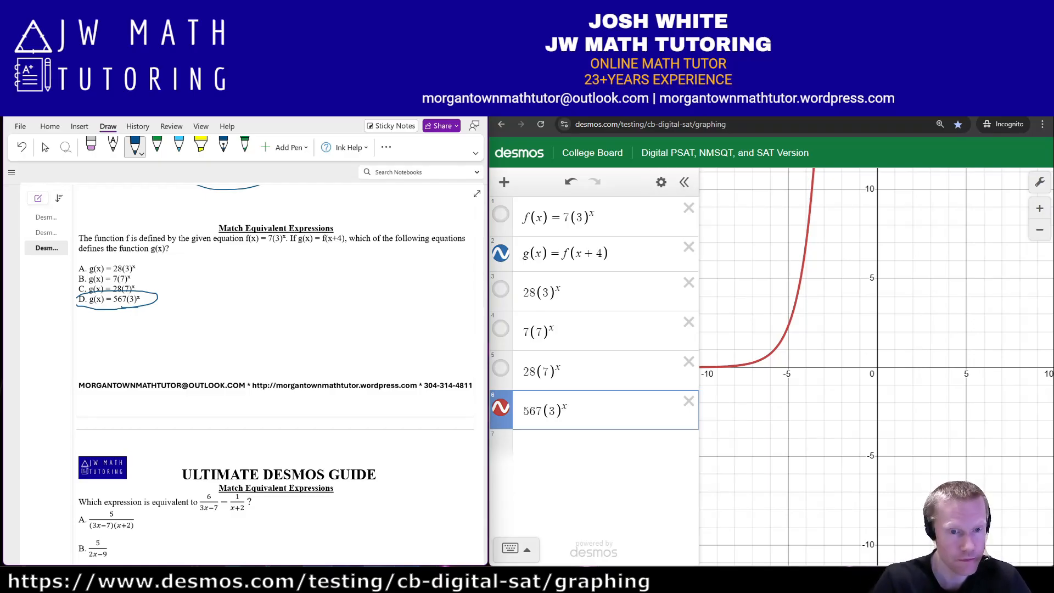
scroll(274, 373, "down", 3)
scroll(275, 373, "down", 2)
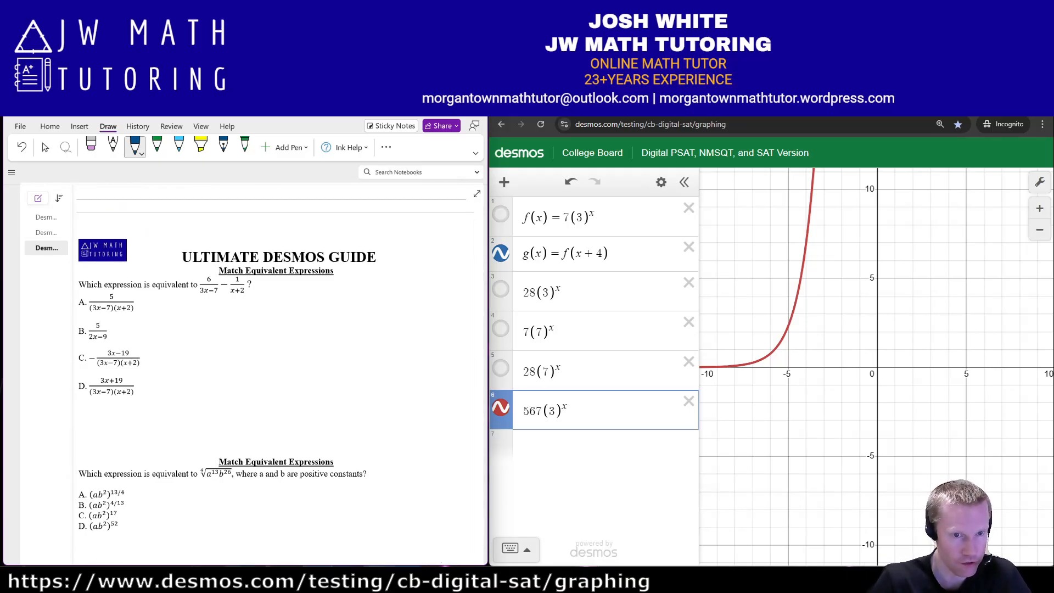
left_click(661, 182)
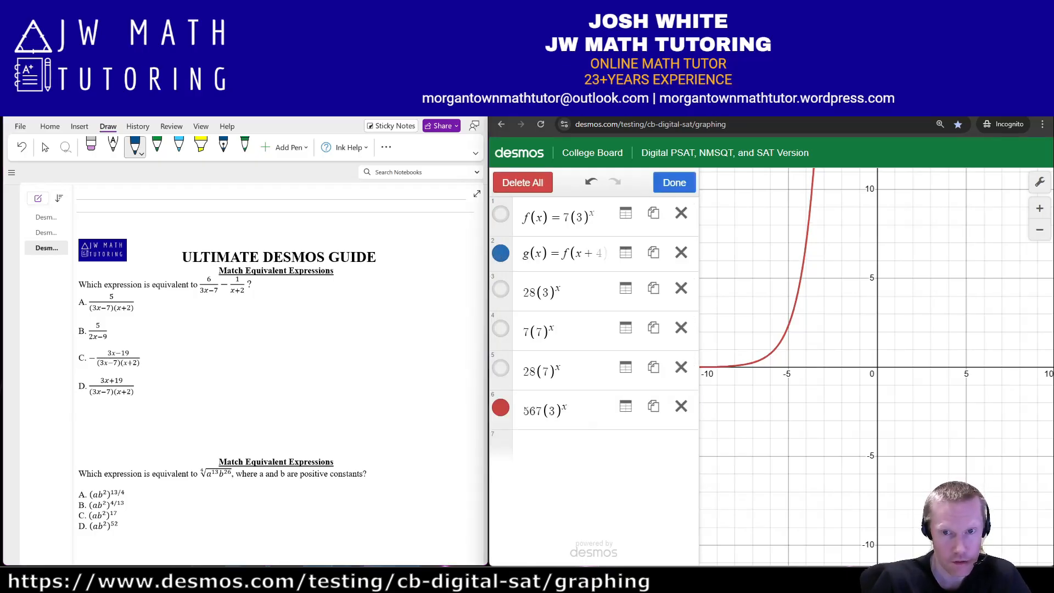
left_click(523, 183)
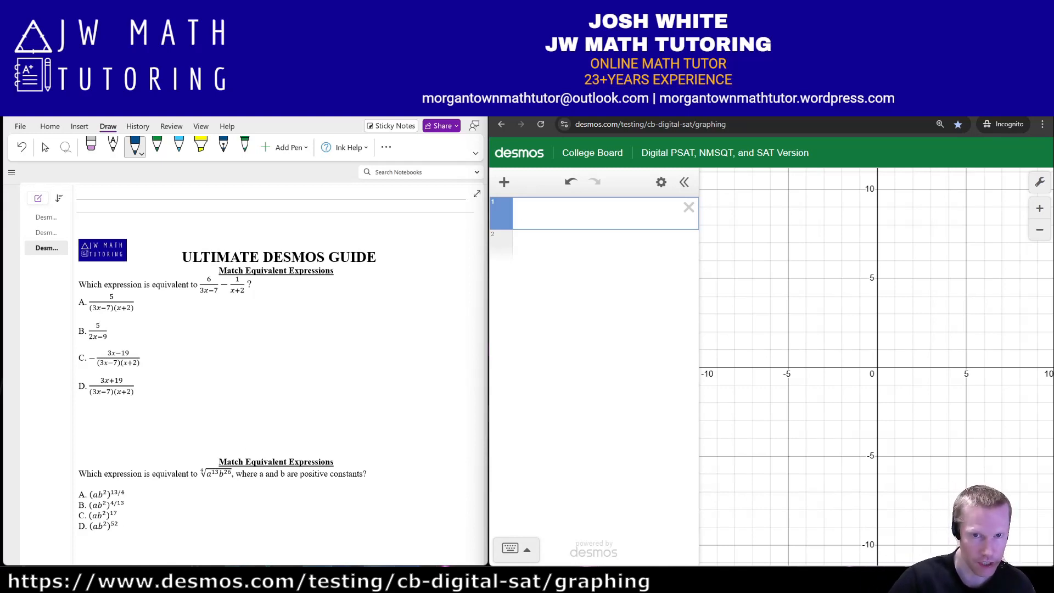
Step: Graph the next question's expression, 6/(3x-7) - 1/(x+2), on the first Desmos line
type("6/")
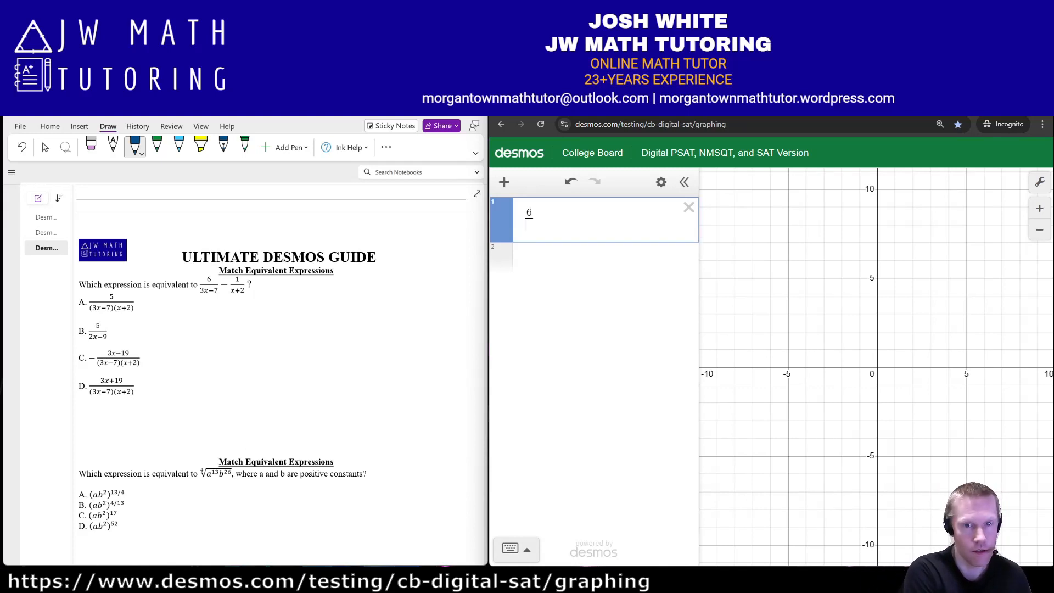
type("3x-7")
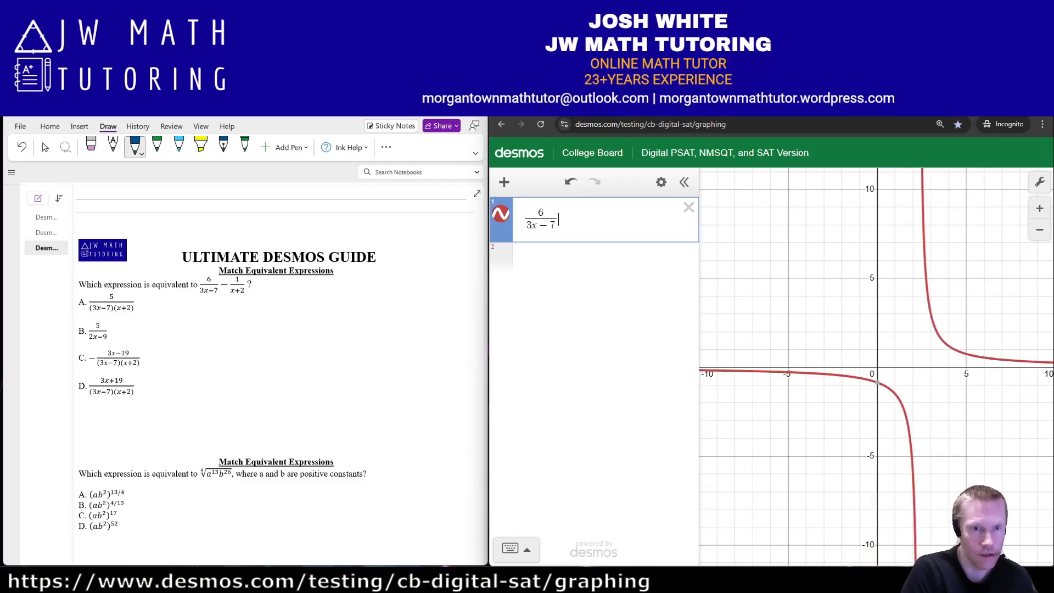
key("Right")
type("-1/x+2")
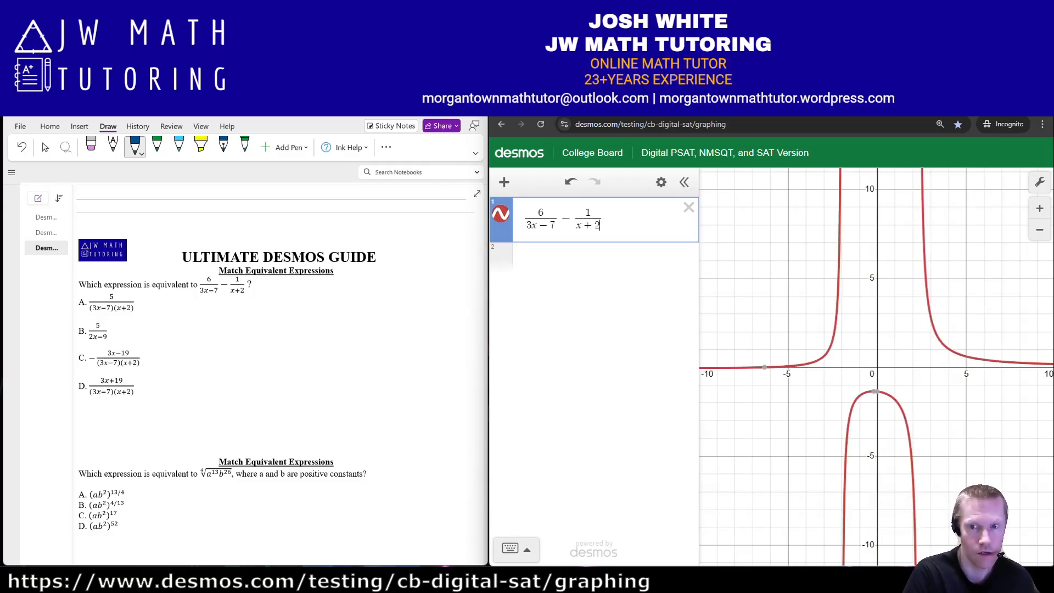
key("Return")
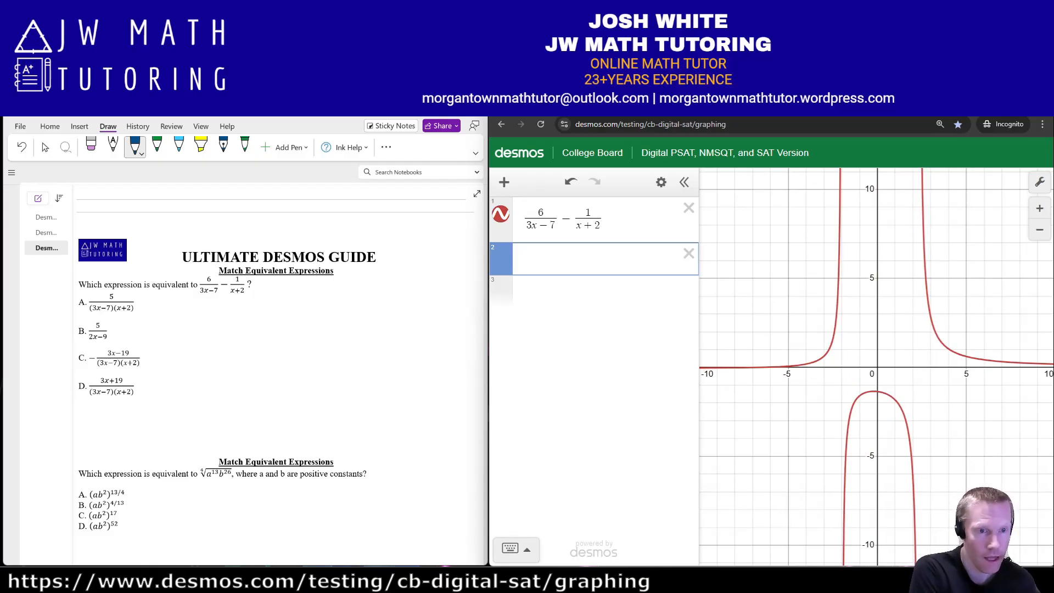
Step: Graph answer choices A and B on separate lines as 5/((3x-7)(x+2)) and 5/(2x-9)
type("5/(3")
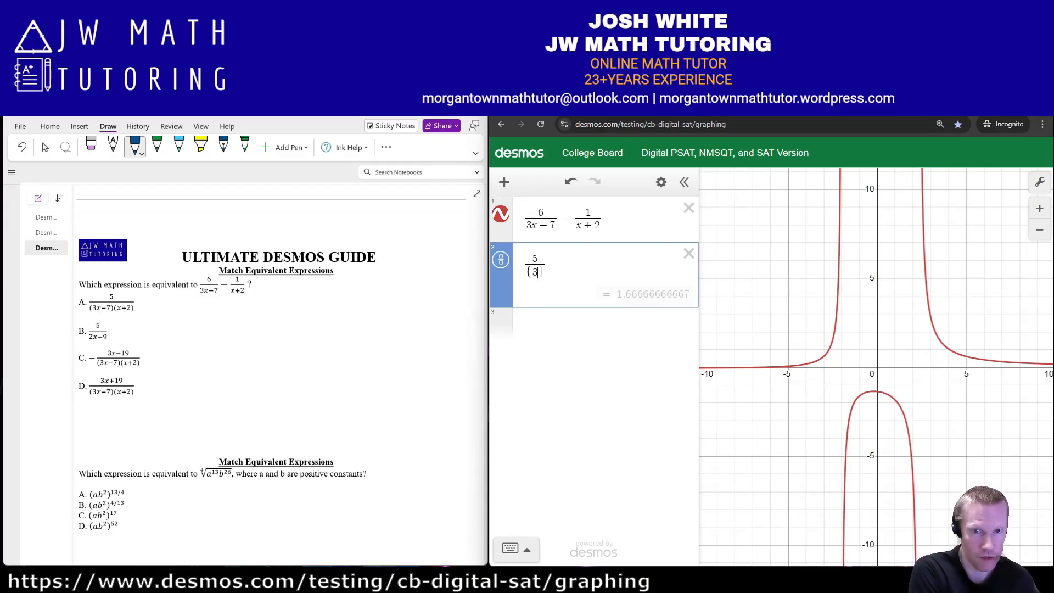
type("x-7)(x+2")
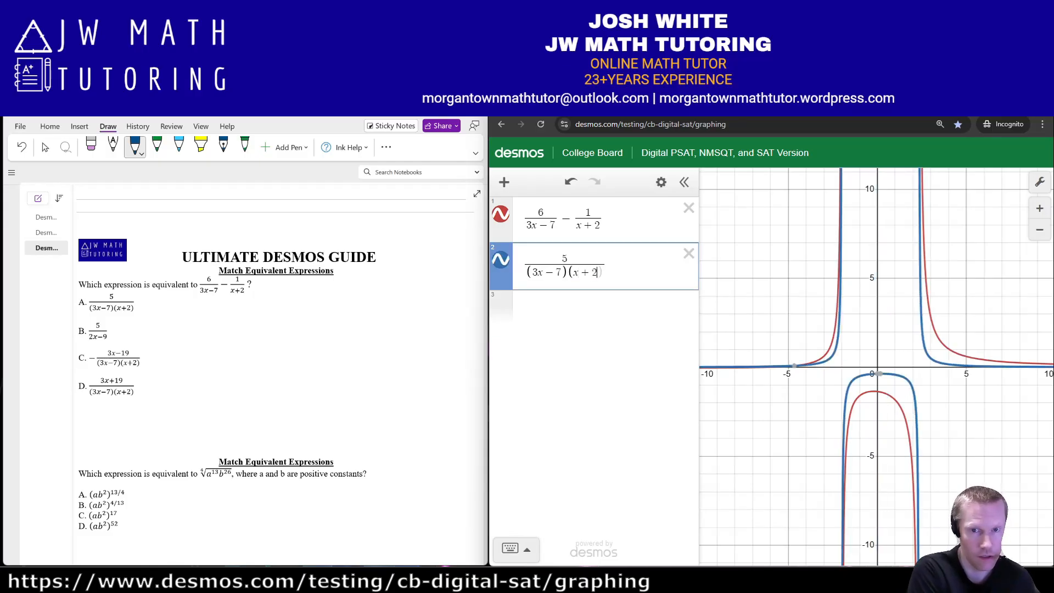
type(")")
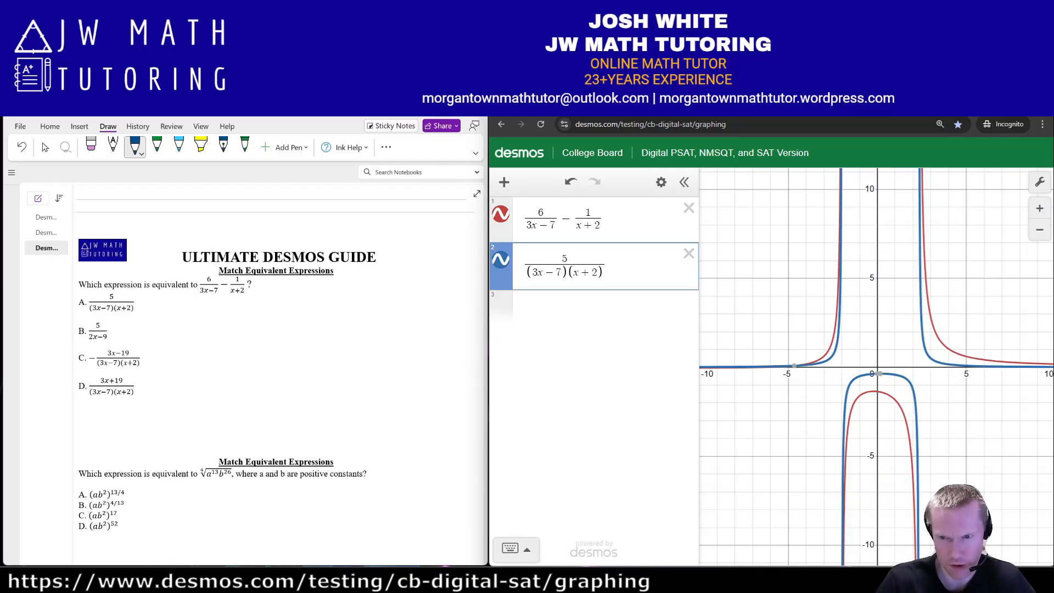
key("Return")
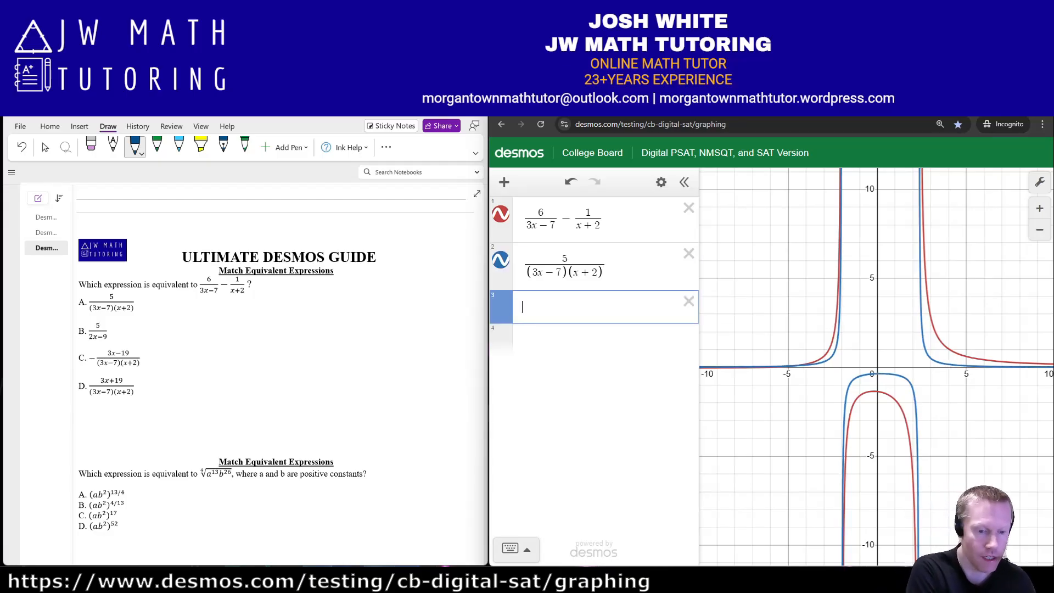
type("5/x")
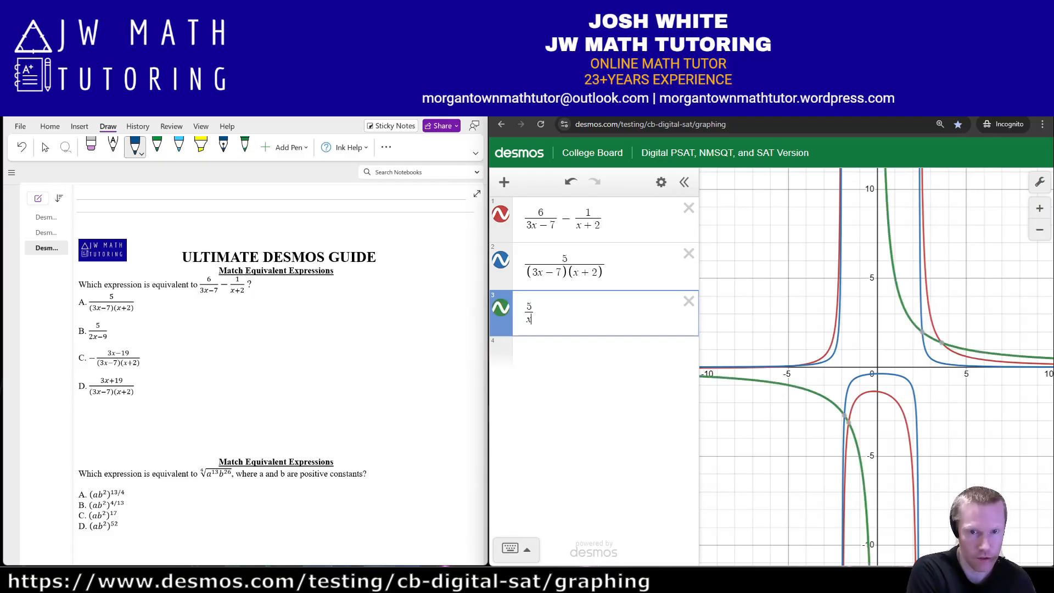
key("BackSpace")
type("2x-9")
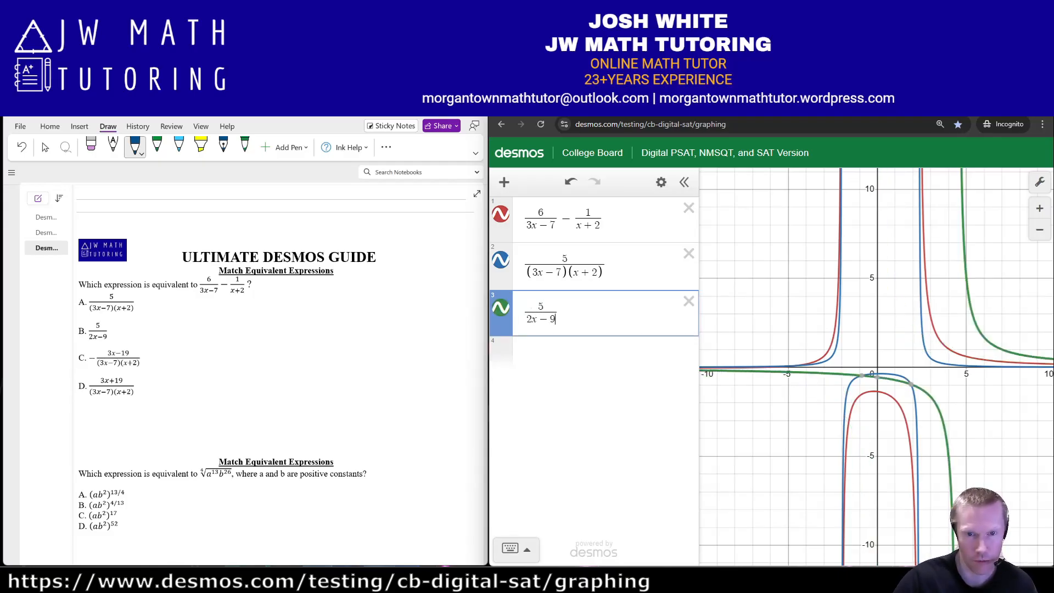
key("Return")
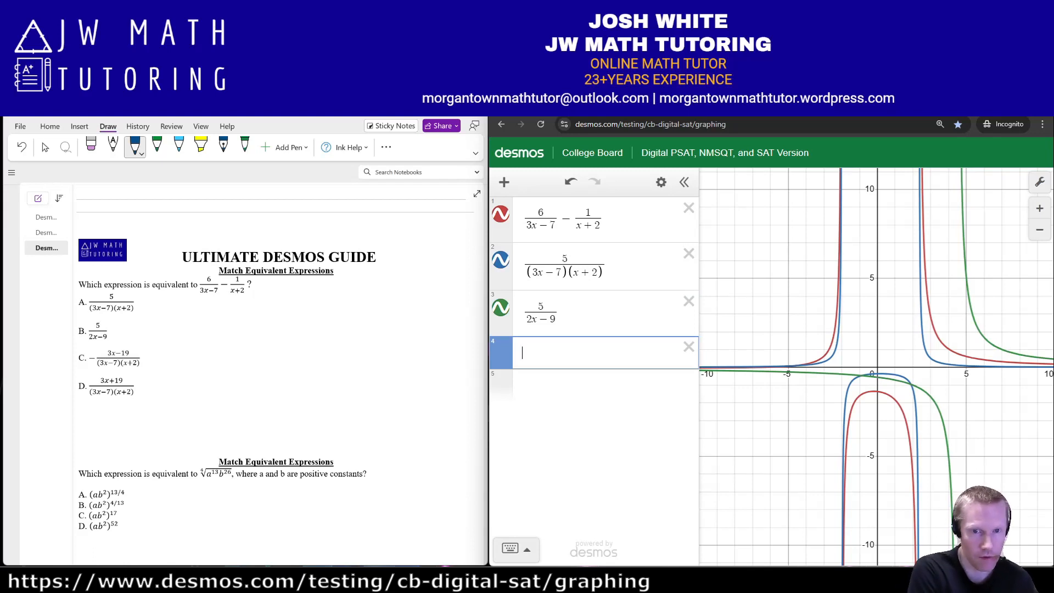
Step: Graph answer choices C and D on separate lines as -(3x-19)/((3x-7)(x+2)) and (3x+19)/((3x-7)(x+2))
type("-")
type("(3x-19)")
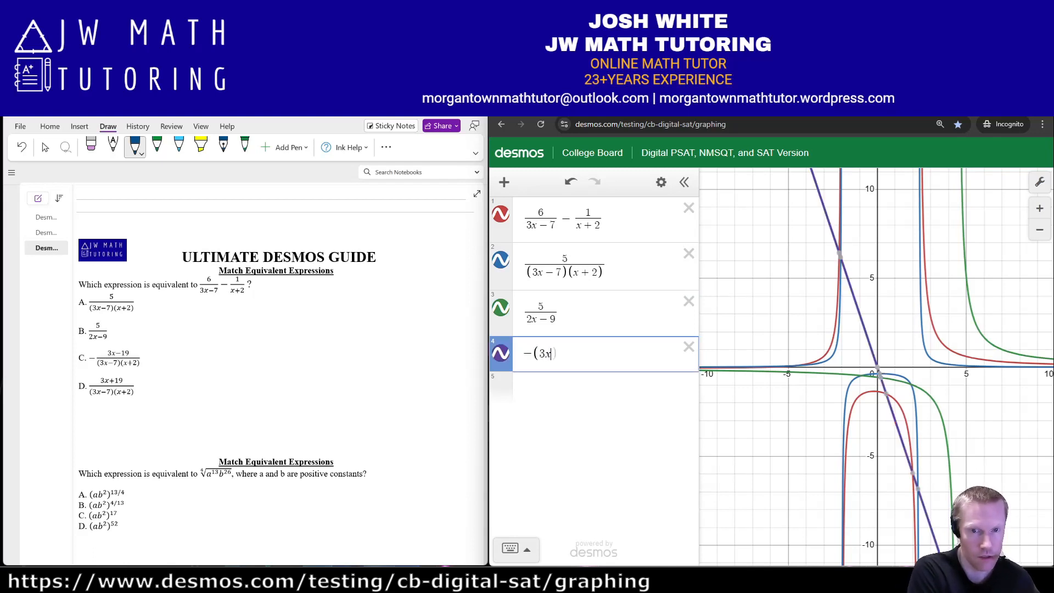
type("/")
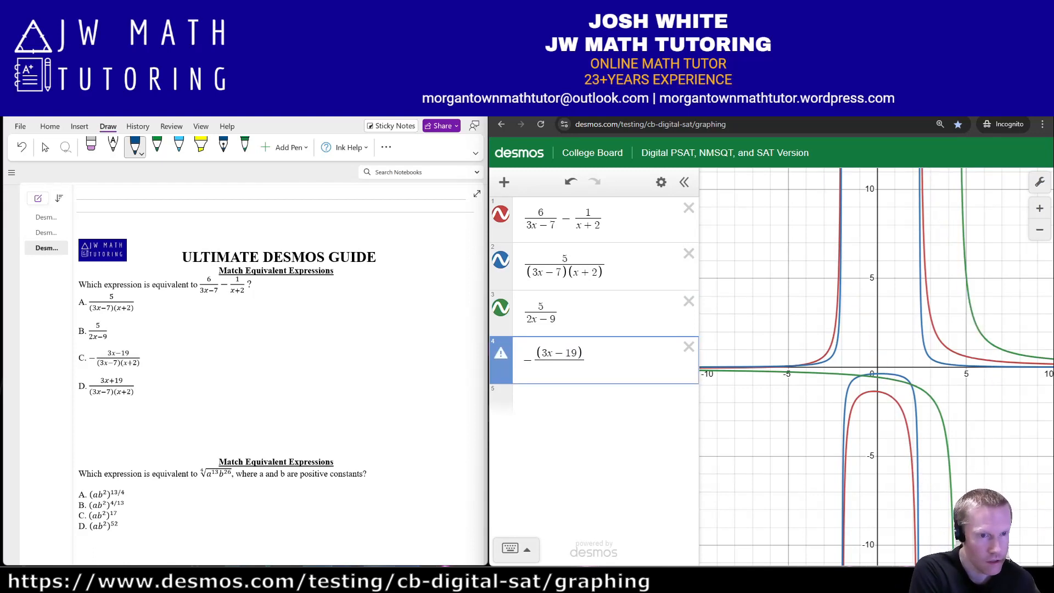
type("(3x-7)(x+2)")
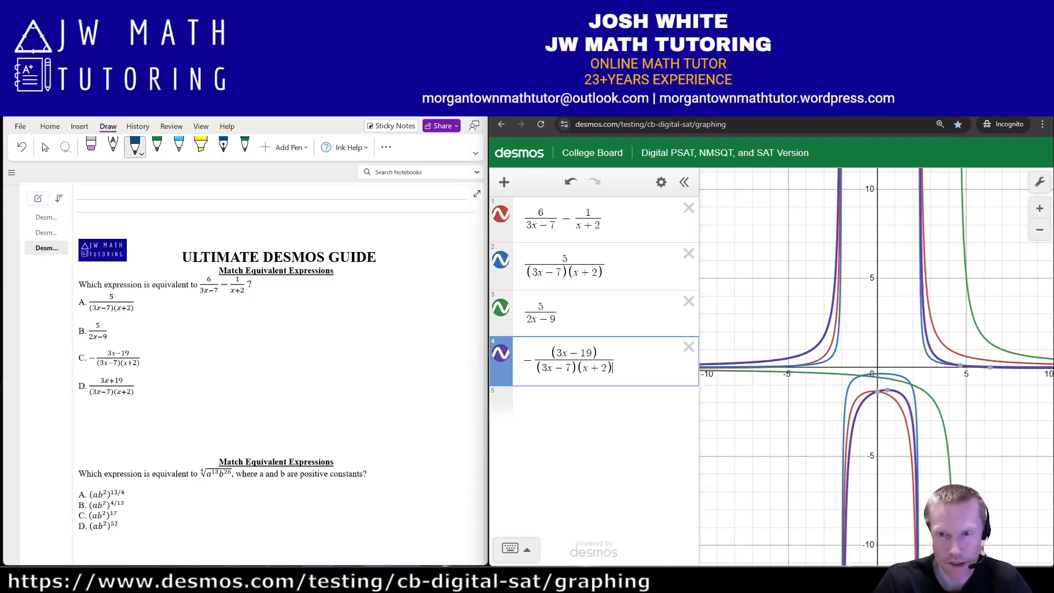
key("Return")
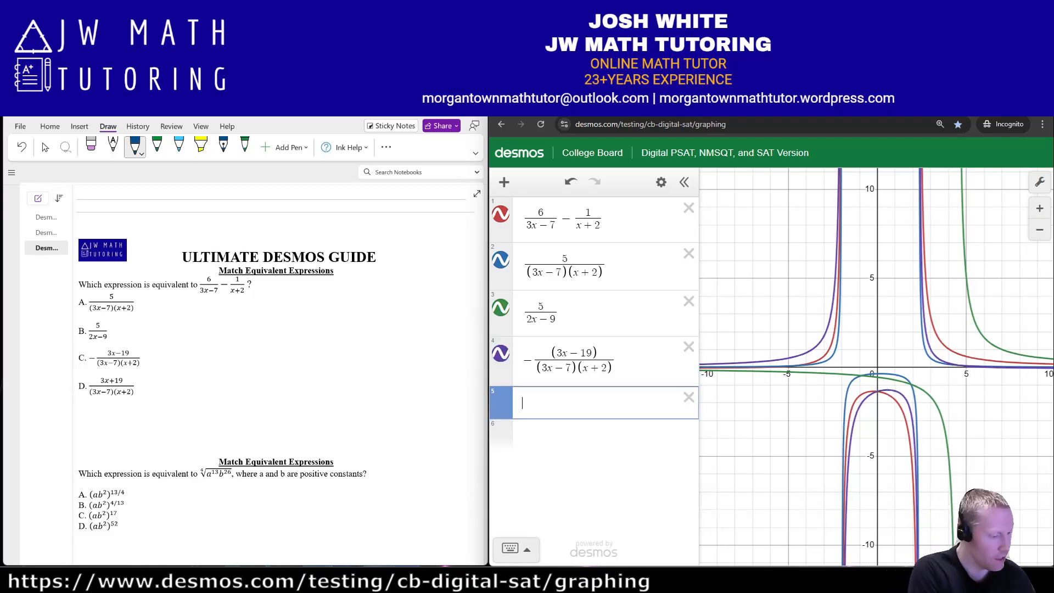
type("(3x+9")
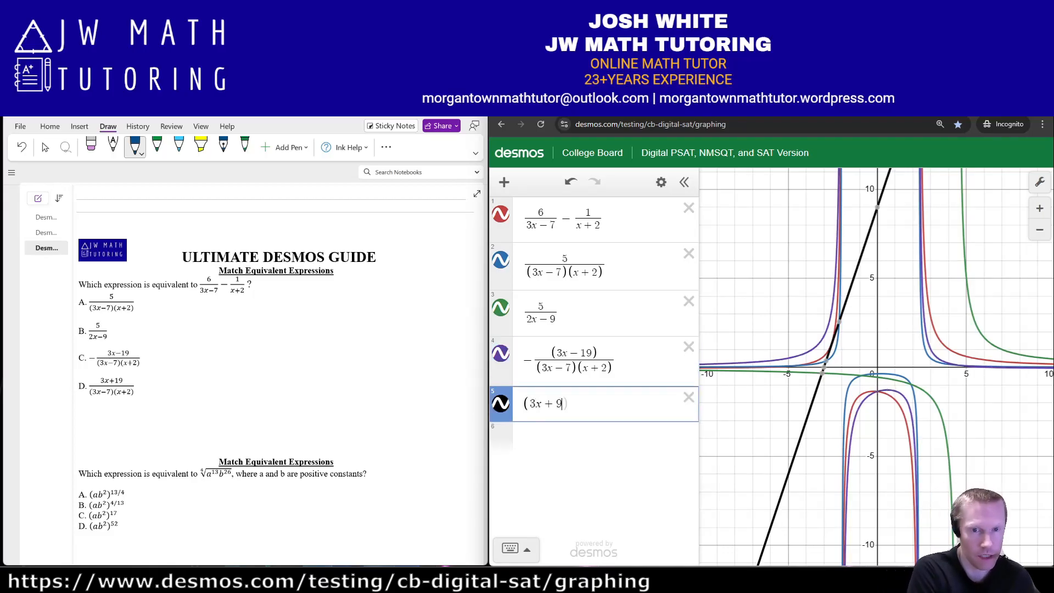
key("BackSpace")
type("19)/(")
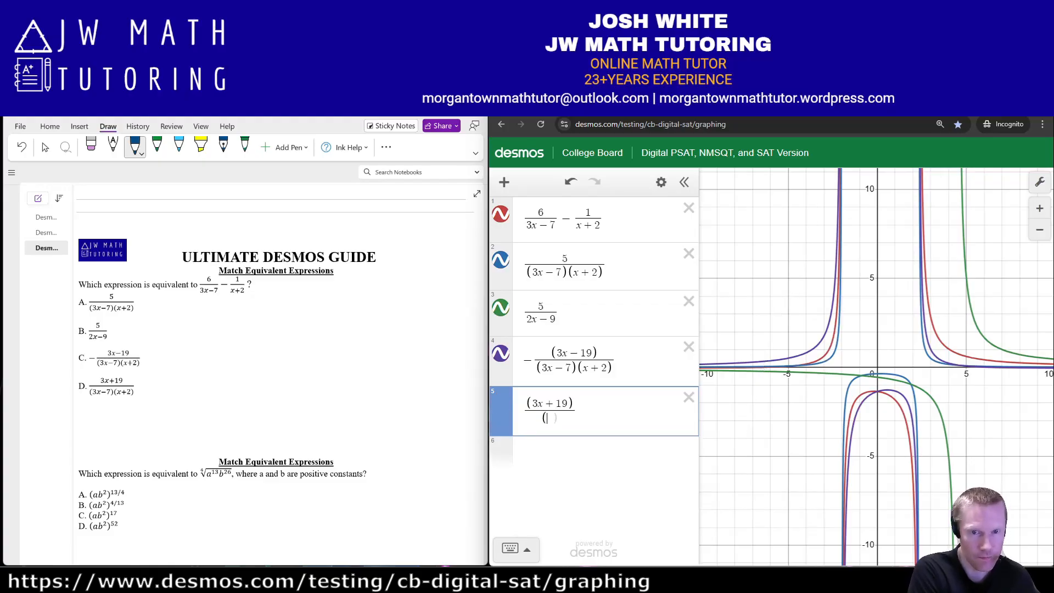
type("3x-7)(x+2)")
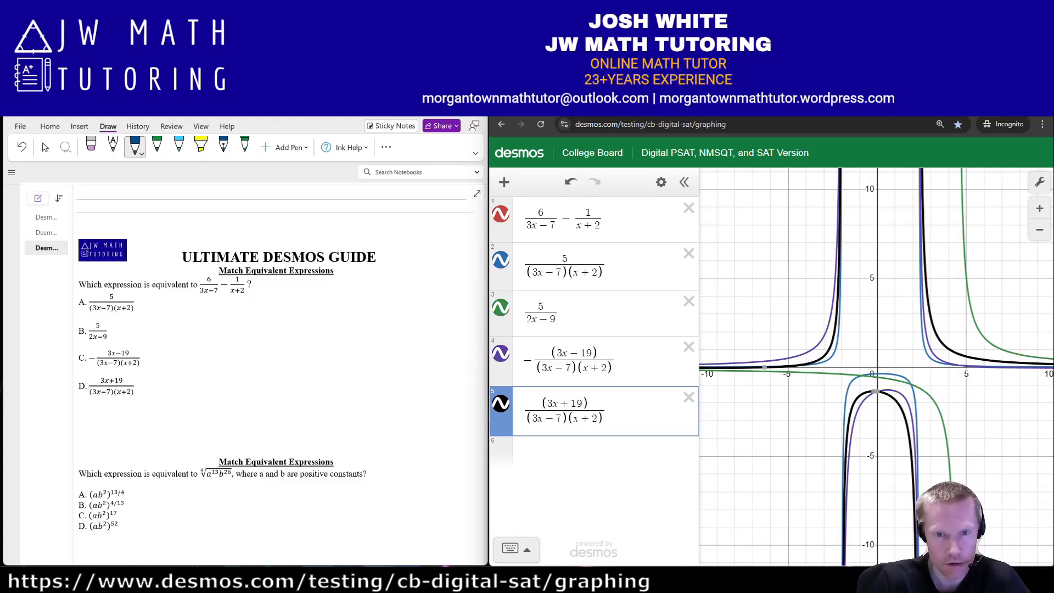
Step: Hide the graphs of choices A, B and C, and toggle choice D's graph to compare it with the original expression
left_click(501, 259)
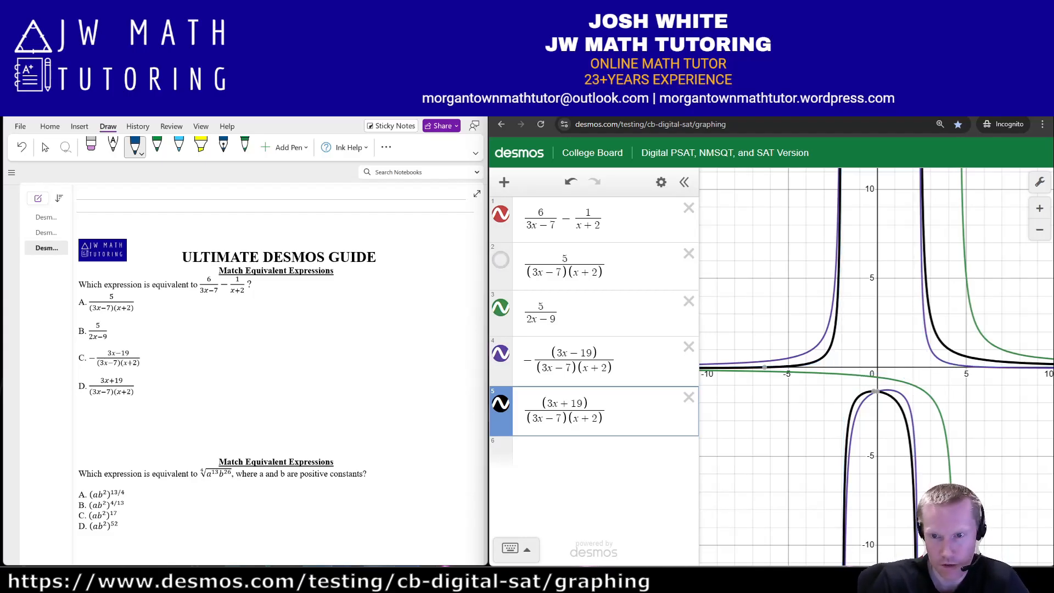
left_click(501, 307)
left_click(501, 354)
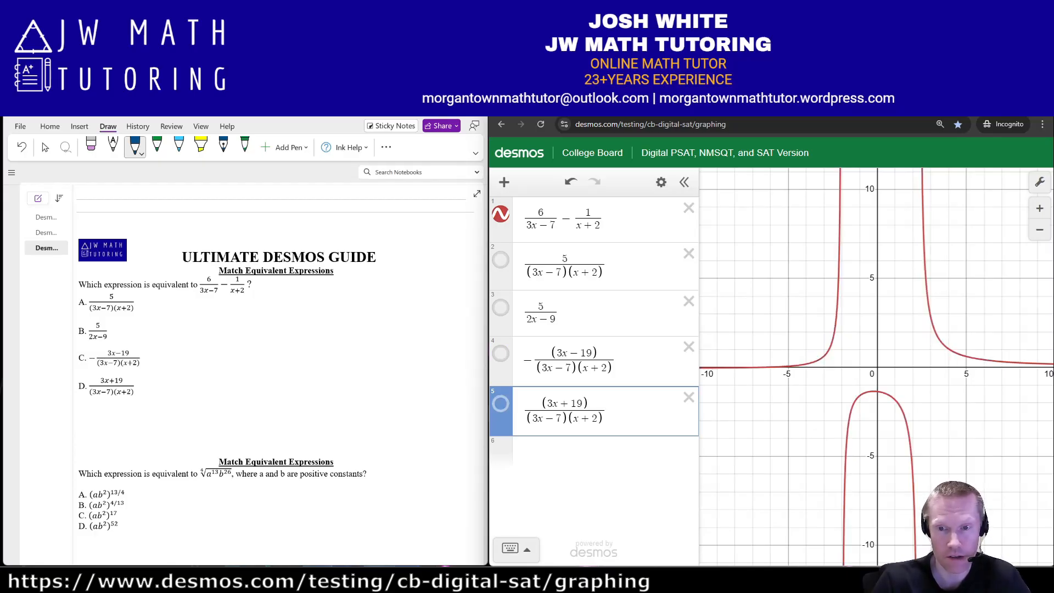
left_click(501, 403)
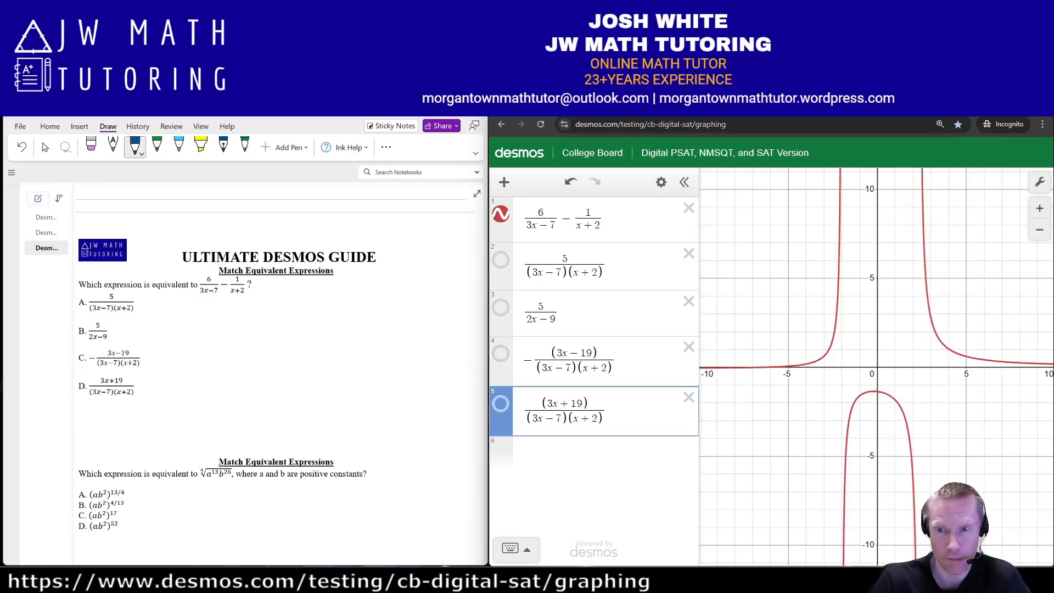
left_click(501, 403)
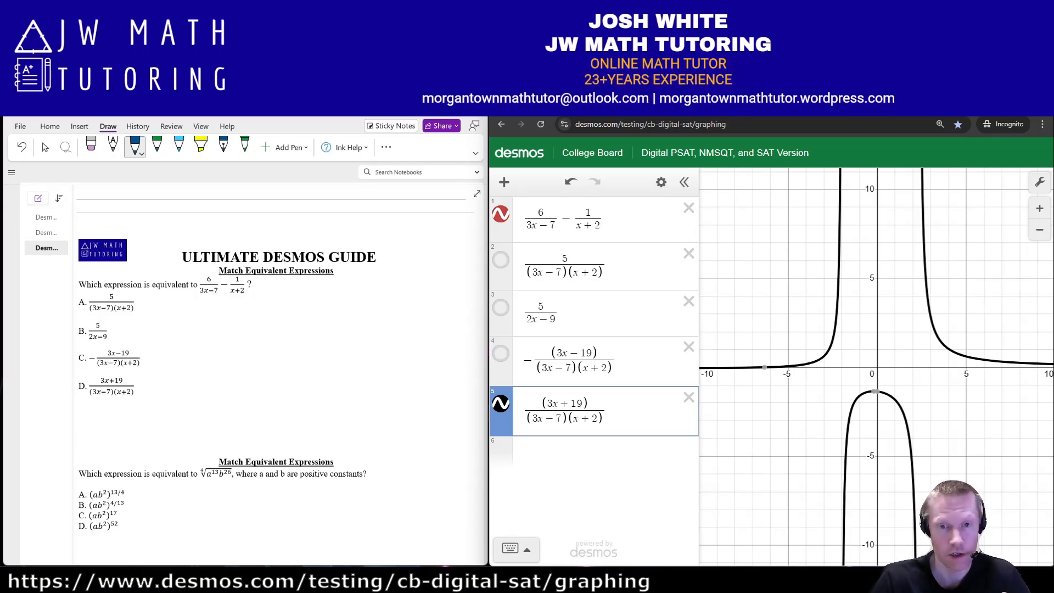
left_click(501, 404)
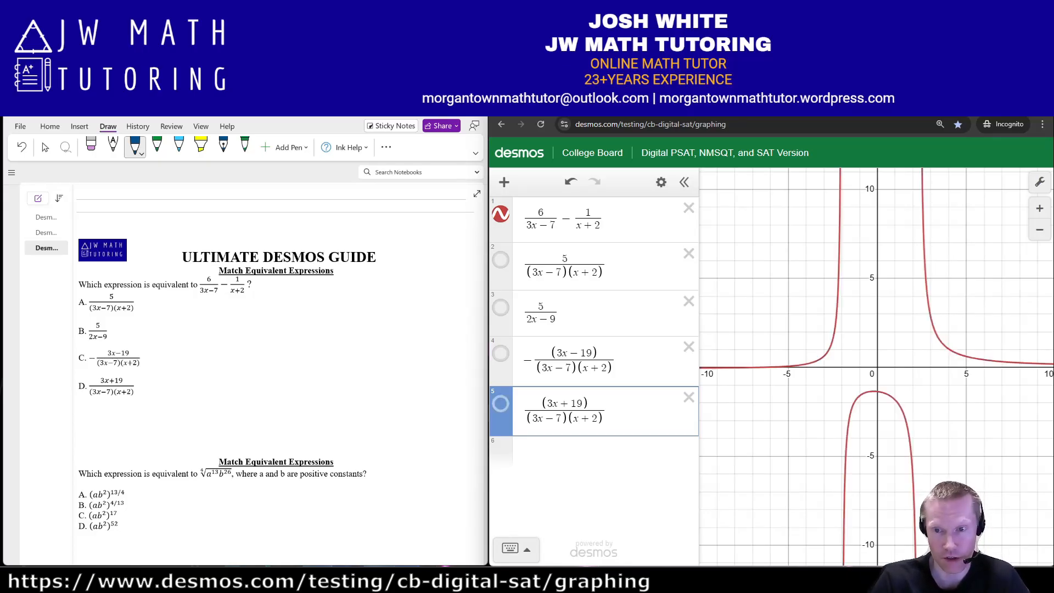
Step: Show choice D's graph over the original expression and circle answer D in the OneNote worksheet
left_click(501, 404)
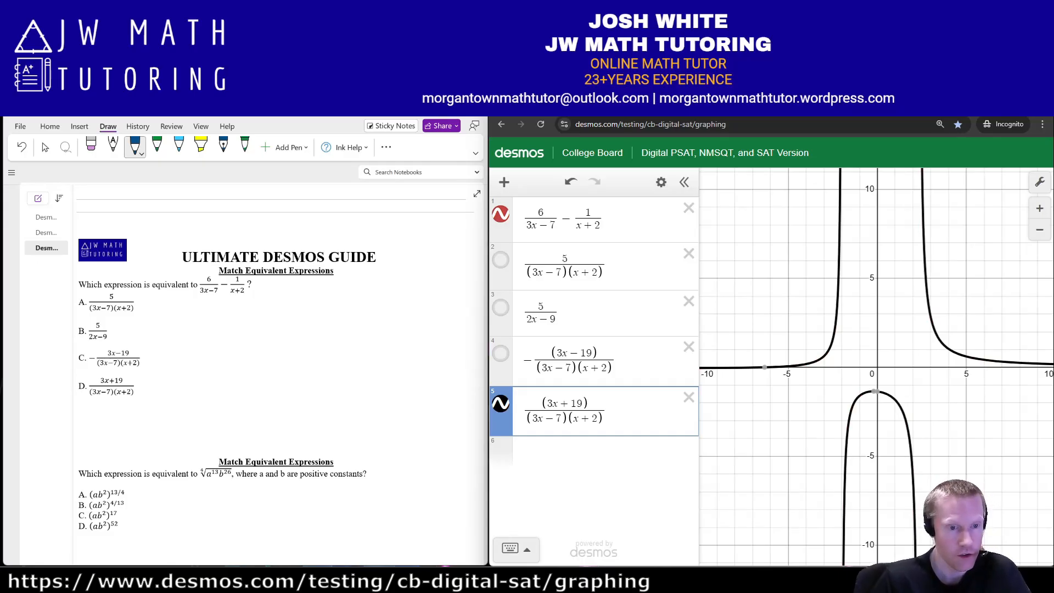
mouse_move(141, 369)
left_mouse_down()
mouse_move(87, 370)
mouse_move(110, 410)
mouse_move(144, 372)
left_mouse_up()
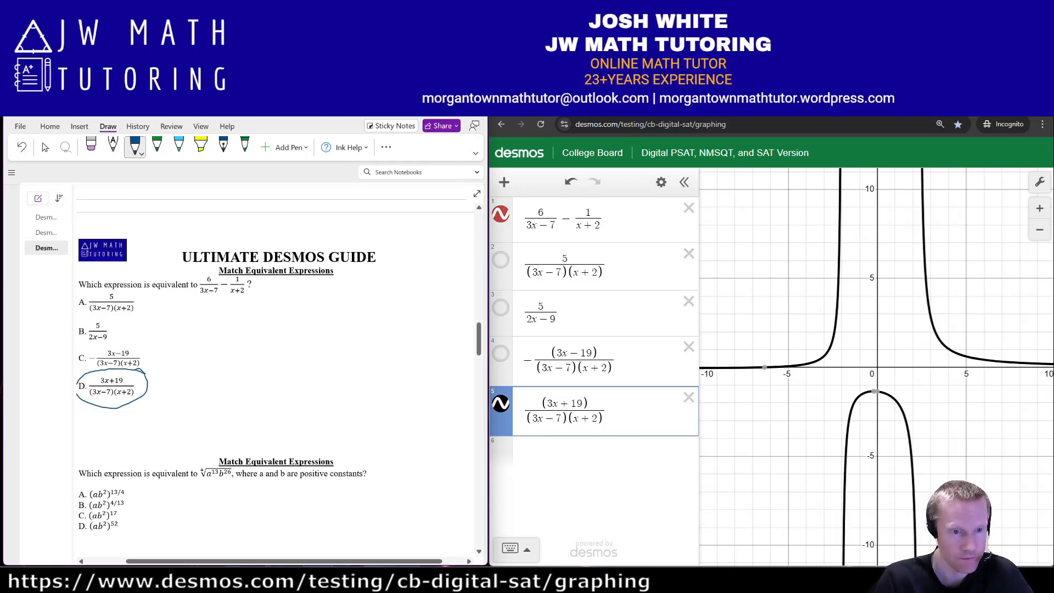
scroll(275, 385, "left", 1)
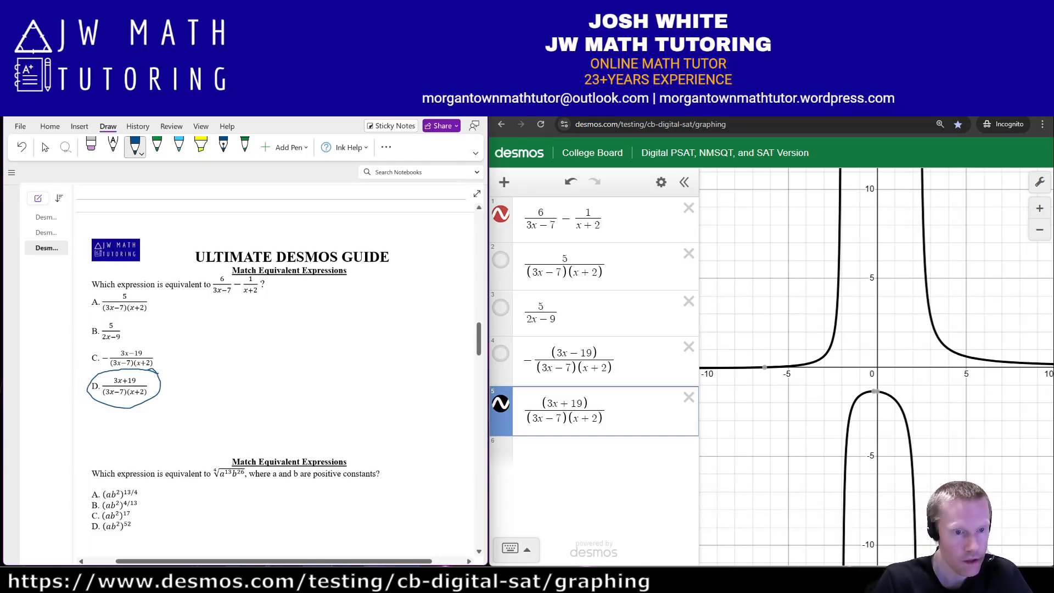
Step: Bring the fourth-root equivalence question into view in the worksheet and delete all the Desmos expressions
scroll(275, 374, "down", 5)
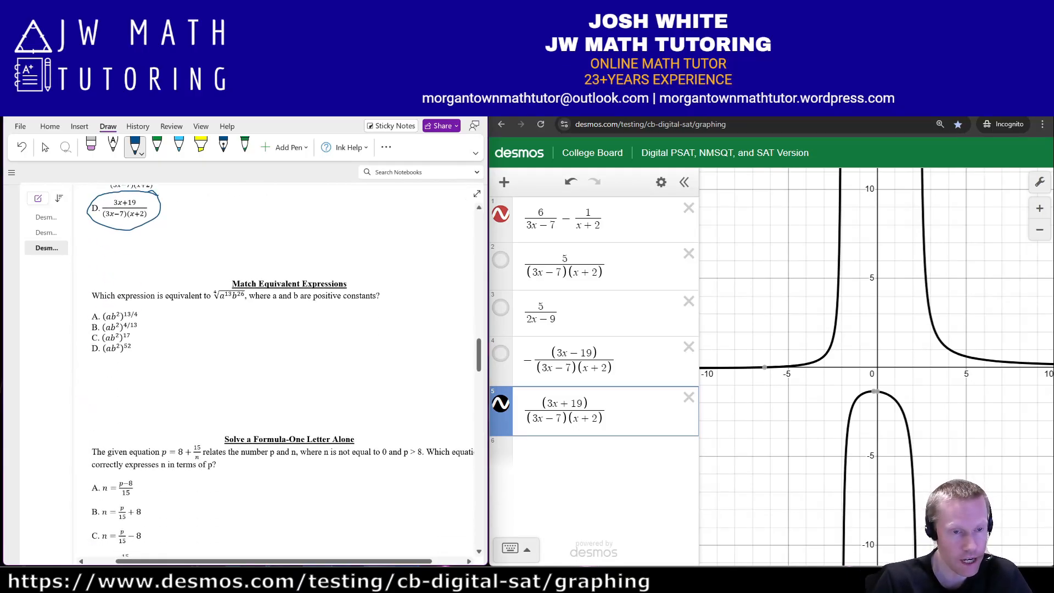
left_click(661, 182)
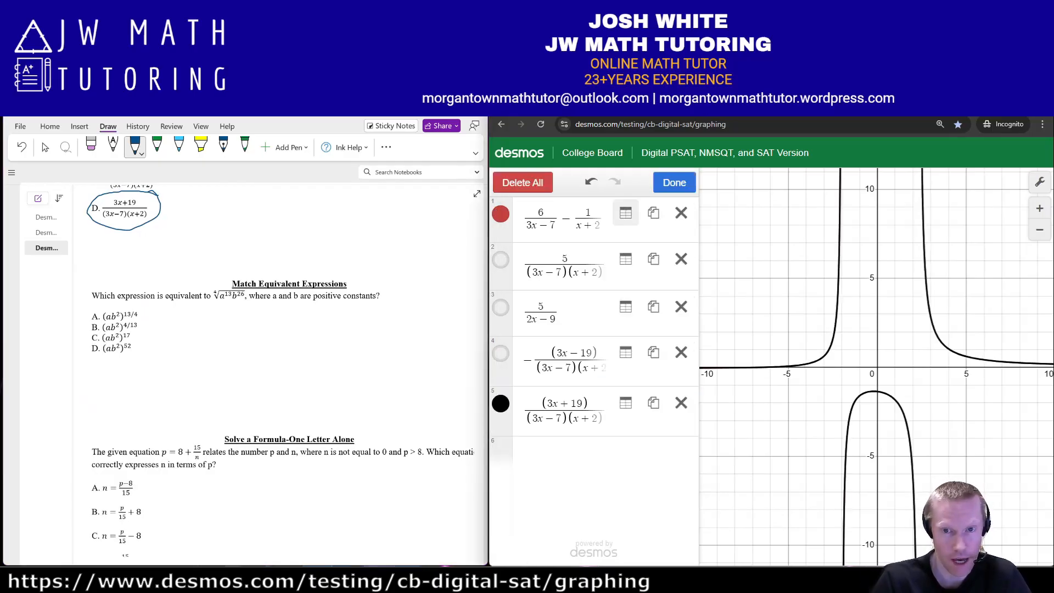
left_click(523, 182)
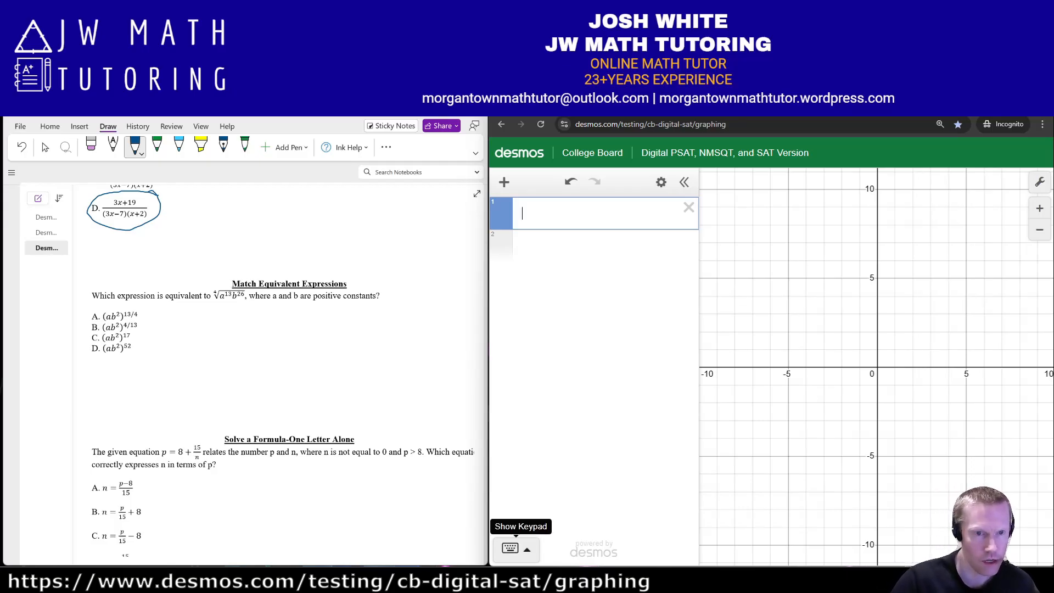
Step: Insert an nth-root function on the first expression line and set its index to 4
left_click(510, 549)
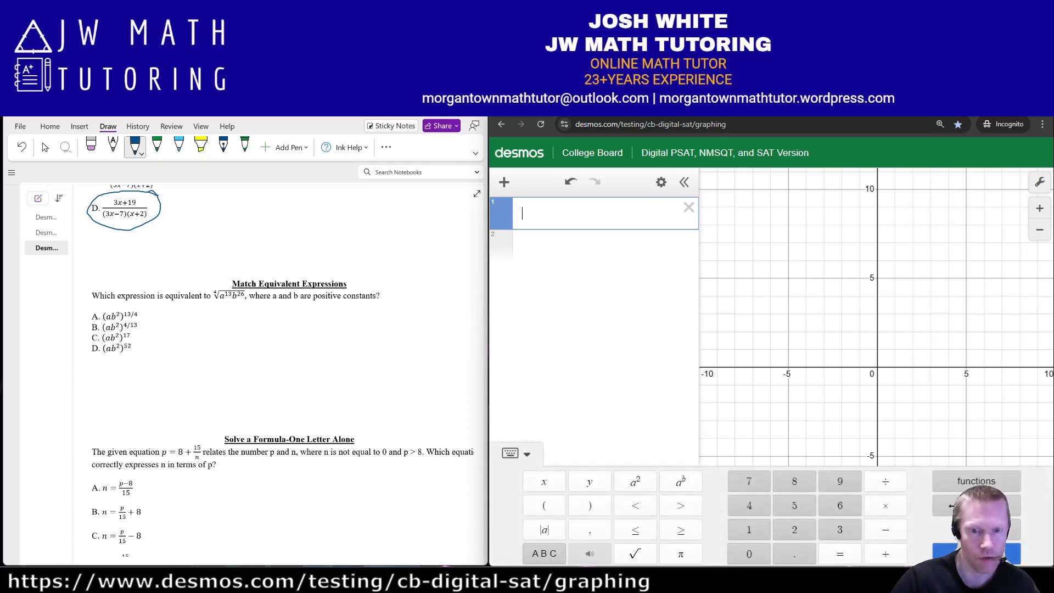
left_click(976, 479)
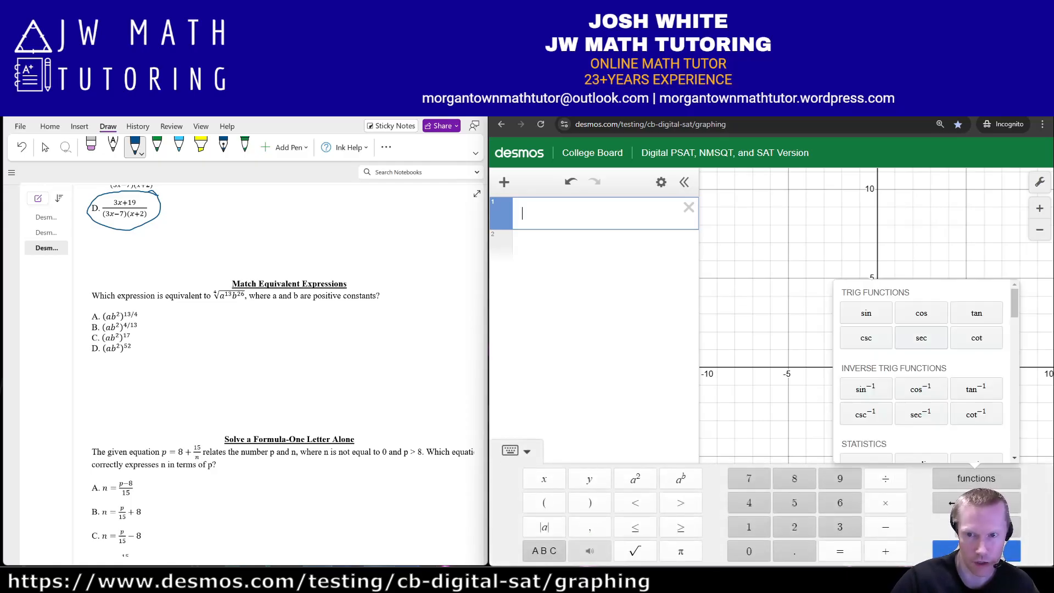
scroll(922, 379, "down", 6)
scroll(922, 379, "down", 8)
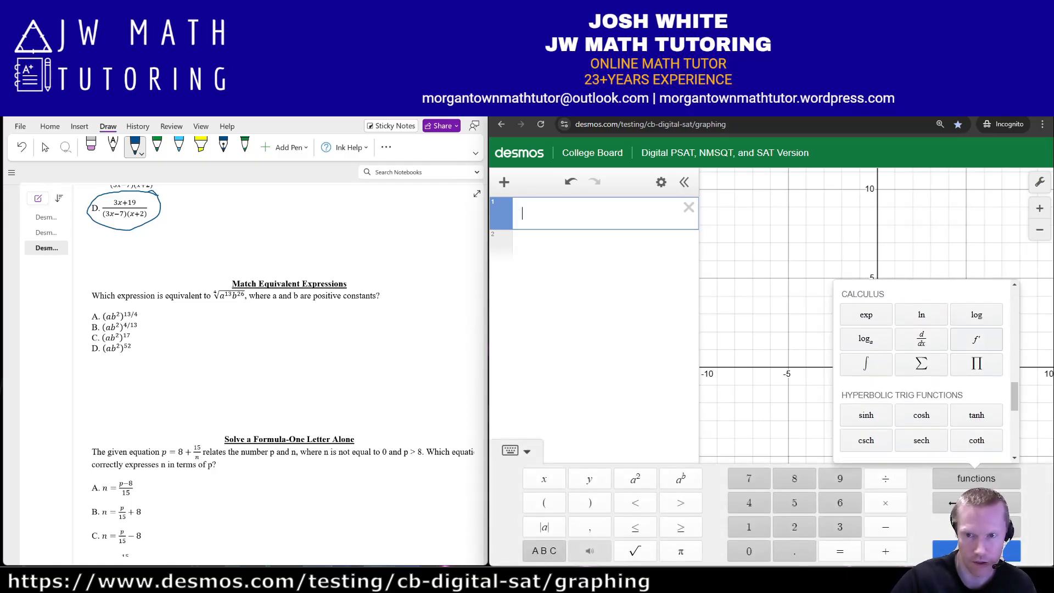
scroll(922, 379, "down", 3)
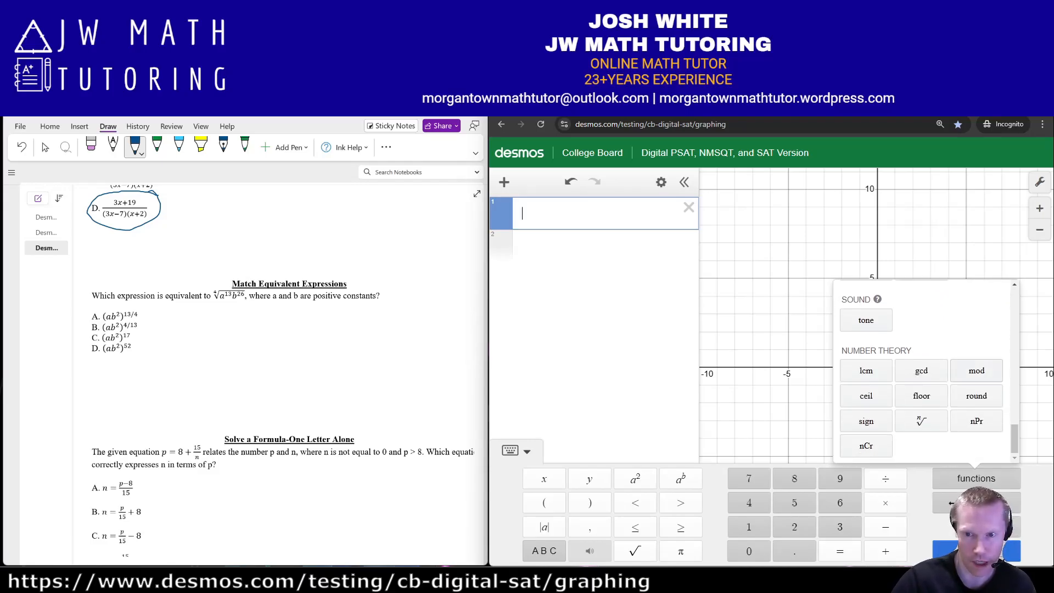
left_click(922, 422)
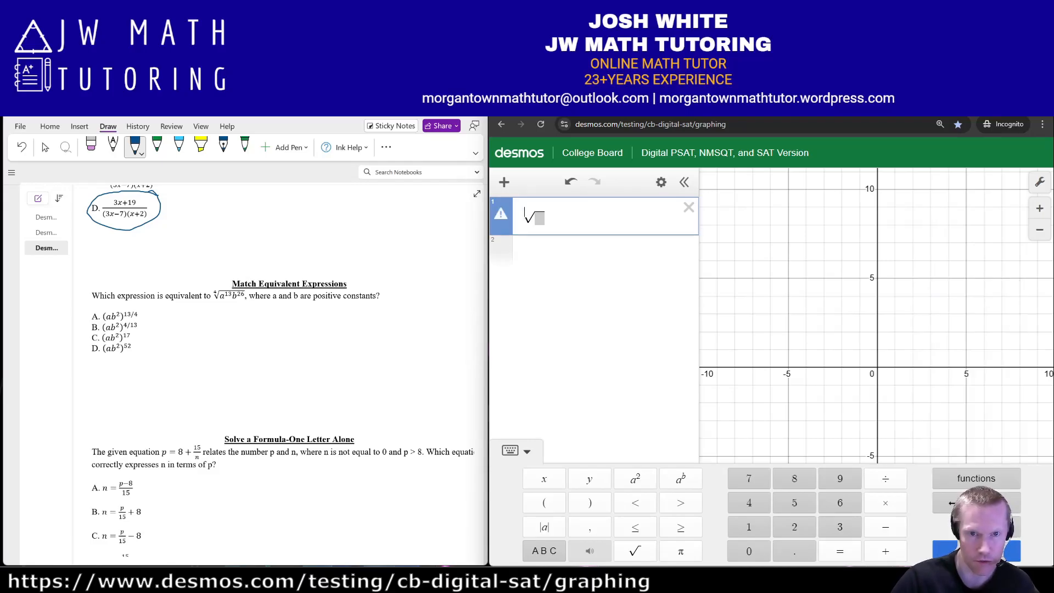
type("4")
key("Return")
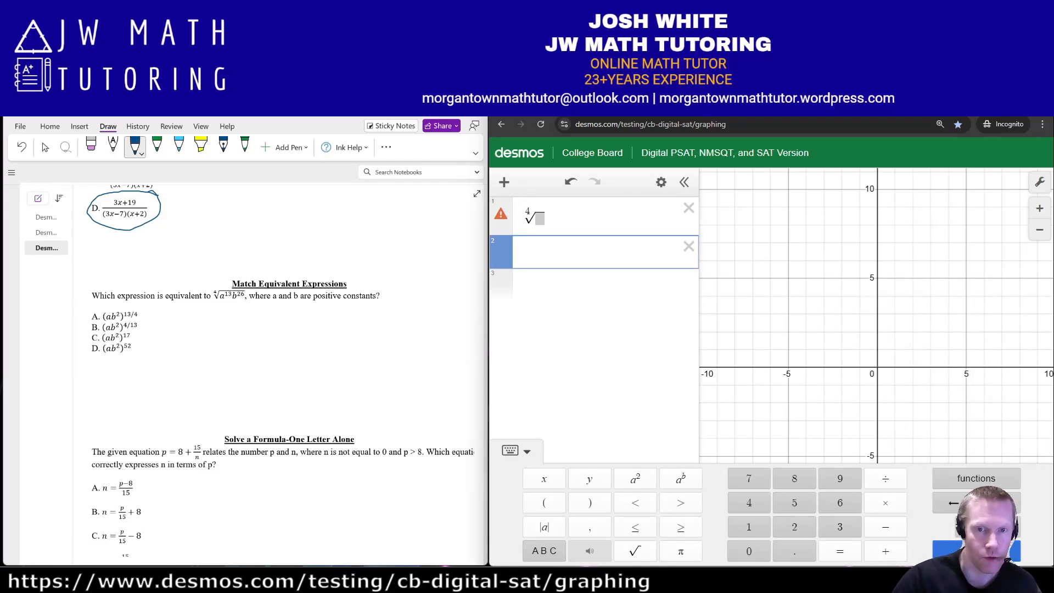
Step: Enter a^13 b^26 under the fourth root and hide the on-screen keypad
left_click(540, 219)
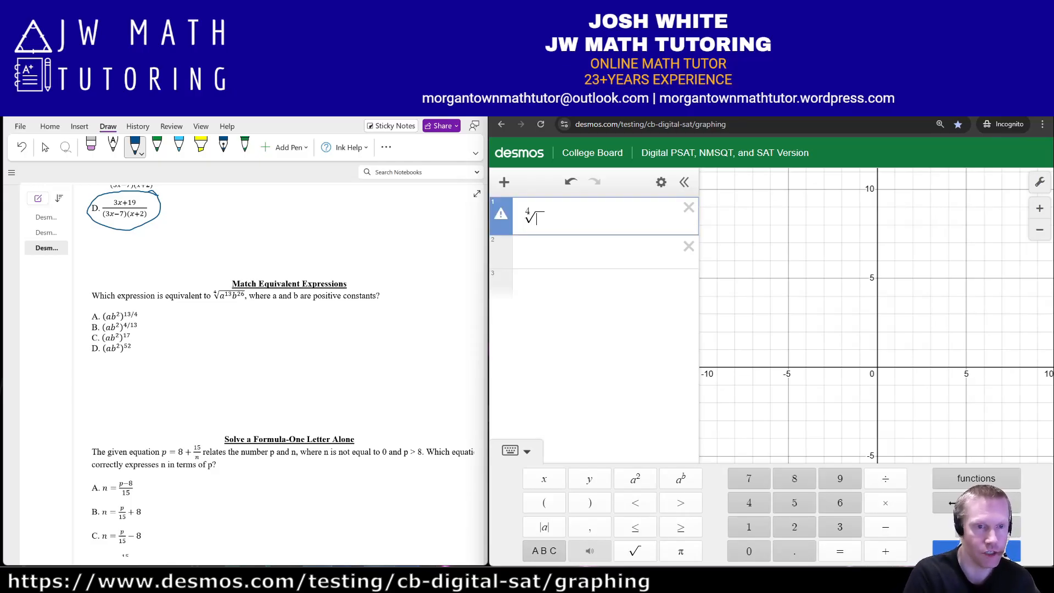
type("a^13")
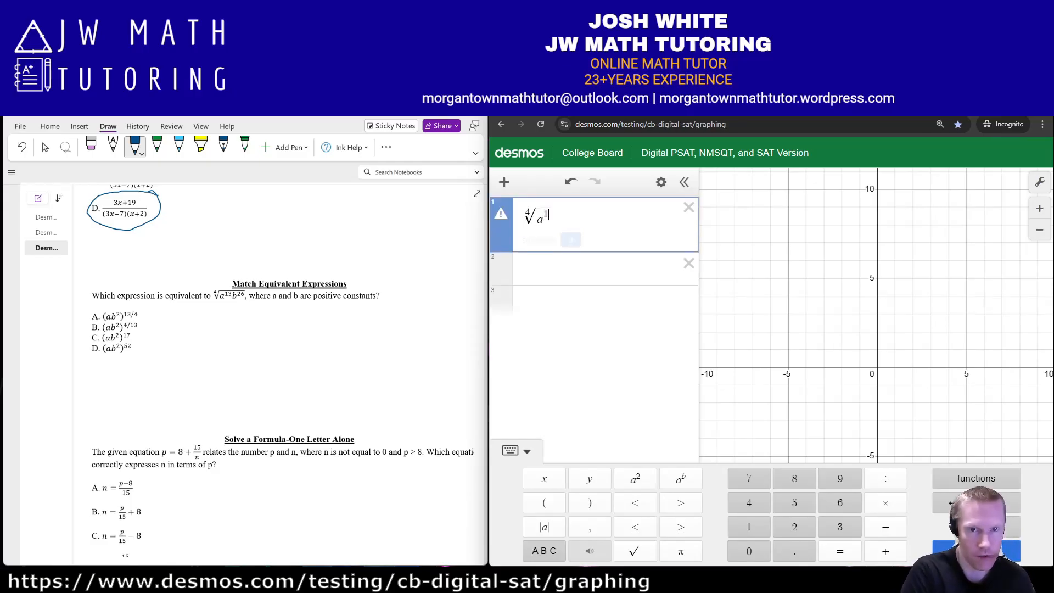
type("b")
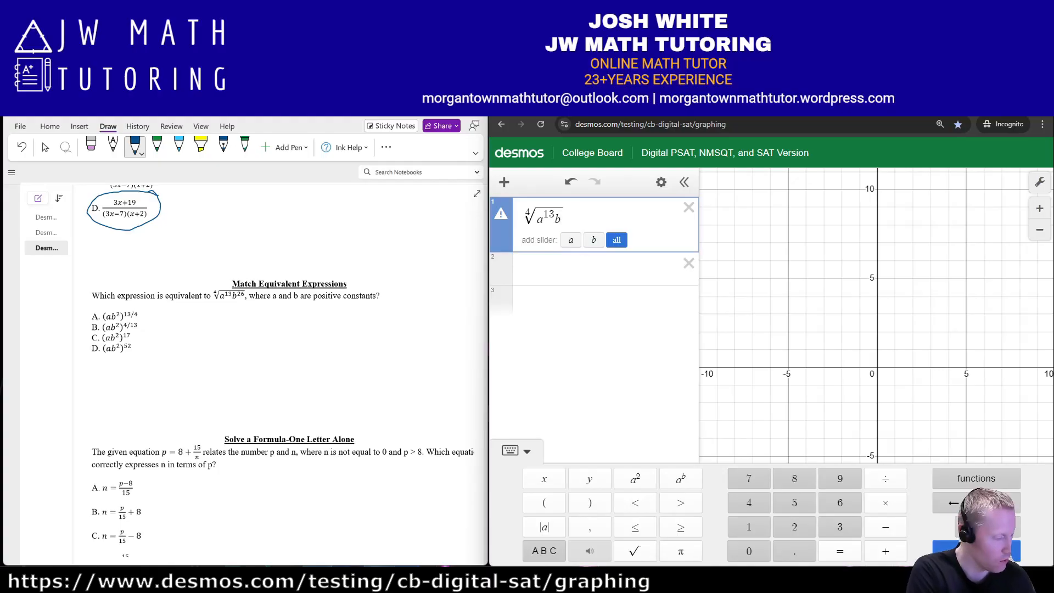
type("^26")
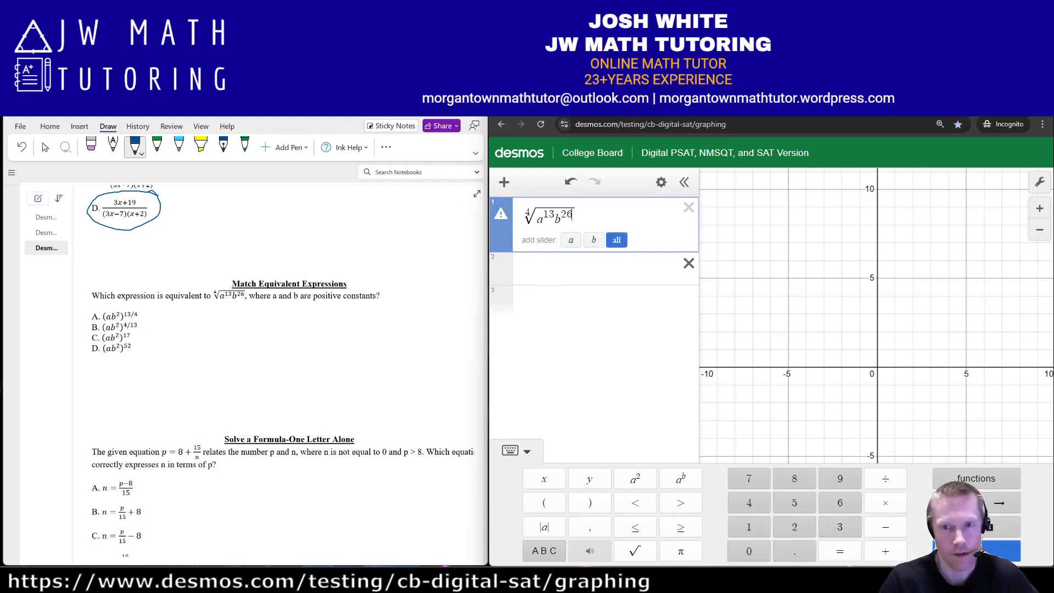
left_click(510, 450)
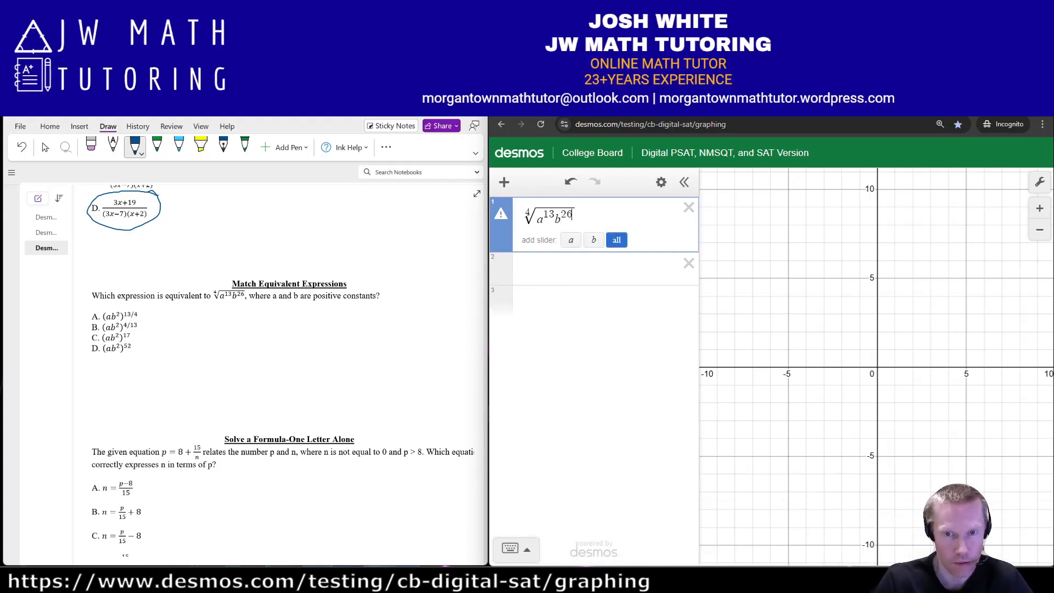
Step: Add sliders for both variables and set a to 1.7 and b to 1.5
left_click(617, 240)
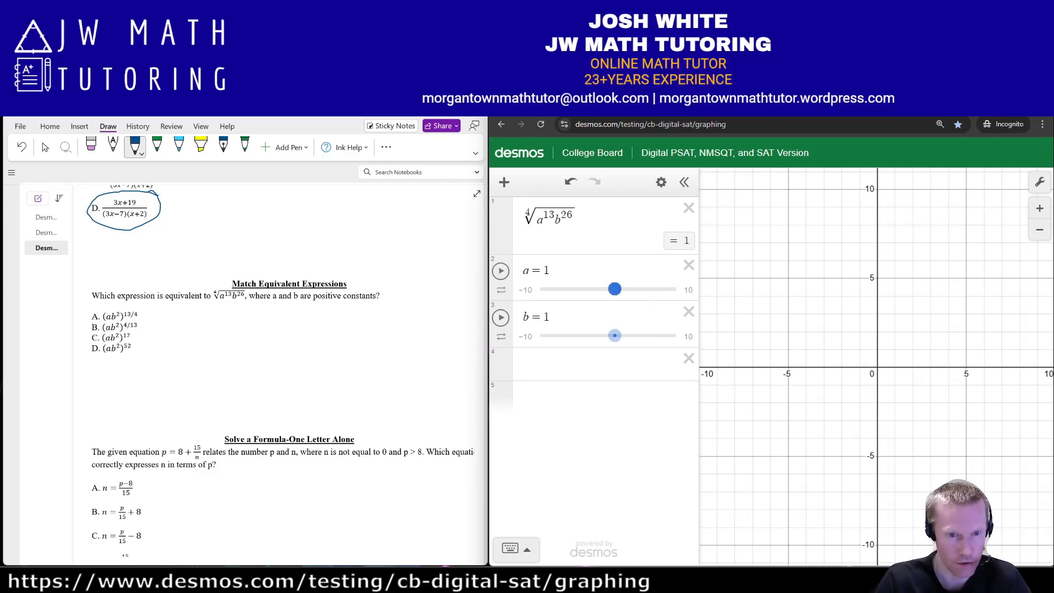
left_click_drag(615, 288, 620, 289)
left_click_drag(615, 336, 618, 336)
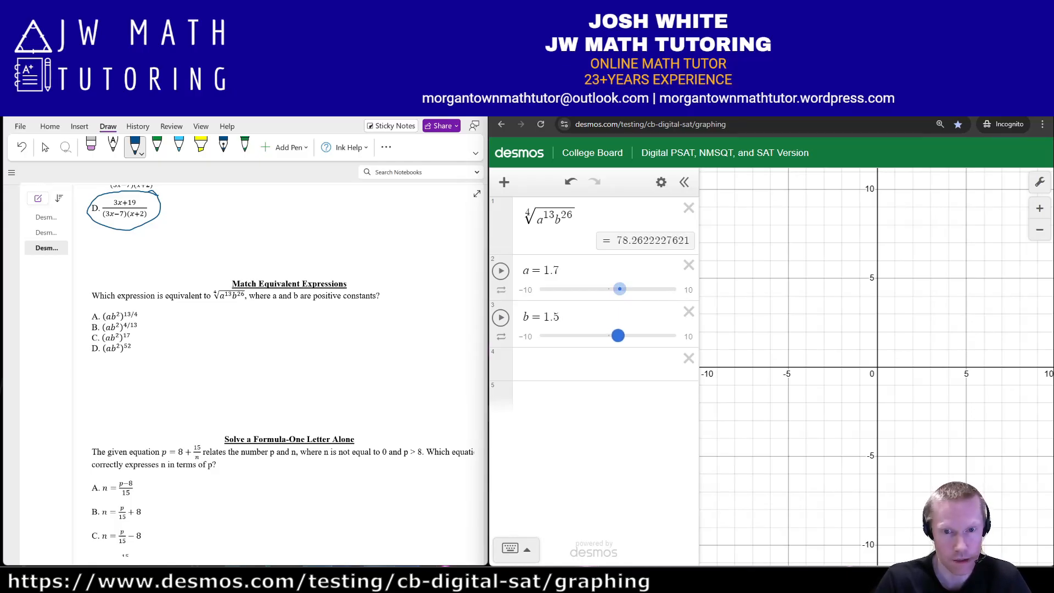
Step: Evaluate choice A by entering (ab^2)^(13/4) on the empty line below the sliders
left_click(593, 364)
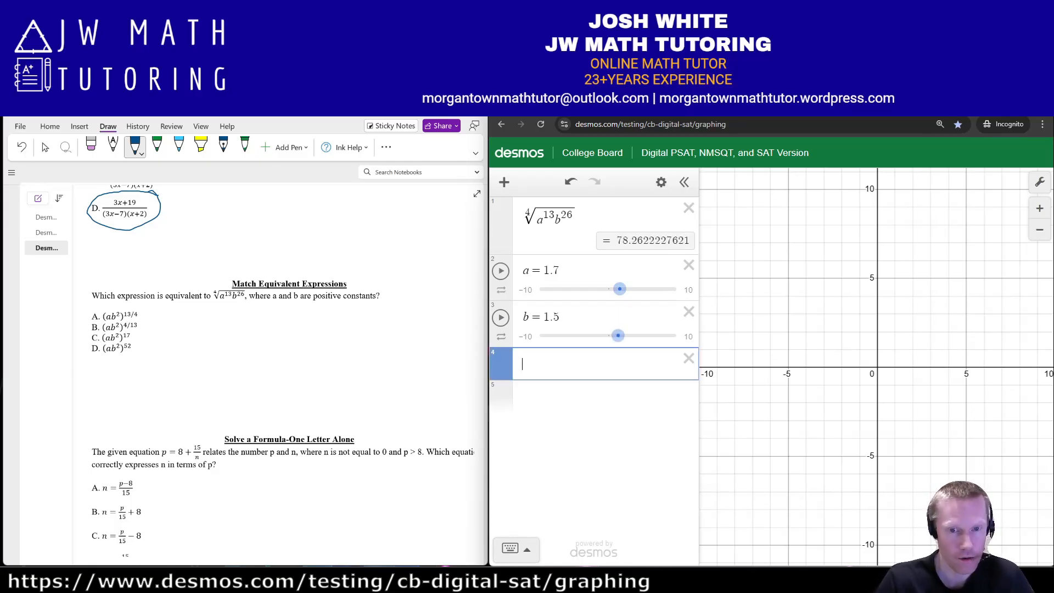
type("(ab^2")
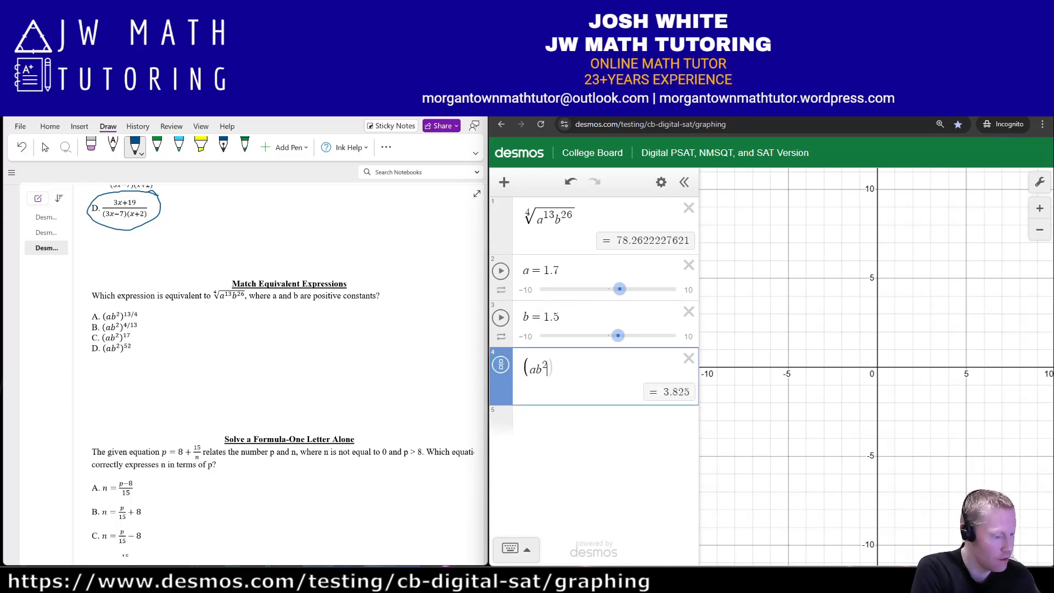
type(")^^13/4")
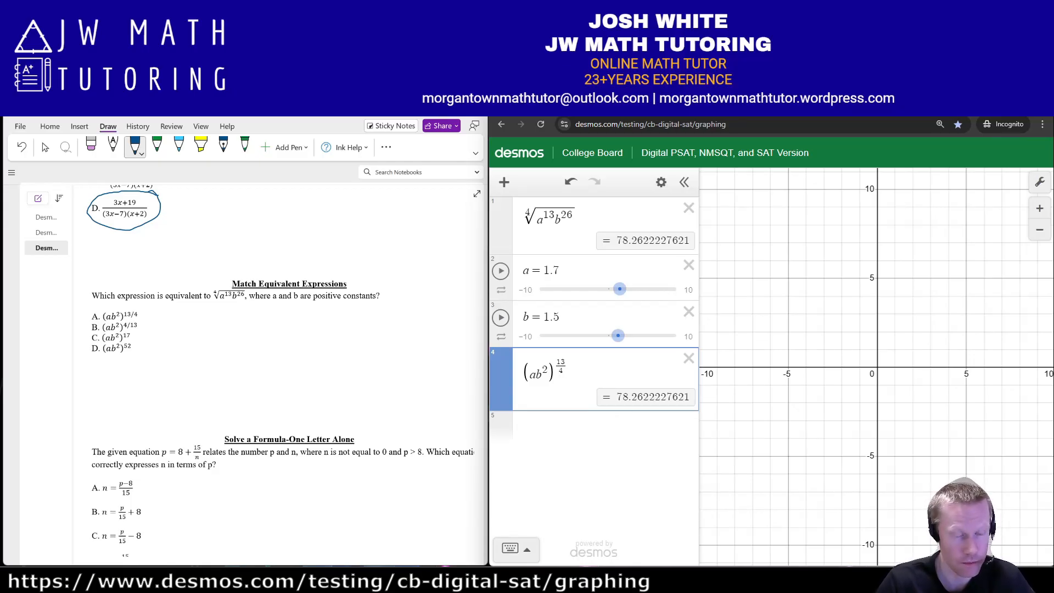
Step: Evaluate choice B by entering (ab^2)^(4/13) on a new line below choice A
key("Return")
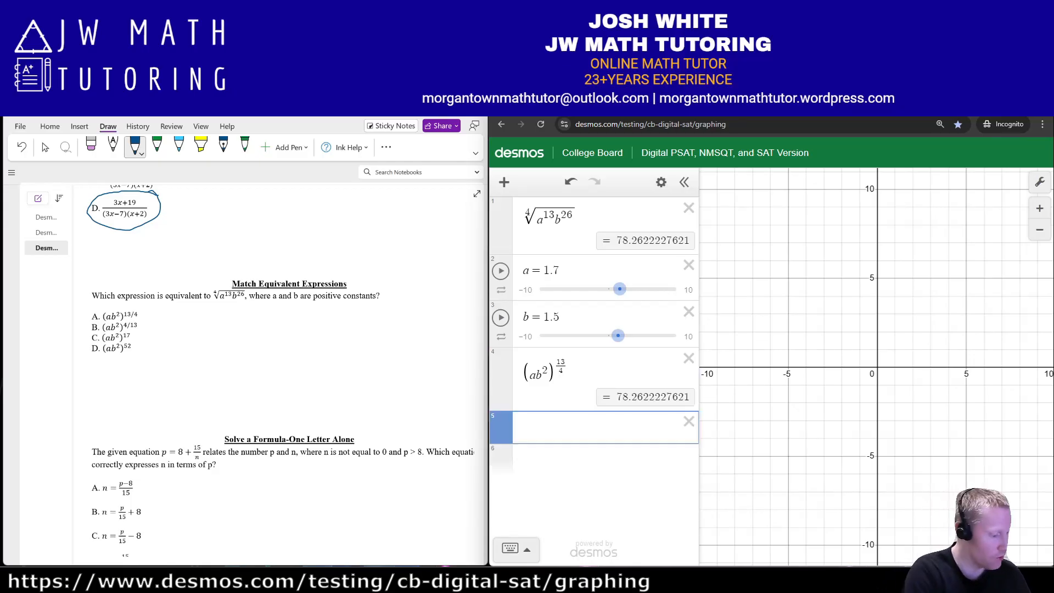
type("(ab")
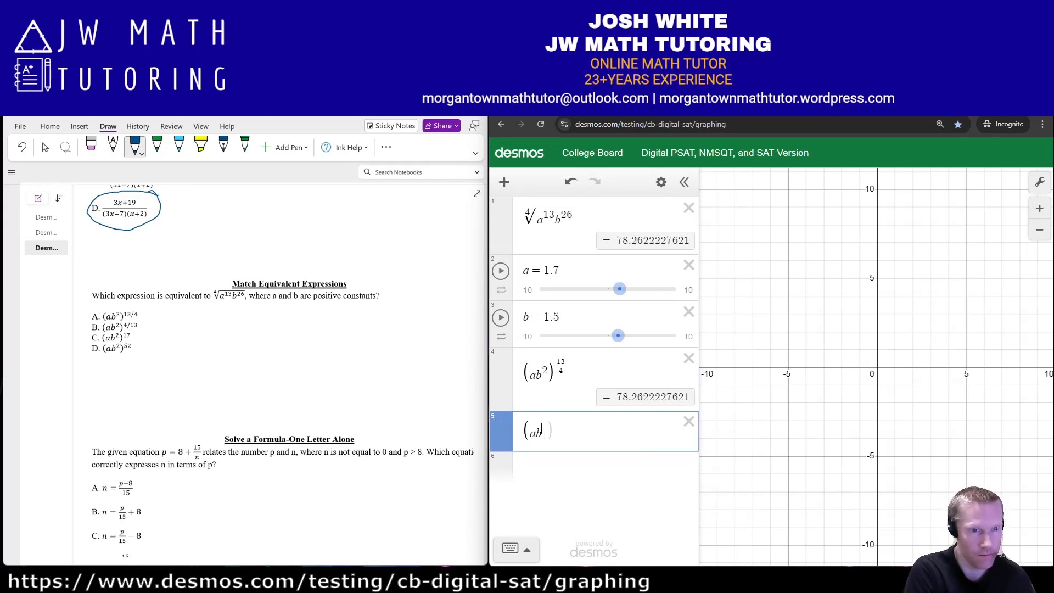
type("^2)")
key("BackSpace")
key("Left")
key("Left")
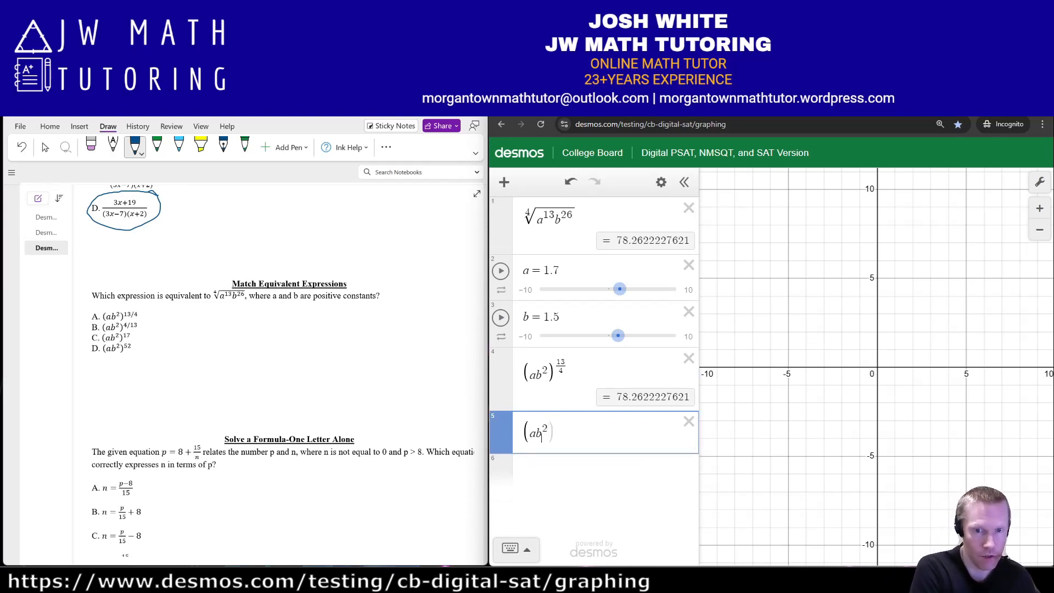
key("Right")
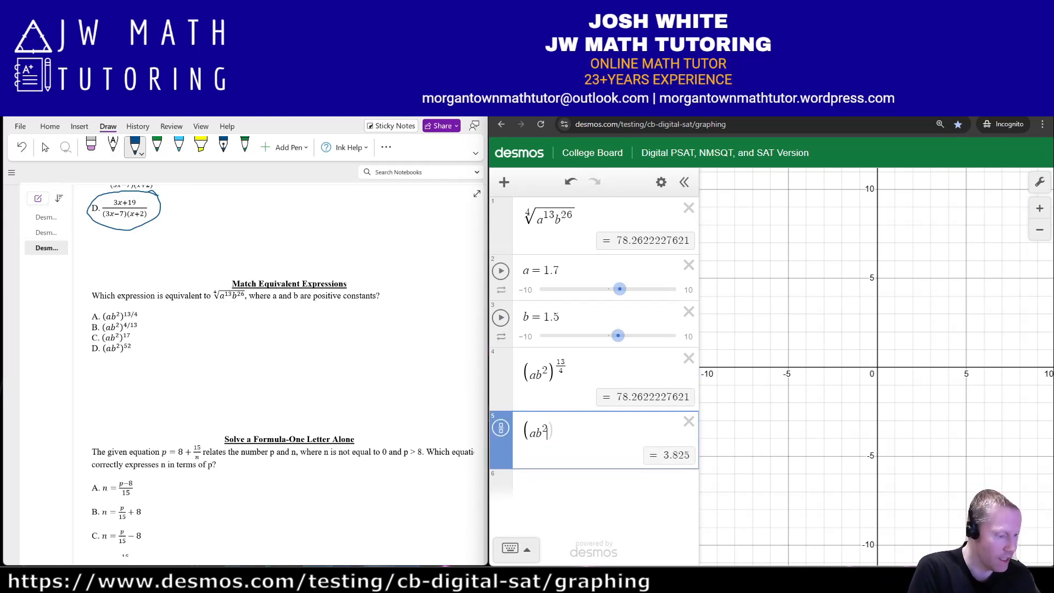
key("Right")
key("Right")
type("^4/13")
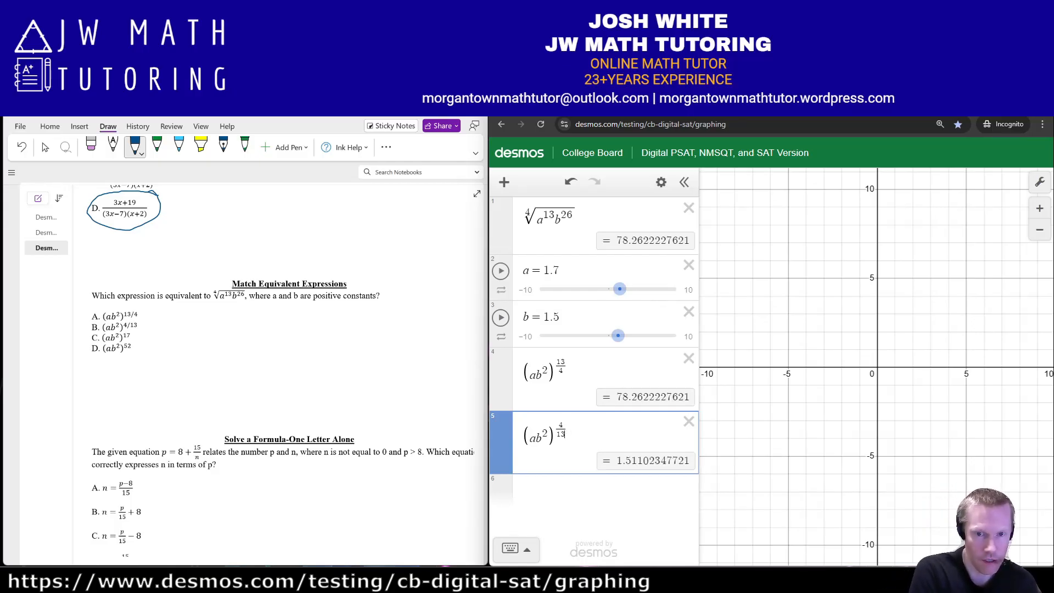
Step: Replace the exponent on the fifth line with 17 to evaluate choice C
key("BackSpace")
key("BackSpace")
key("BackSpace")
key("BackSpace")
key("BackSpace")
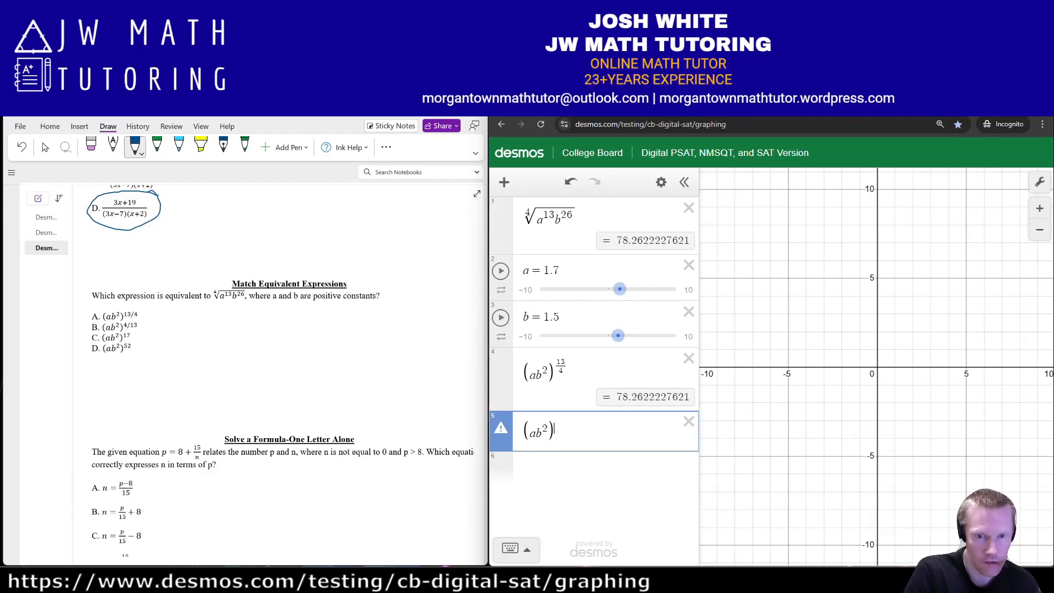
type("^17")
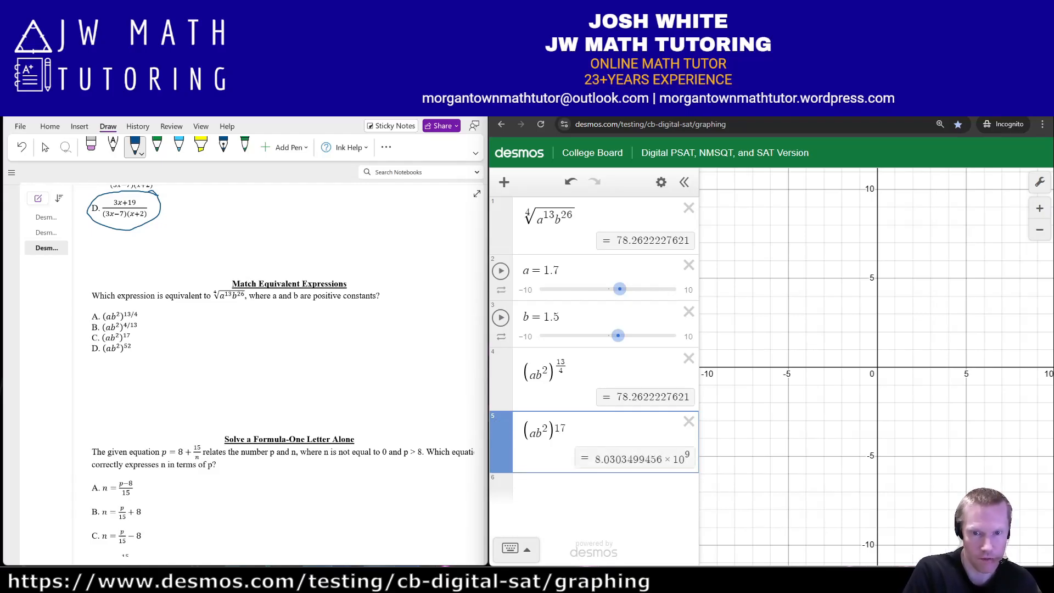
Step: Change the fifth line's exponent to 52 to evaluate choice D, and delete that line
key("BackSpace")
key("BackSpace")
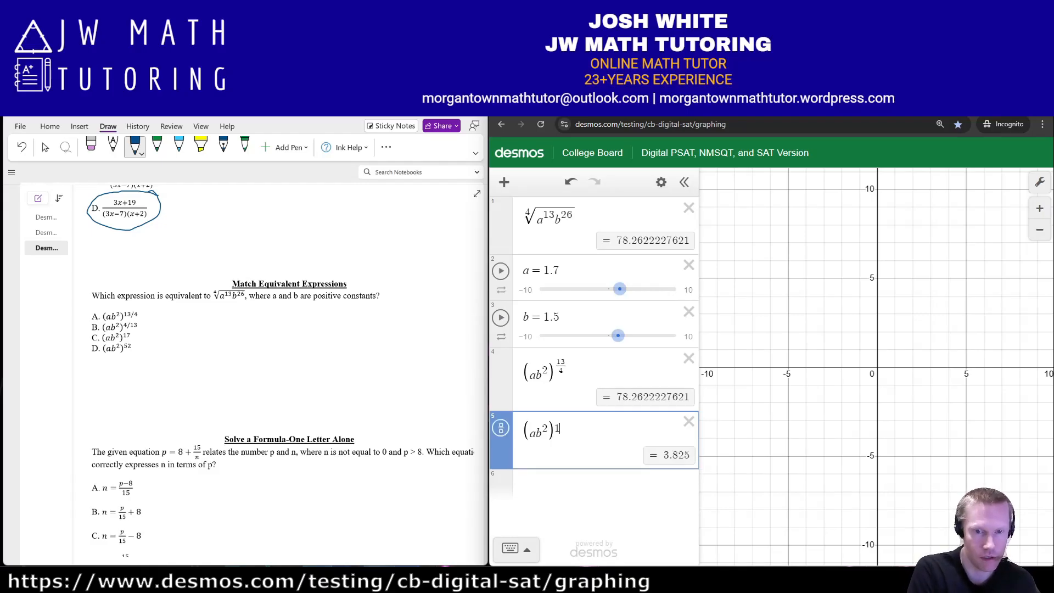
type("52")
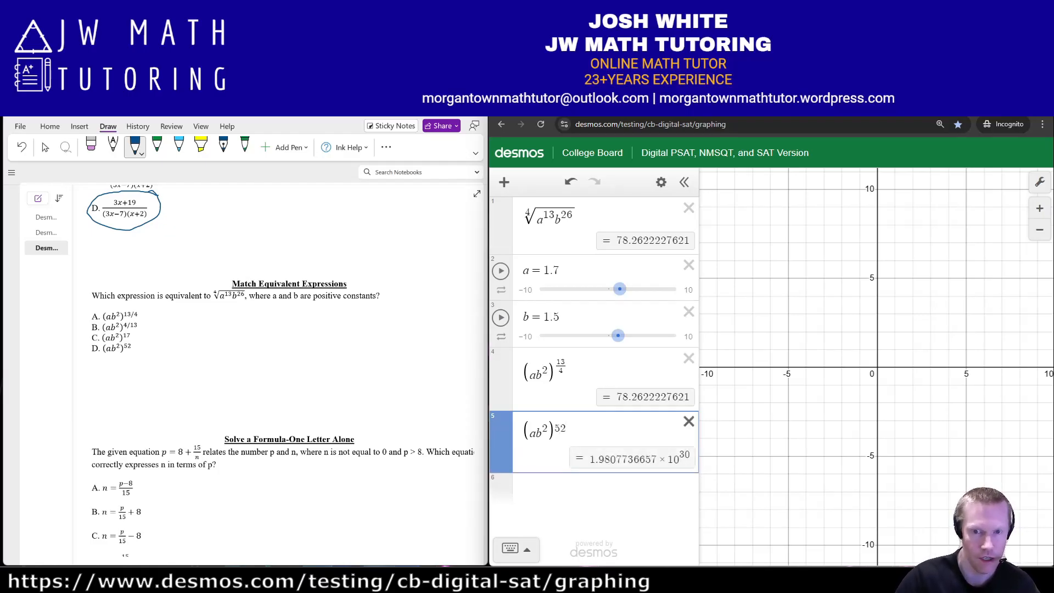
left_click(689, 421)
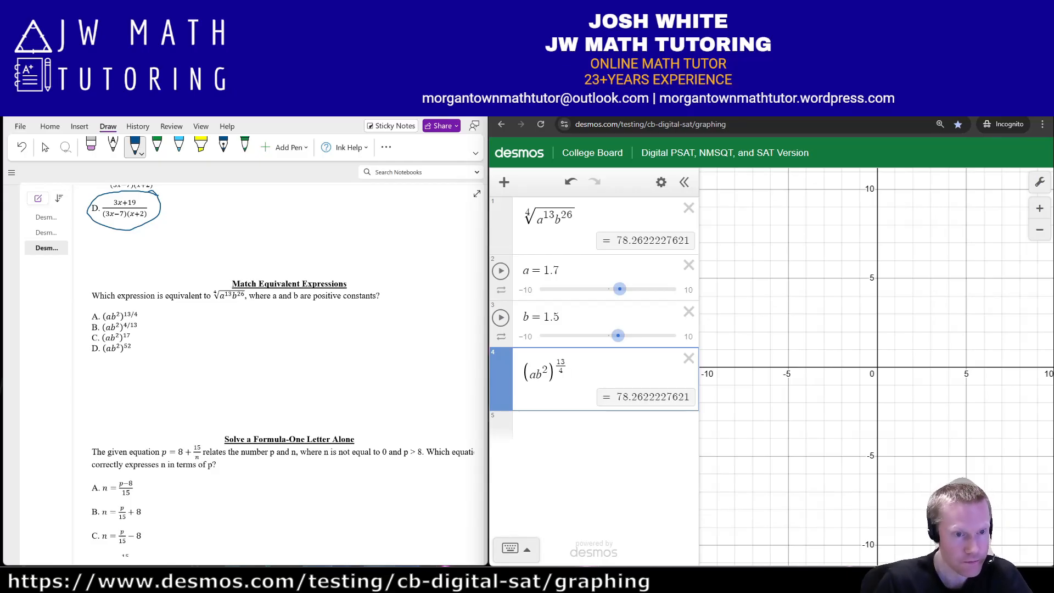
Step: Circle answer A, (ab^2)^(13/4), in the OneNote worksheet
mouse_move(112, 308)
left_mouse_down()
mouse_move(82, 317)
mouse_move(122, 324)
mouse_move(142, 309)
left_mouse_up()
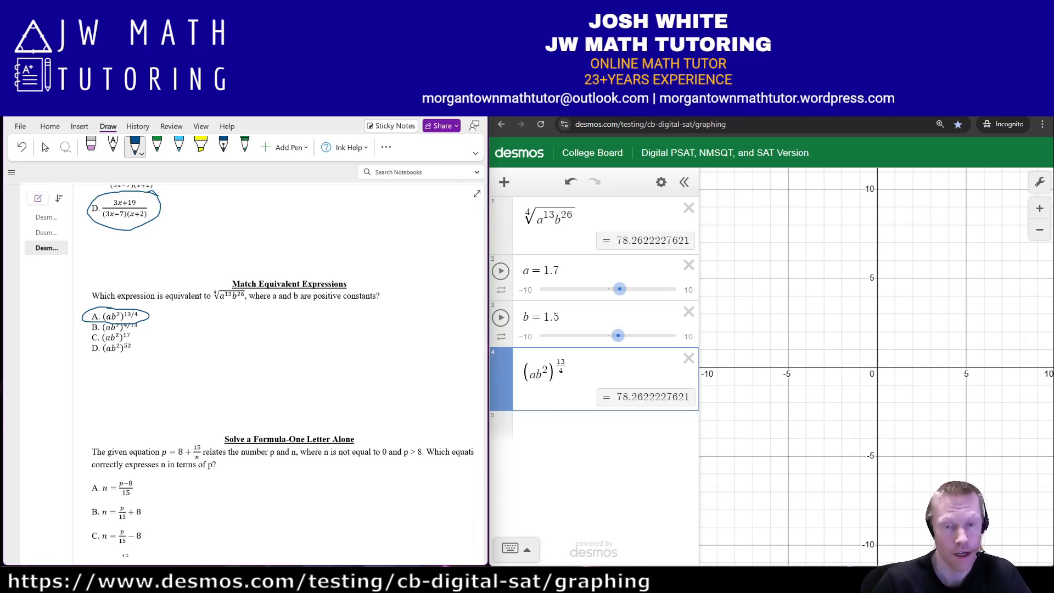